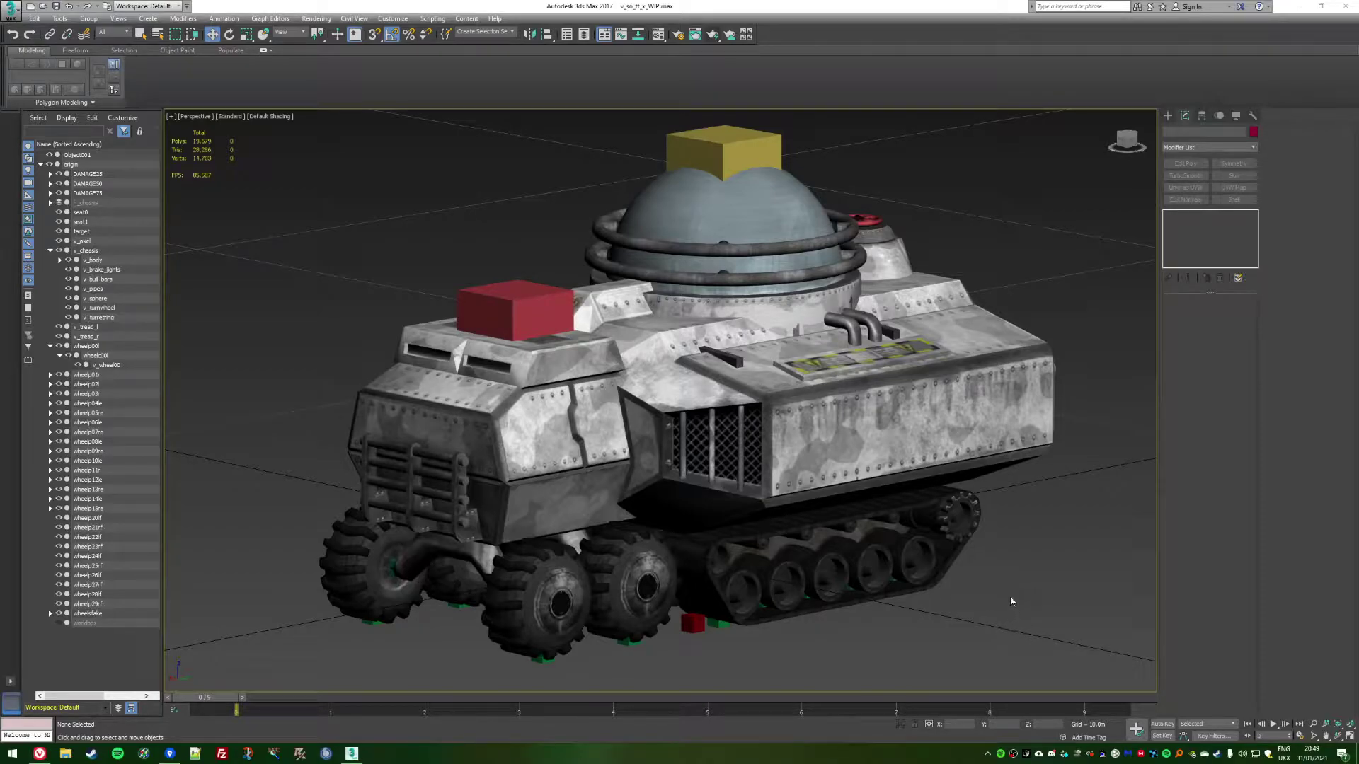
Examine the vehicle from the front and side, ending close to the wheels of its left track
left_click(779, 472)
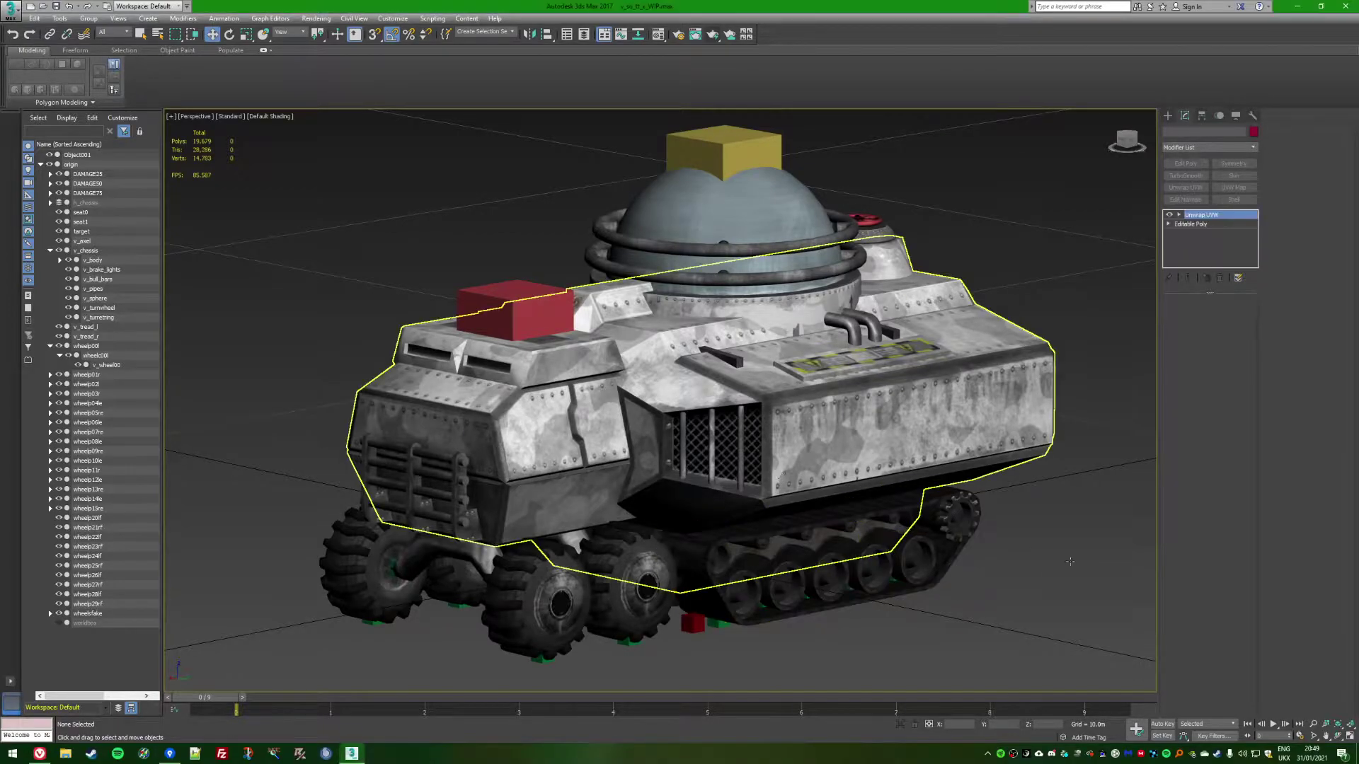
mouse_move(1066, 580)
middle_mouse_down("alt")
mouse_move(1065, 616)
mouse_move(1026, 597)
mouse_move(1067, 596)
middle_mouse_up("alt")
left_click(1070, 580)
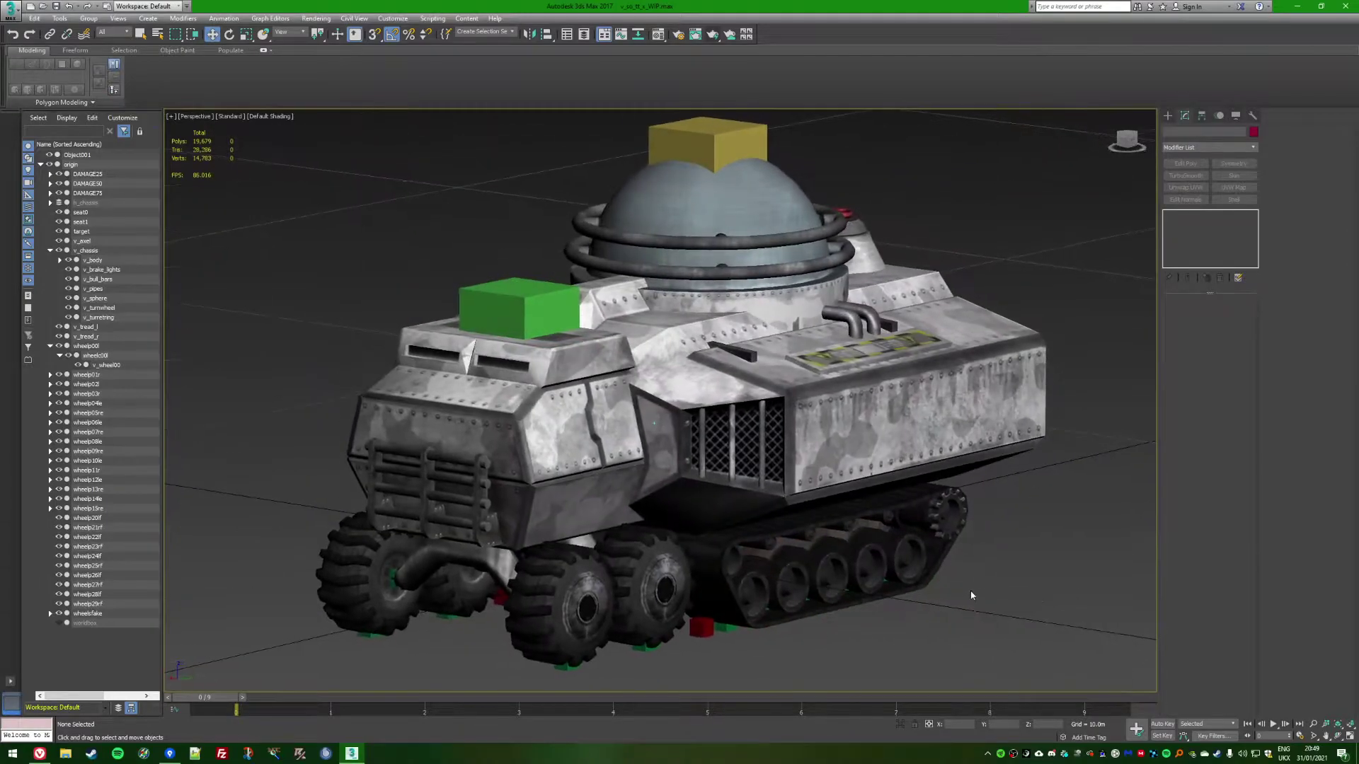
middle_click_drag(902, 603, 814, 566, "alt")
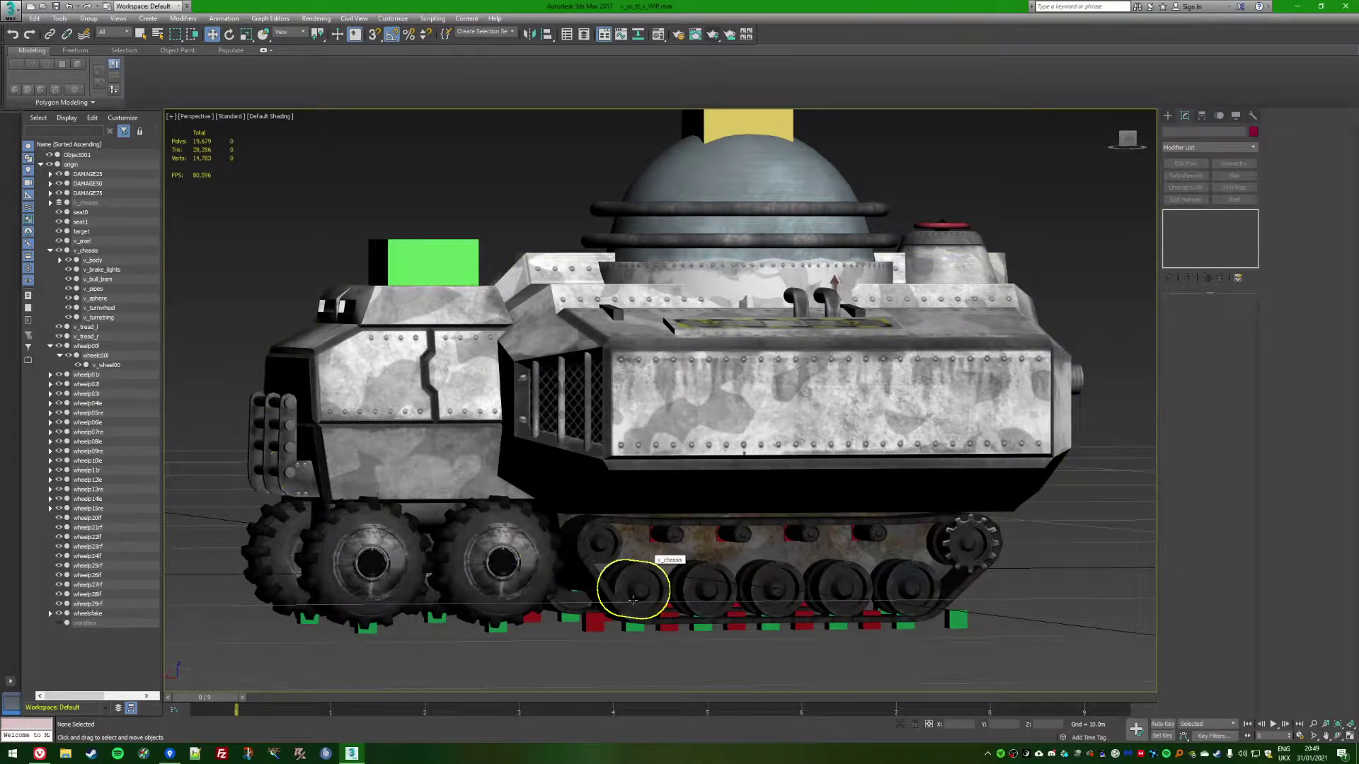
middle_click_drag(641, 570, 506, 212, "alt")
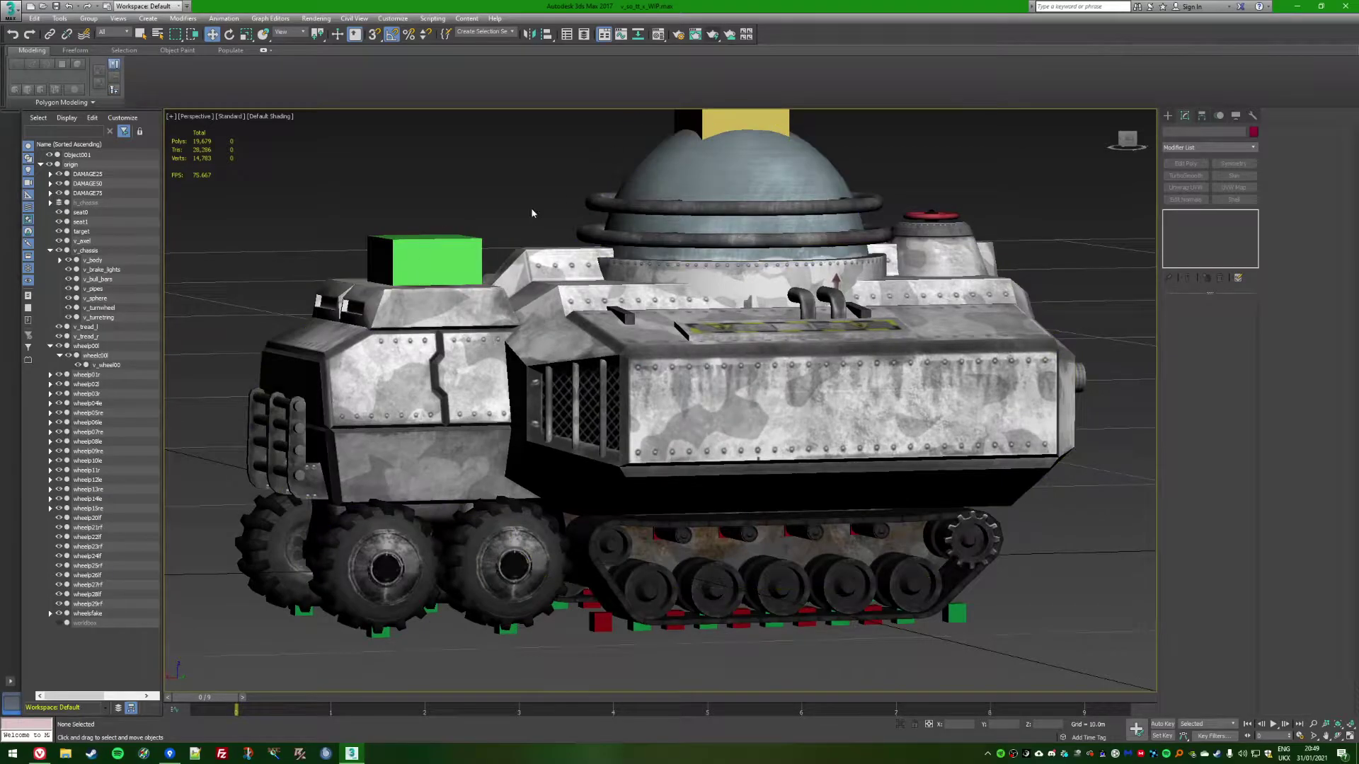
left_click_drag(361, 304, 443, 265, "alt")
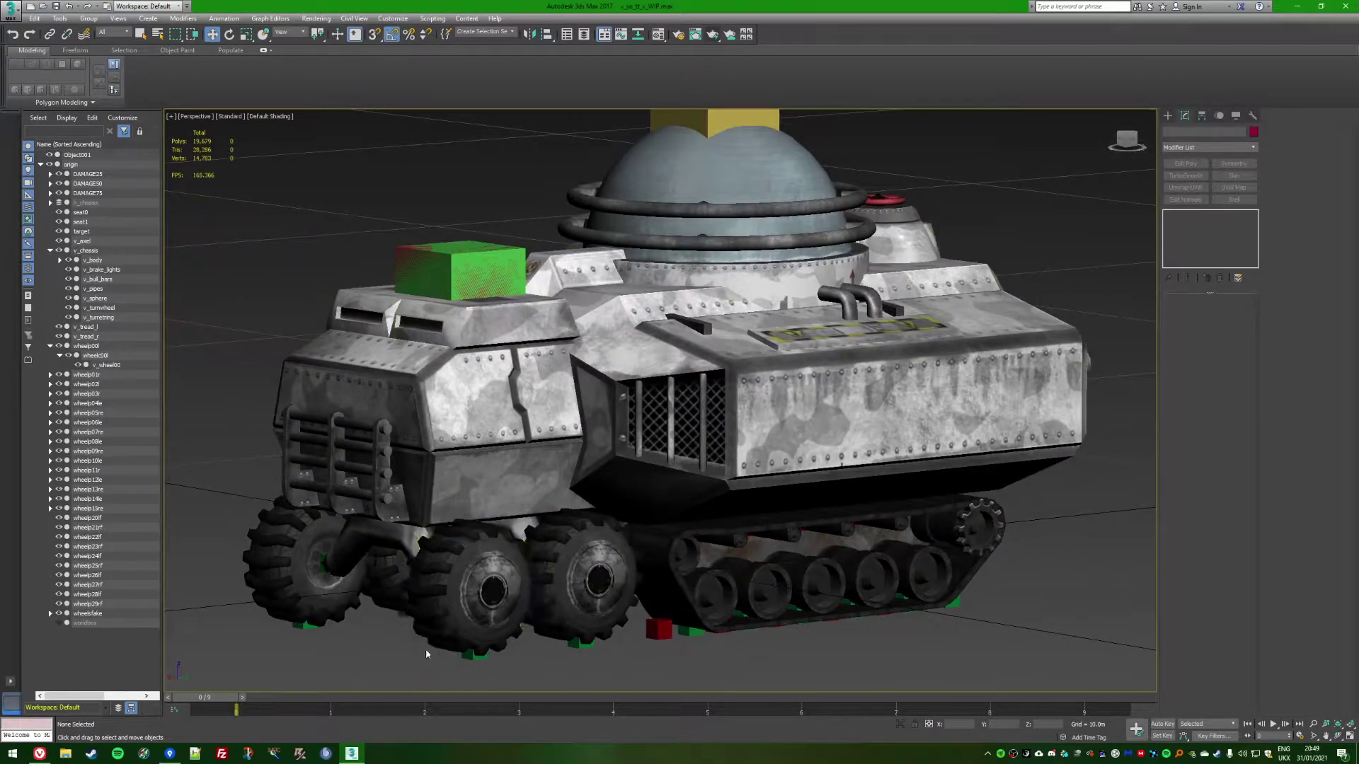
mouse_move(800, 685)
middle_mouse_down("alt")
mouse_move(677, 657)
mouse_move(791, 664)
middle_mouse_up("alt")
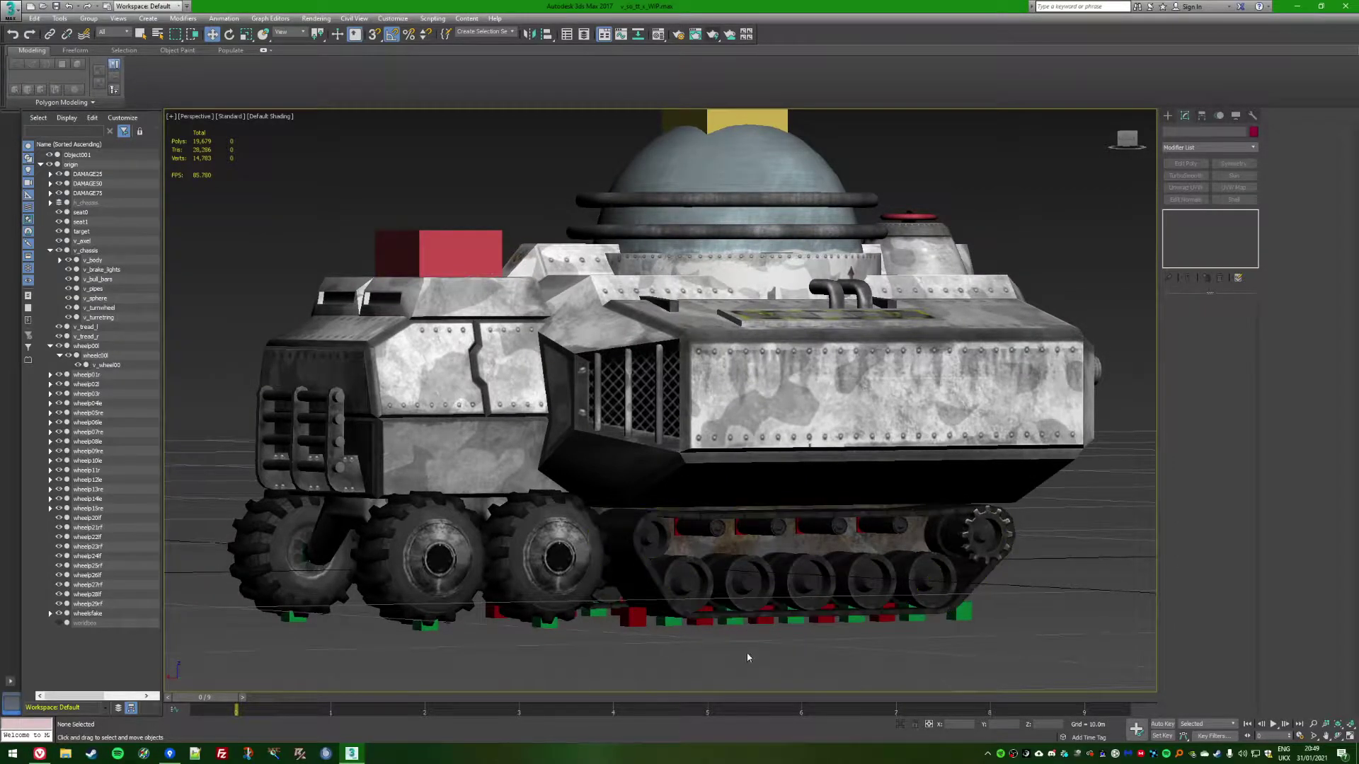
scroll(880, 657, "up", 6)
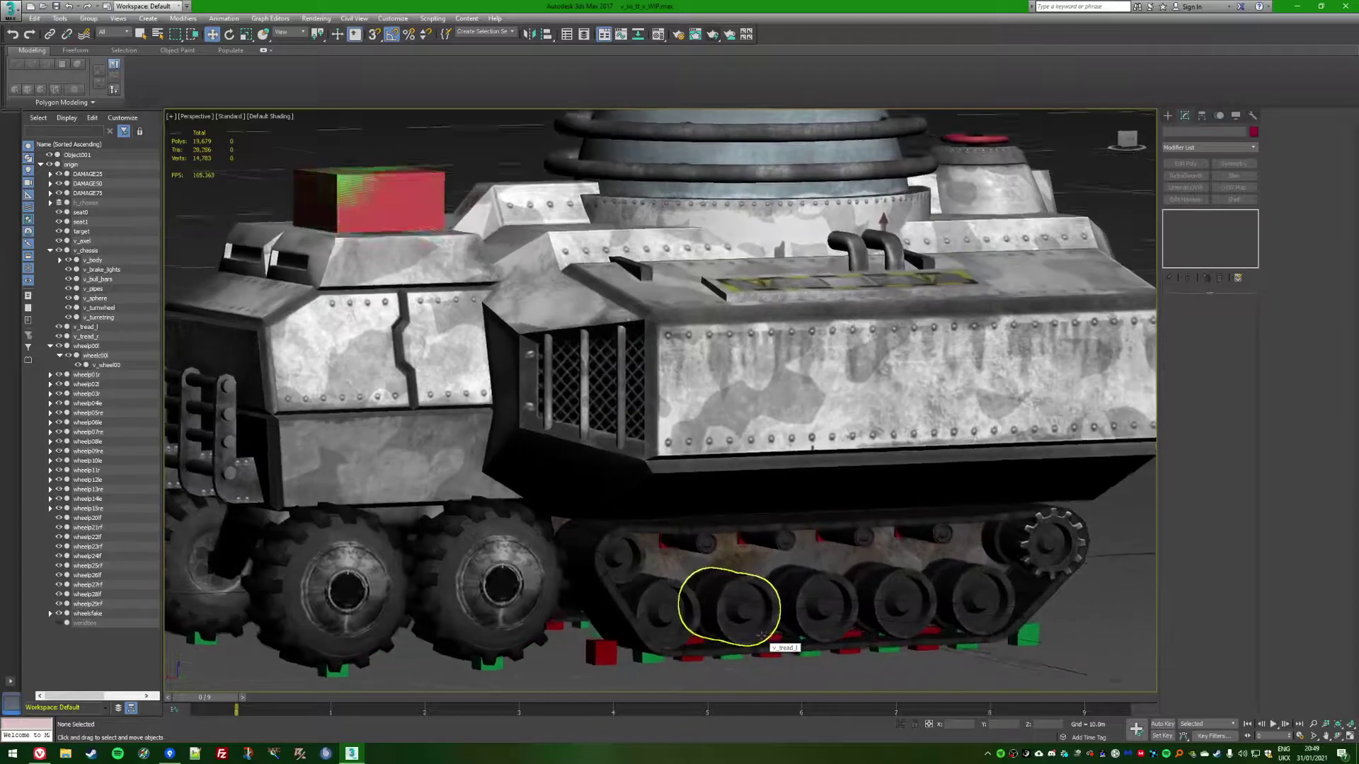
scroll(761, 635, "up", 5)
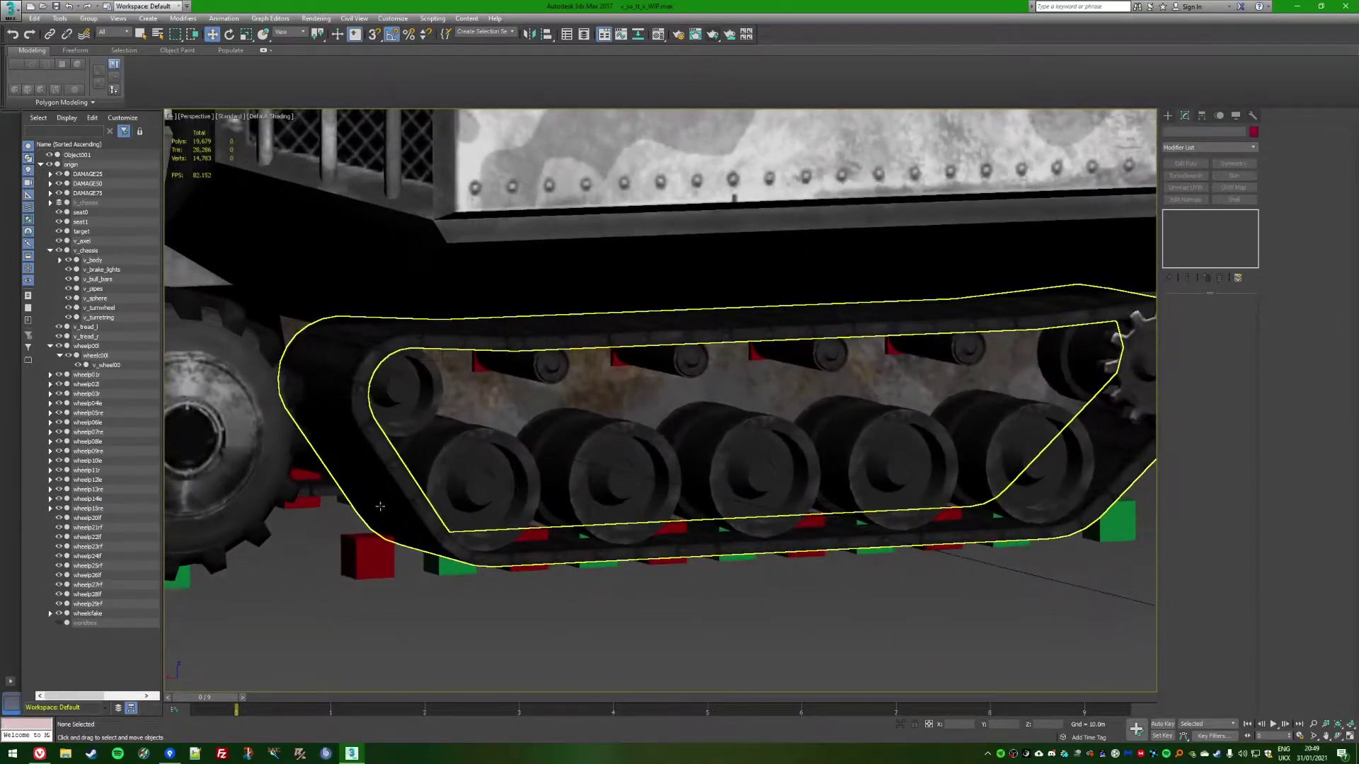
Display edged faces in the perspective view and select the left tread, v_tread_l
key("F4")
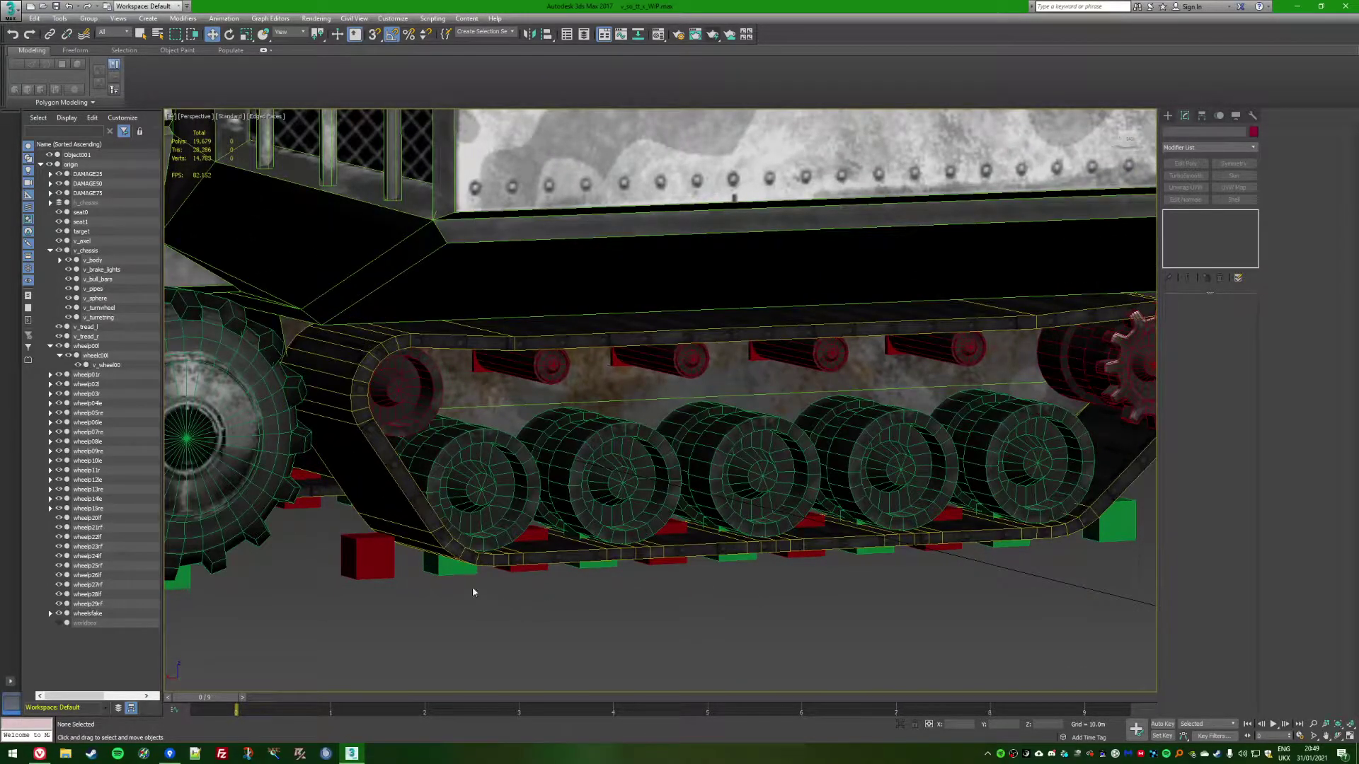
left_click(426, 525)
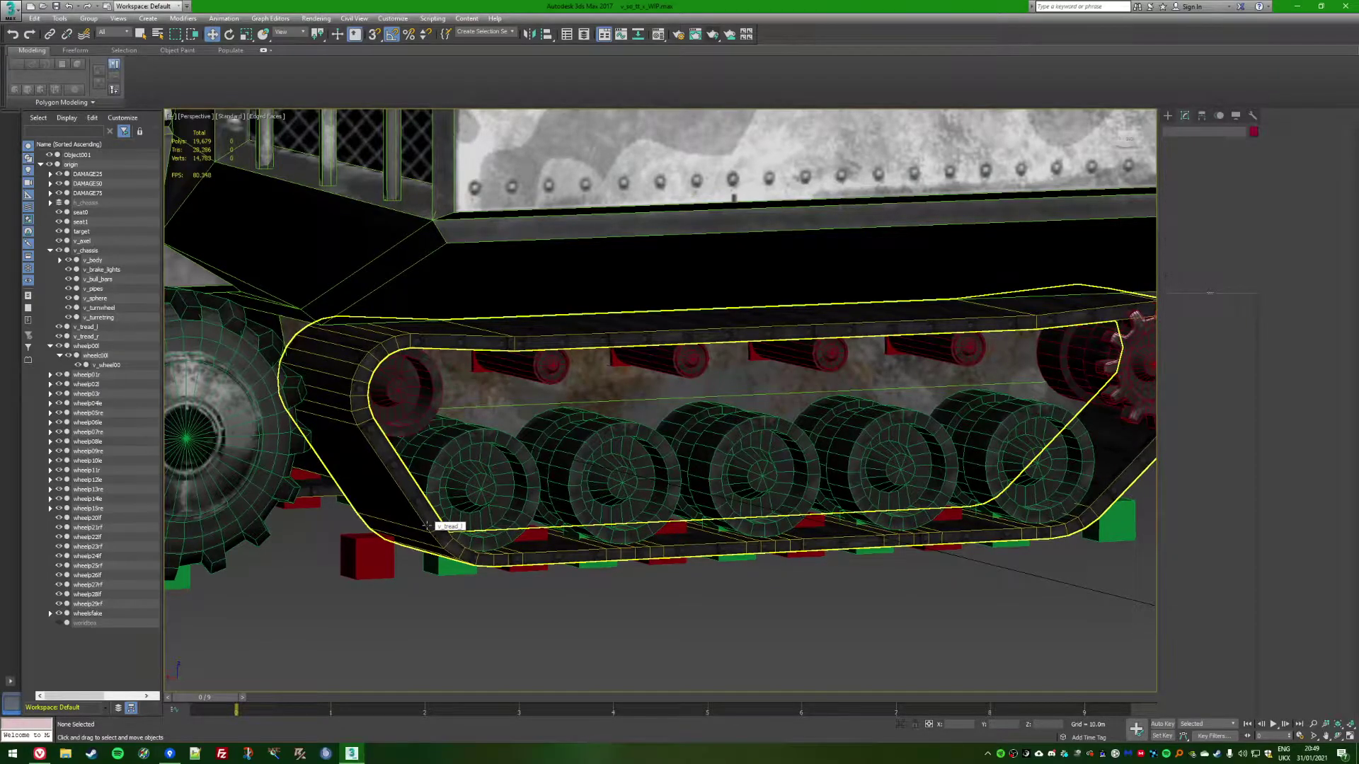
scroll(699, 607, "up", 2)
scroll(699, 608, "up", 5)
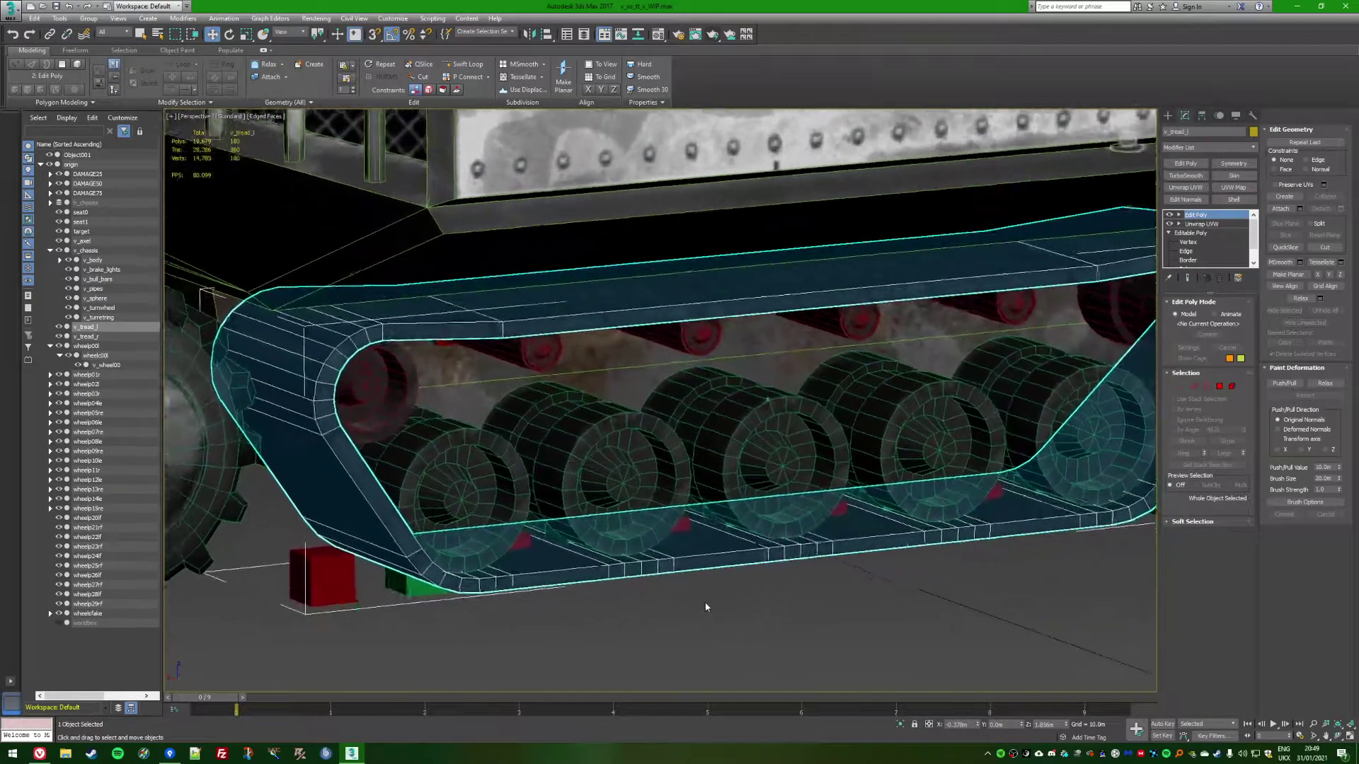
Examine how the tread's bottom segments line up with the road wheels and the helper boxes beneath them
middle_click_drag(705, 607, 622, 567, "alt")
middle_click_drag(622, 405, 623, 394, "alt")
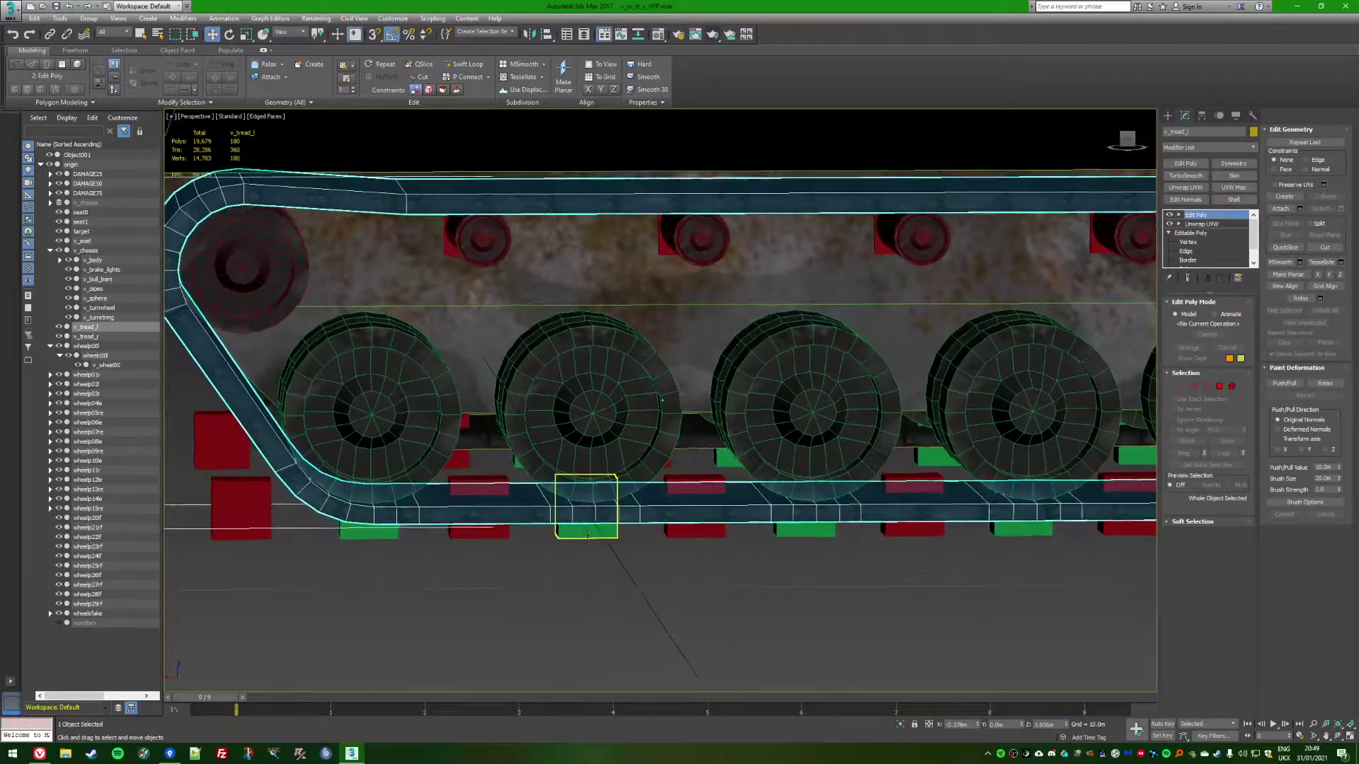
scroll(583, 524, "up", 2)
scroll(584, 525, "up", 1)
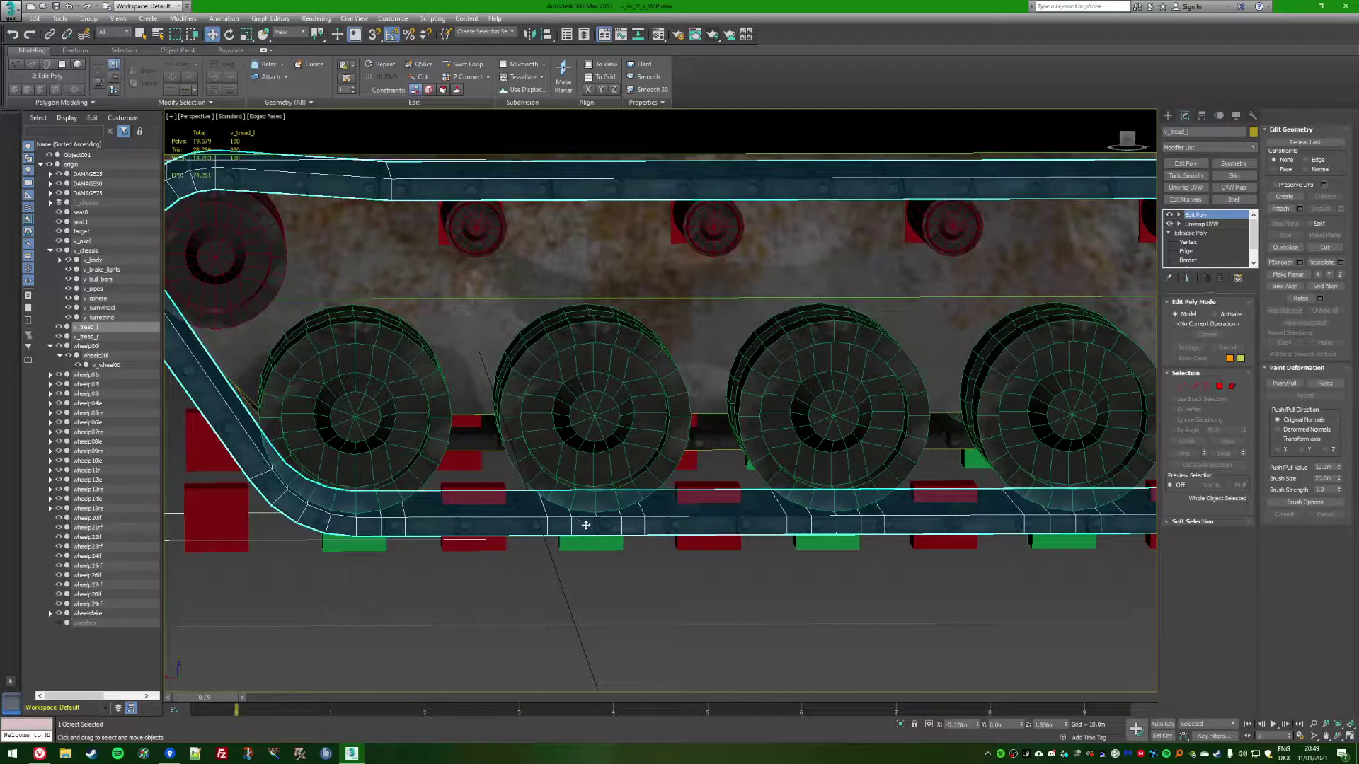
middle_click_drag(613, 522, 594, 434, "alt")
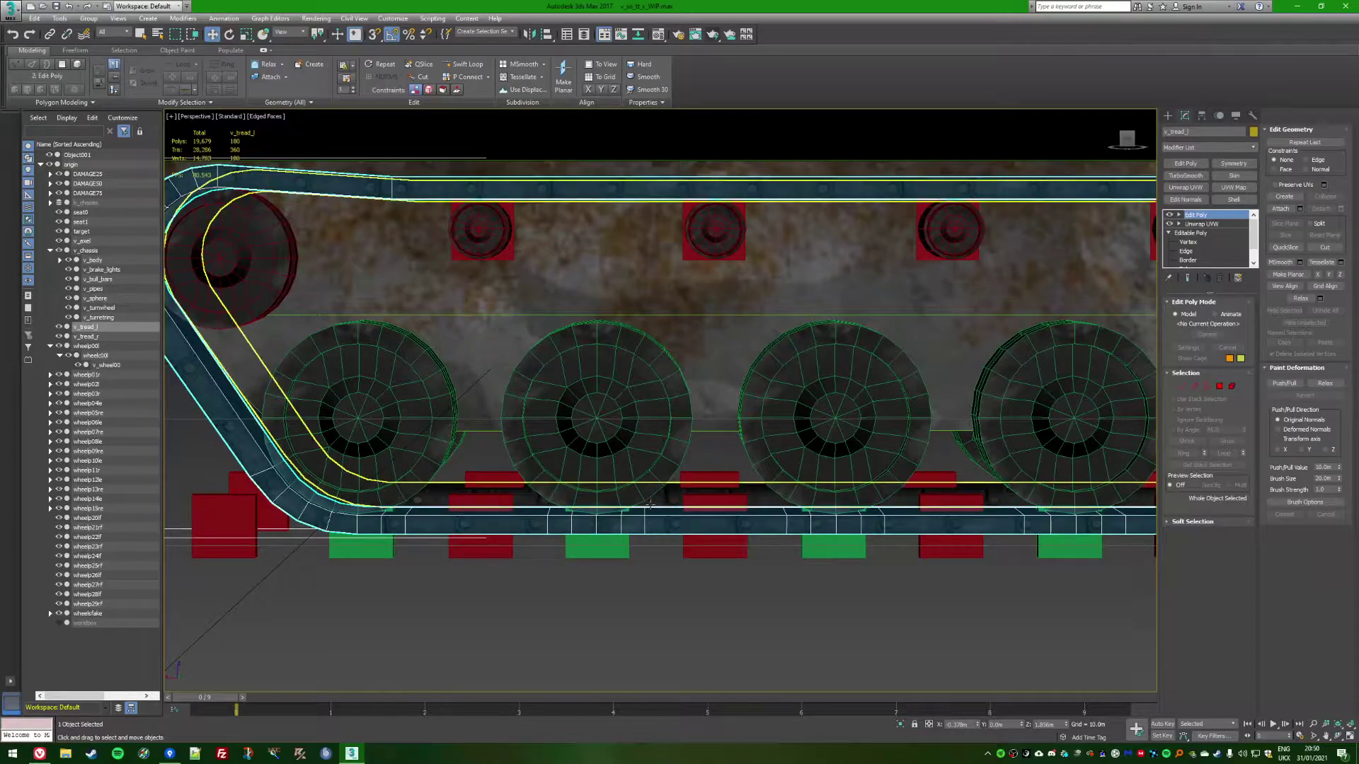
middle_click_drag(570, 479, 629, 553, "alt")
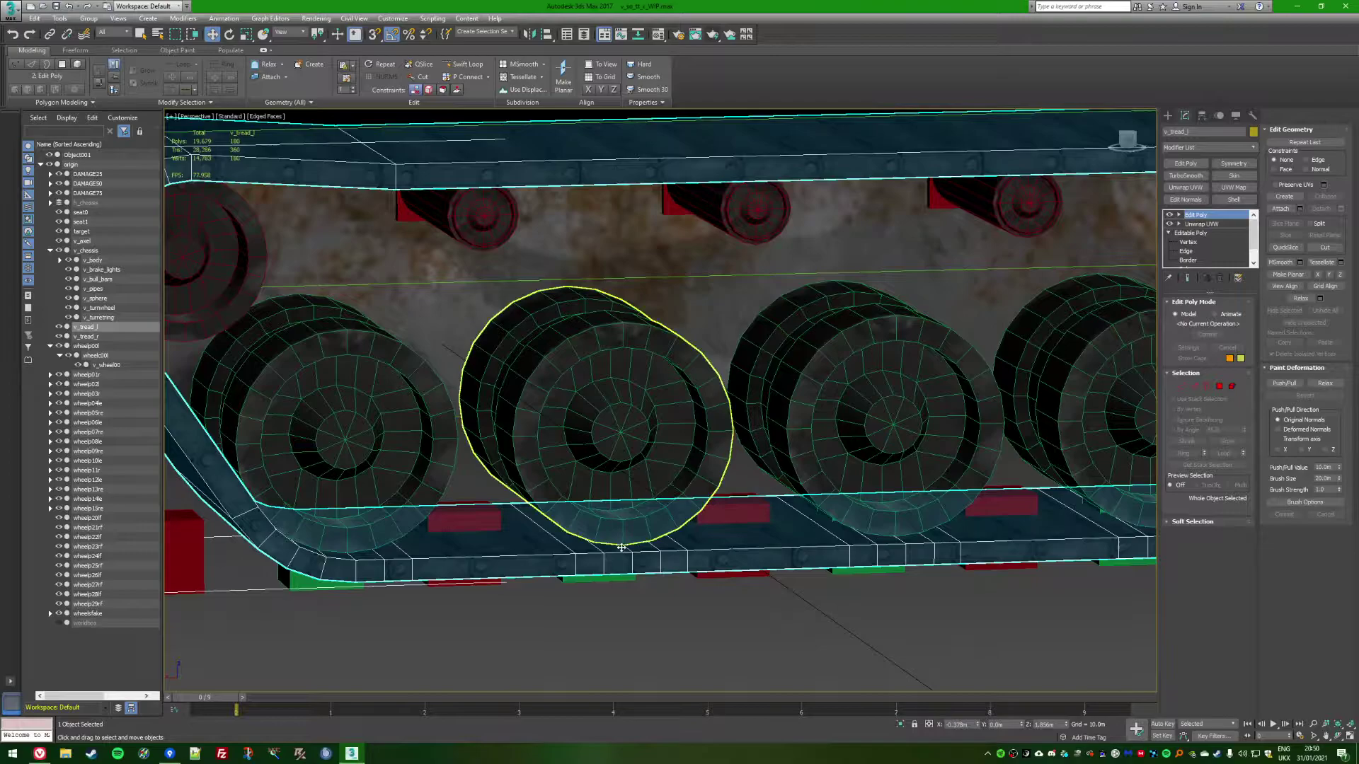
middle_click_drag(662, 627, 626, 559, "alt")
scroll(652, 594, "up", 3)
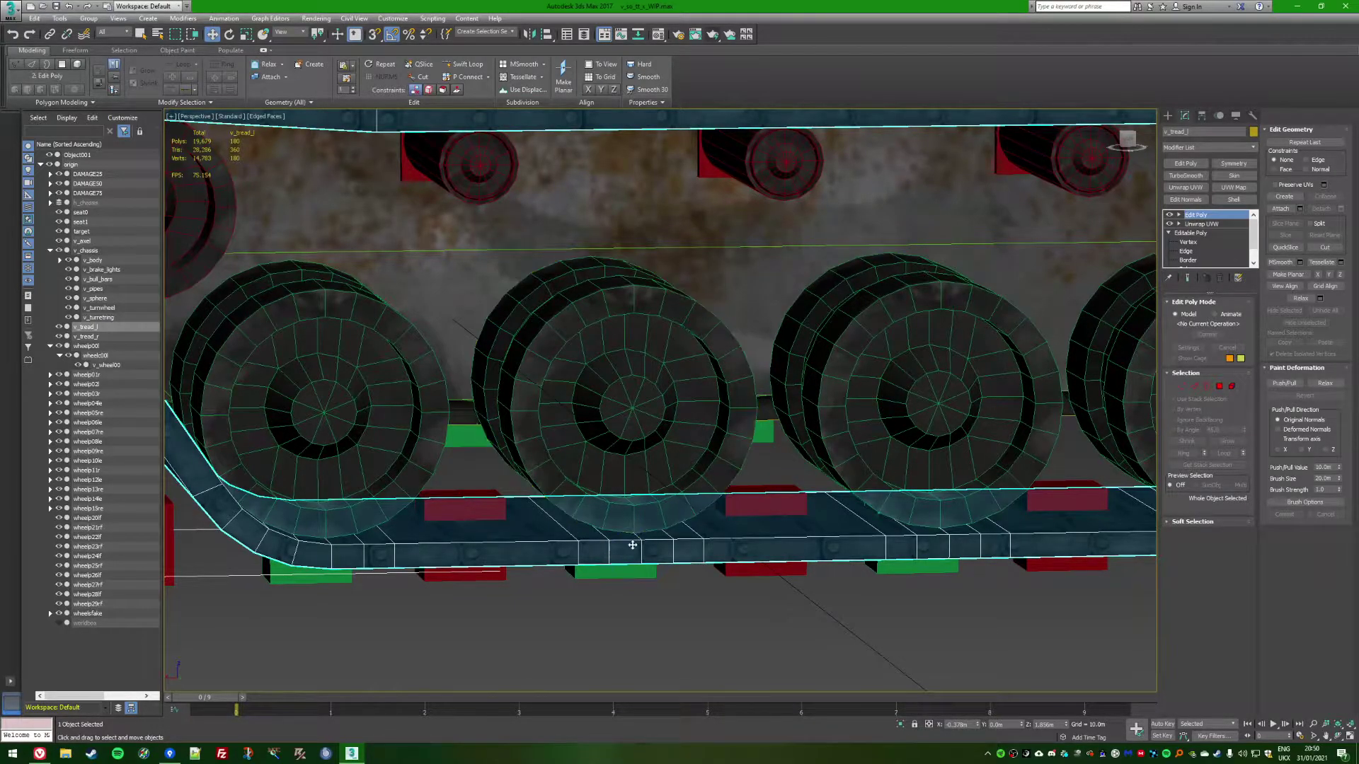
middle_click_drag(642, 546, 303, 518, "alt")
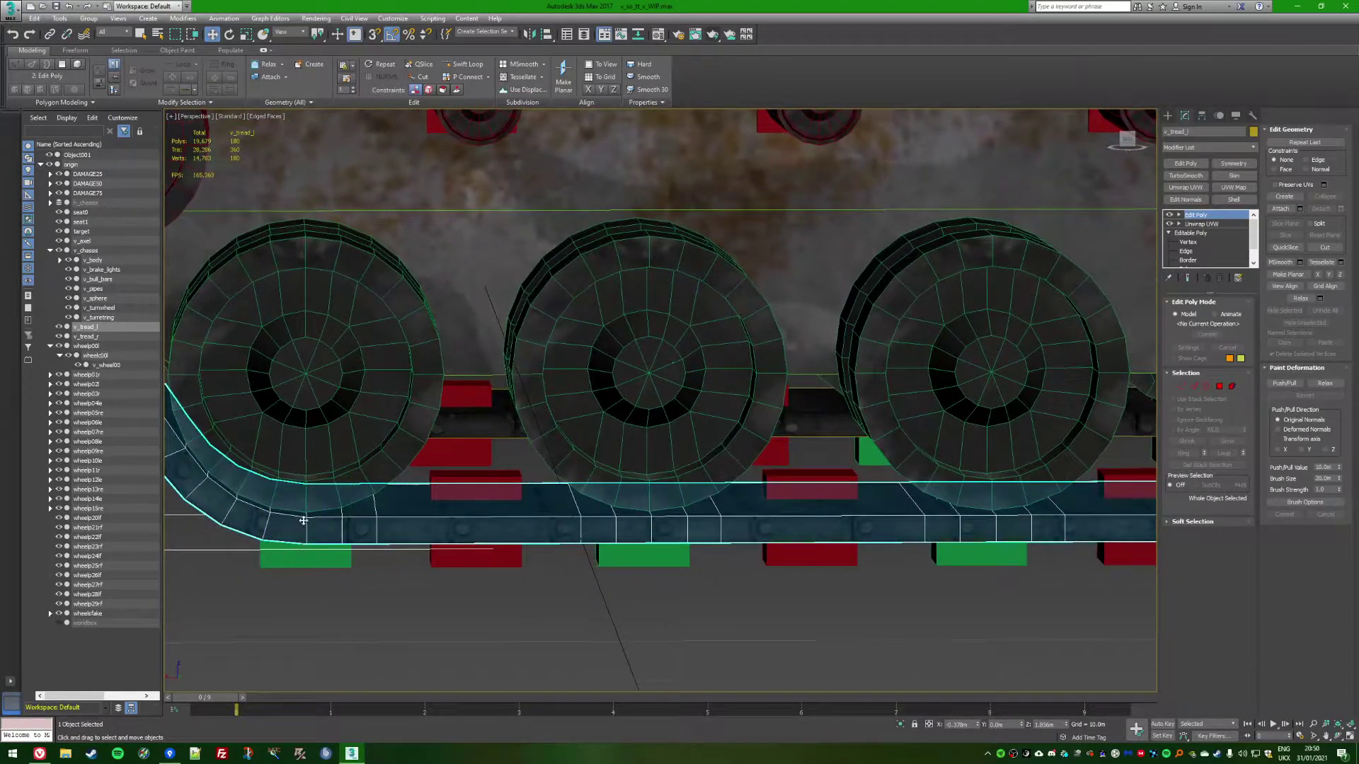
middle_click_drag(651, 529, 636, 531, "alt")
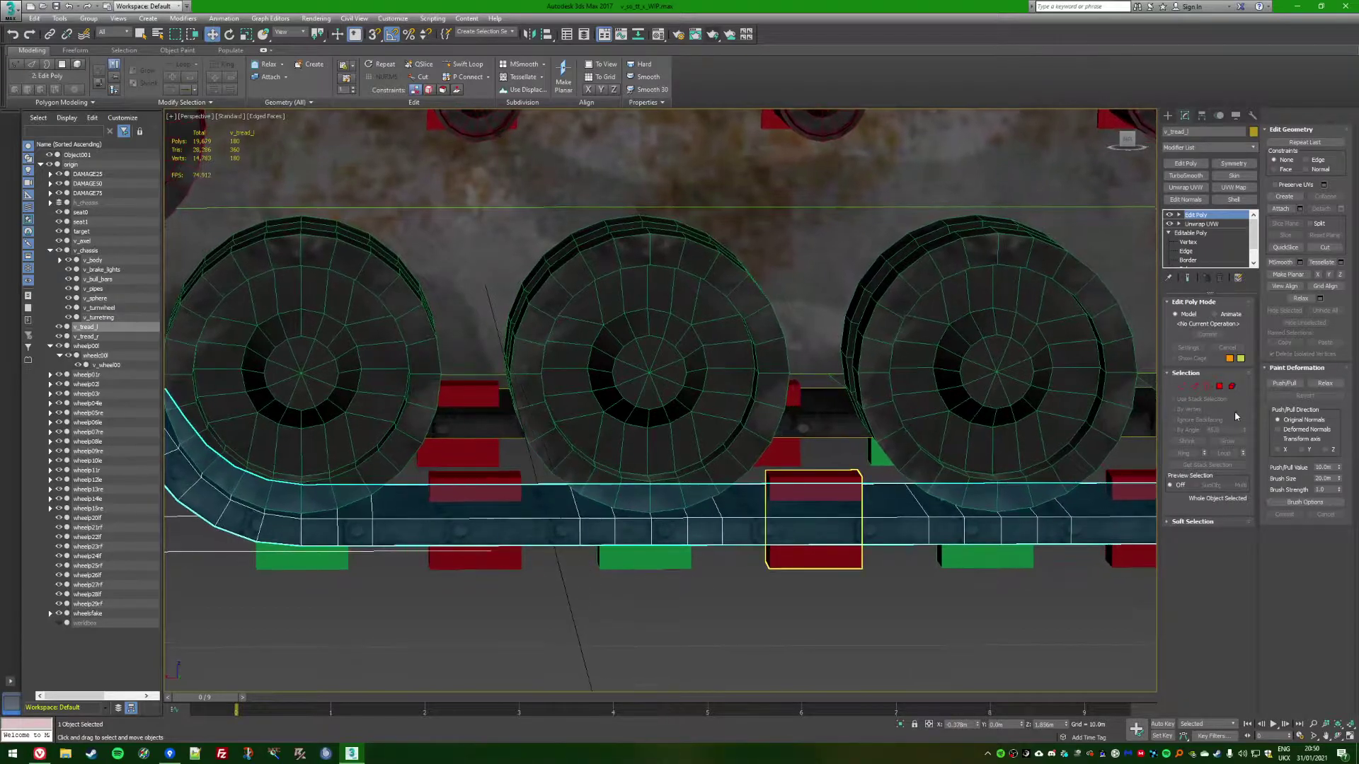
Inspect the tread's edge divisions under the road wheels at edge level with a loop selection, and deselect the tread
left_click(1194, 387)
left_click(653, 530)
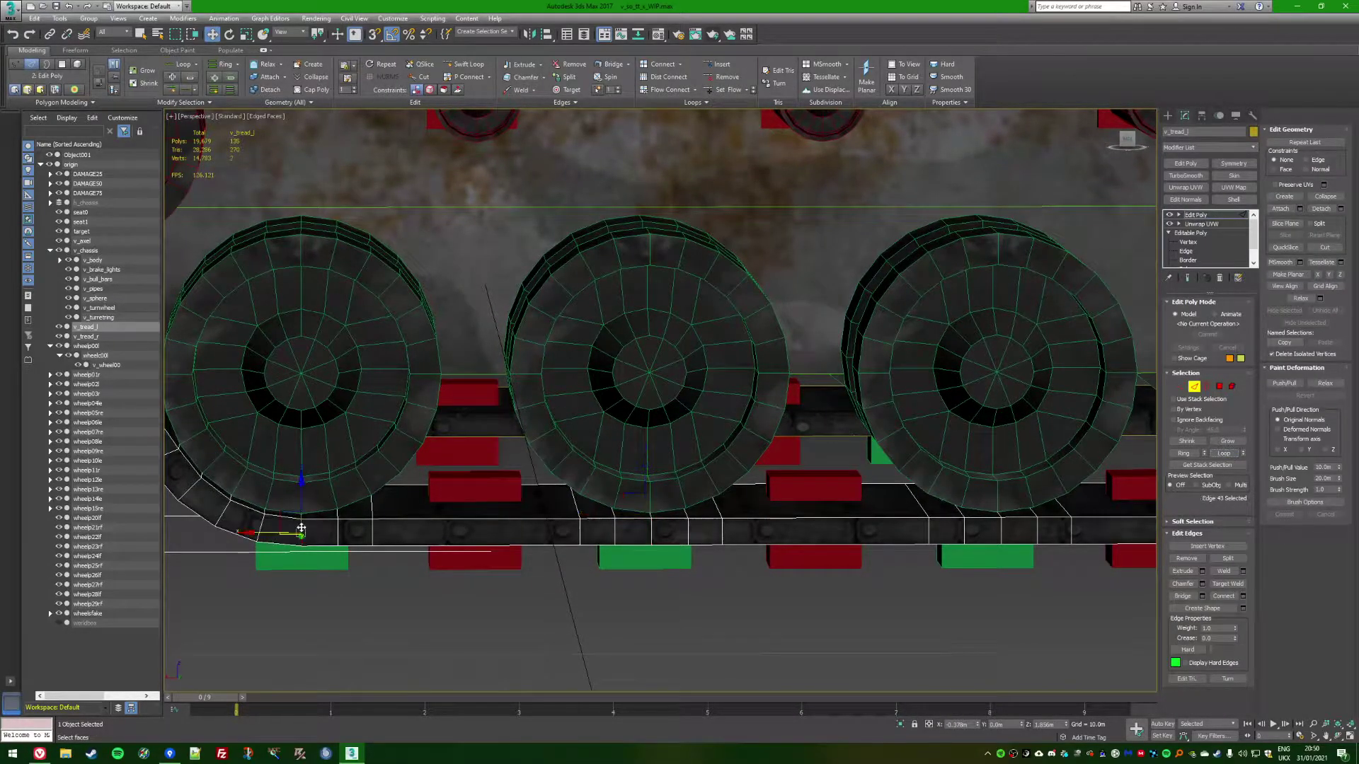
left_click(1217, 456)
middle_click_drag(342, 530, 327, 464, "alt")
scroll(785, 458, "down", 1)
middle_click_drag(1050, 448, 654, 602)
left_click(654, 602)
middle_click_drag(545, 559, 792, 469, "alt")
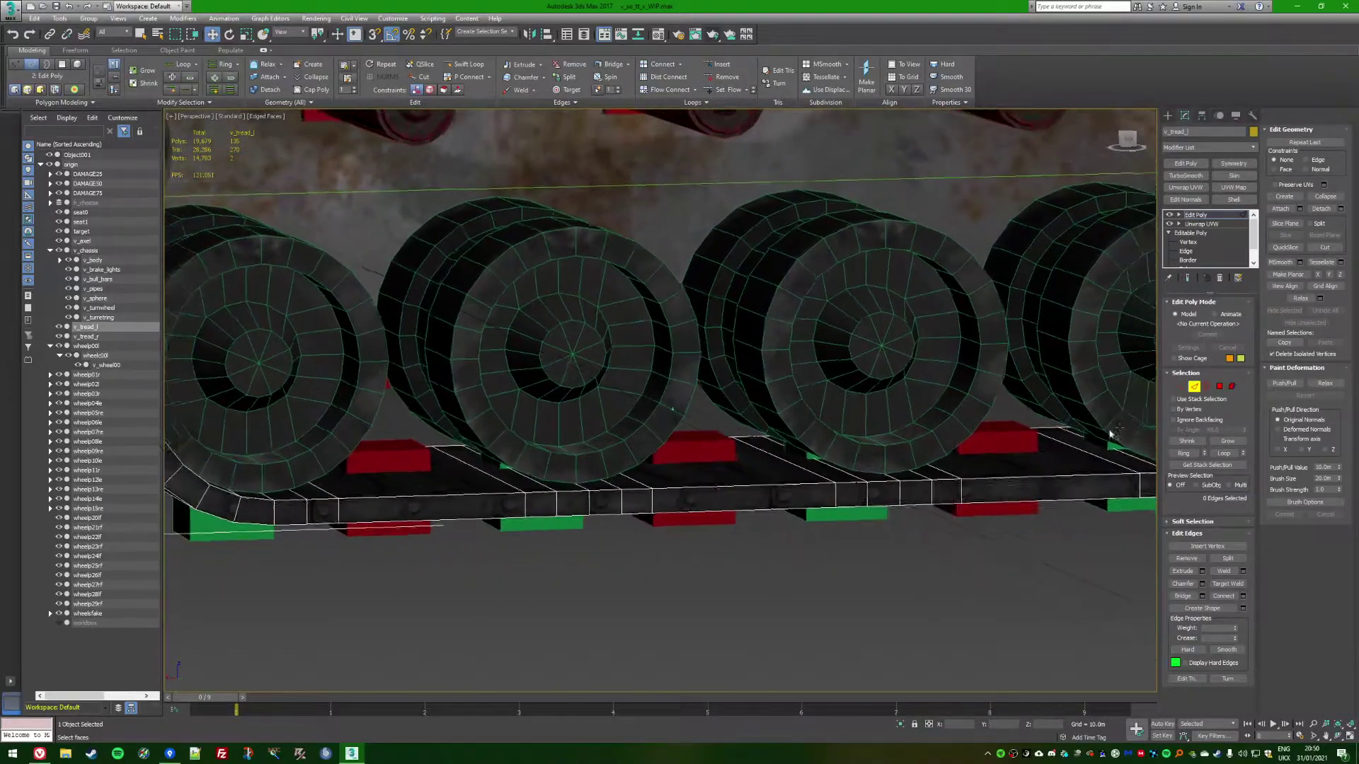
scroll(792, 469, "down", 2)
left_click(1195, 387)
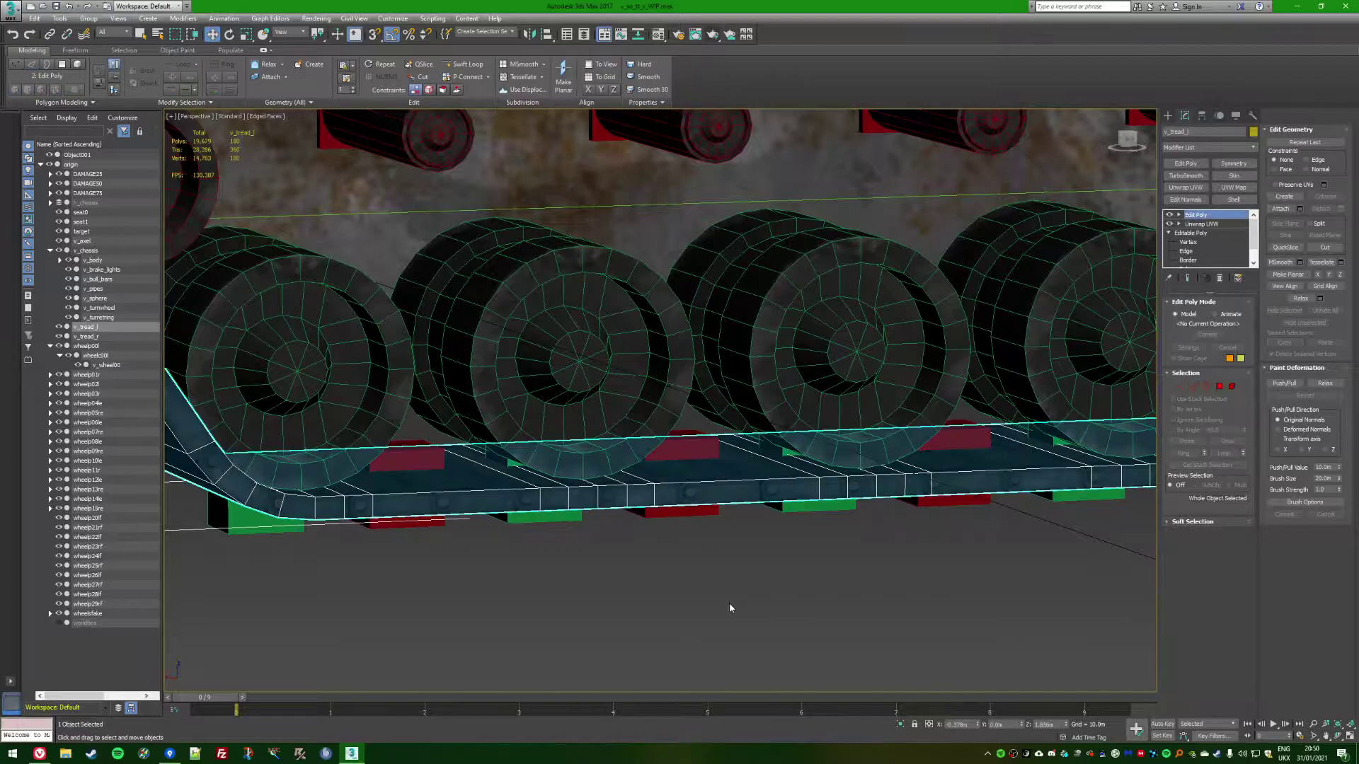
left_click(726, 600)
Select the green helper box beneath the frontmost road wheel and scrub the animation to frame 3 to check its movement
middle_click_drag(722, 597, 216, 699, "alt")
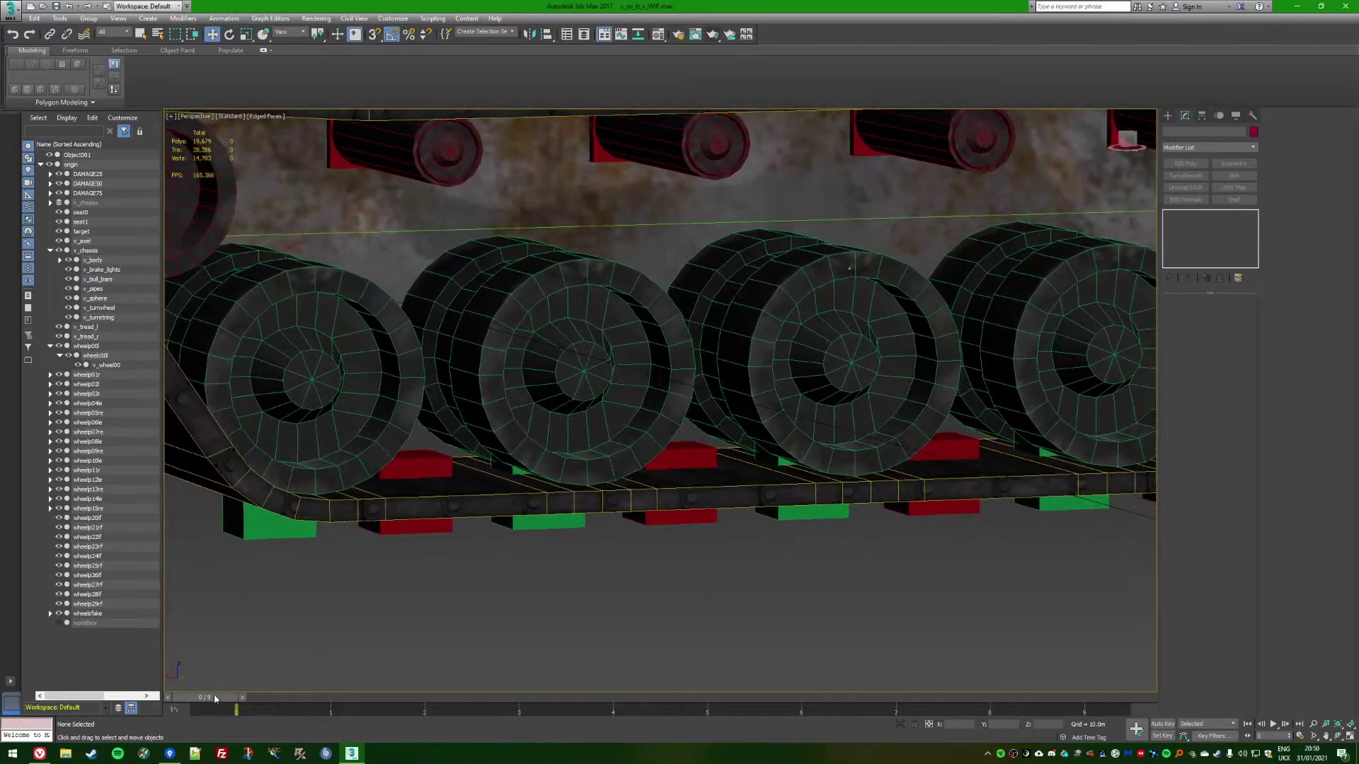
scroll(208, 699, "down", 4)
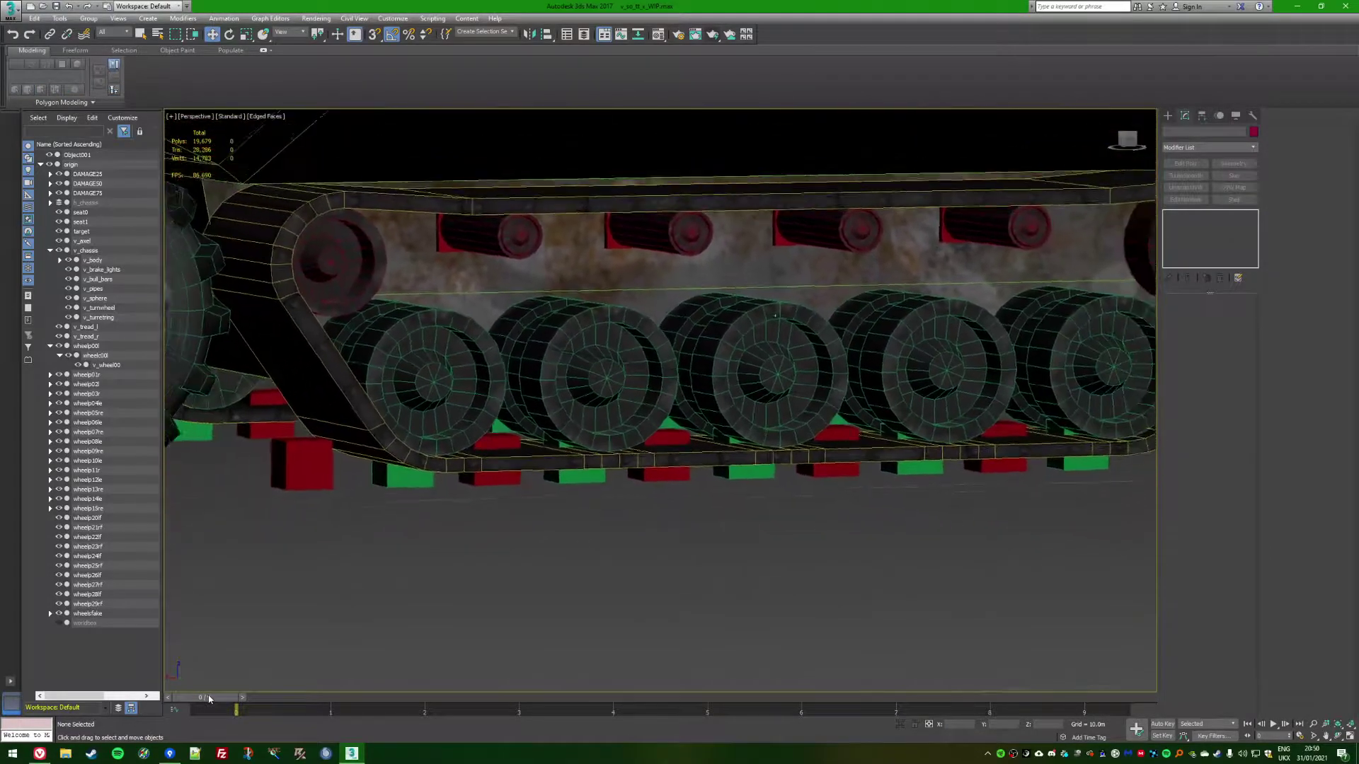
middle_click_drag(208, 698, 264, 528, "alt")
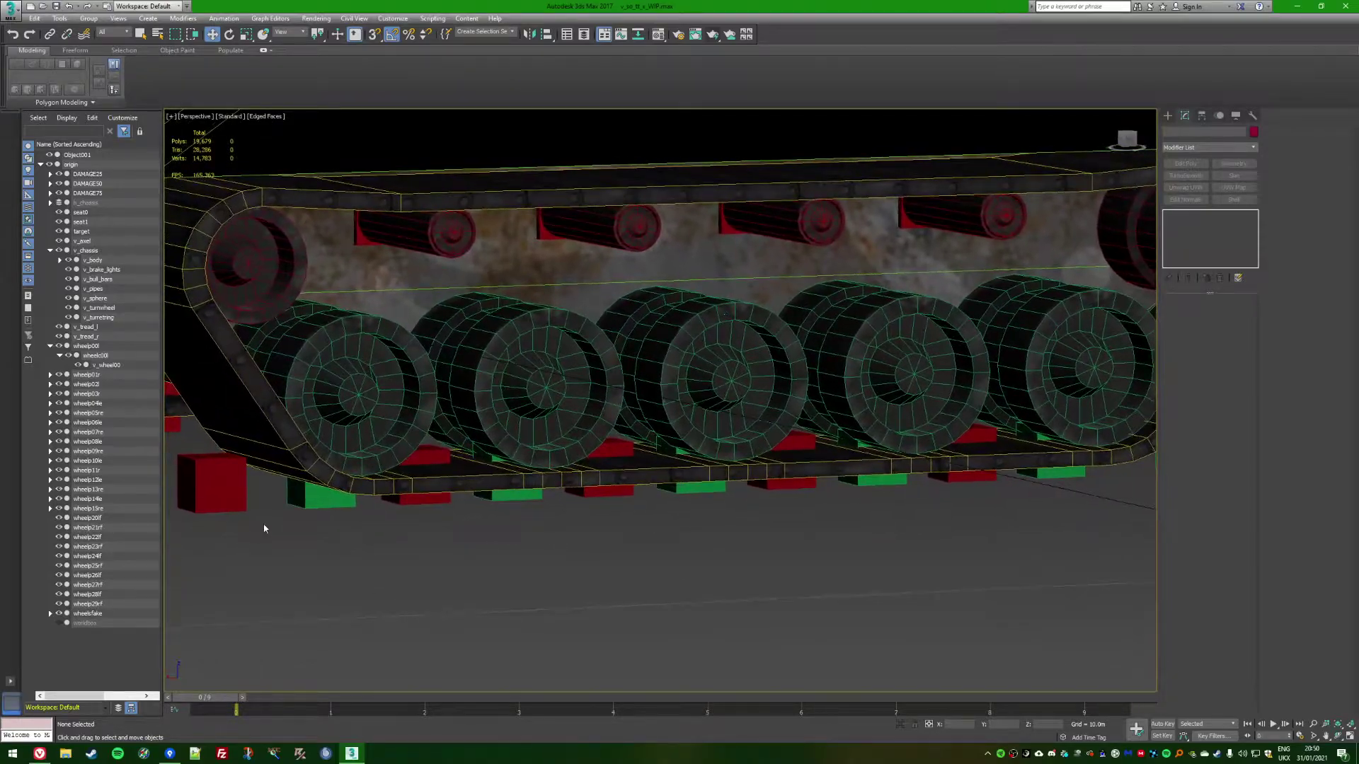
left_click(334, 504)
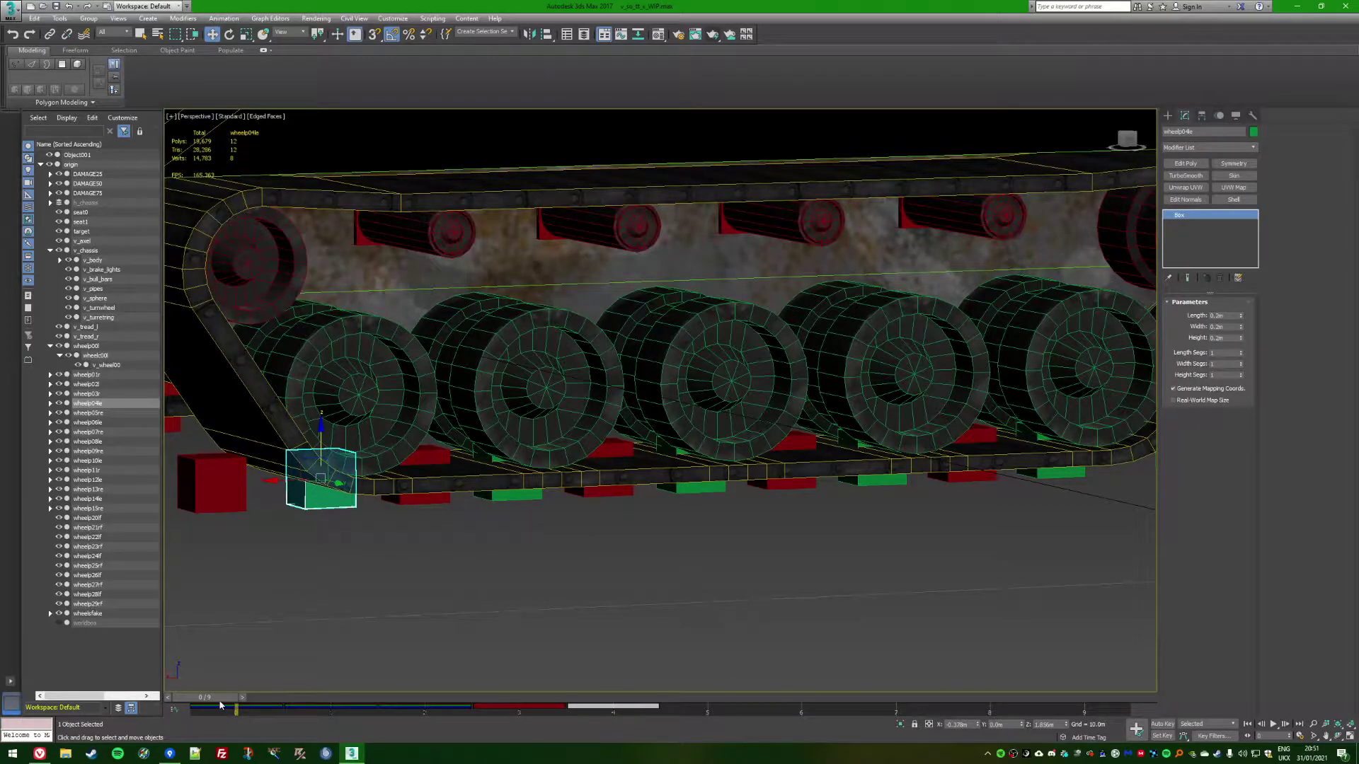
left_click_drag(217, 698, 552, 709)
key("w")
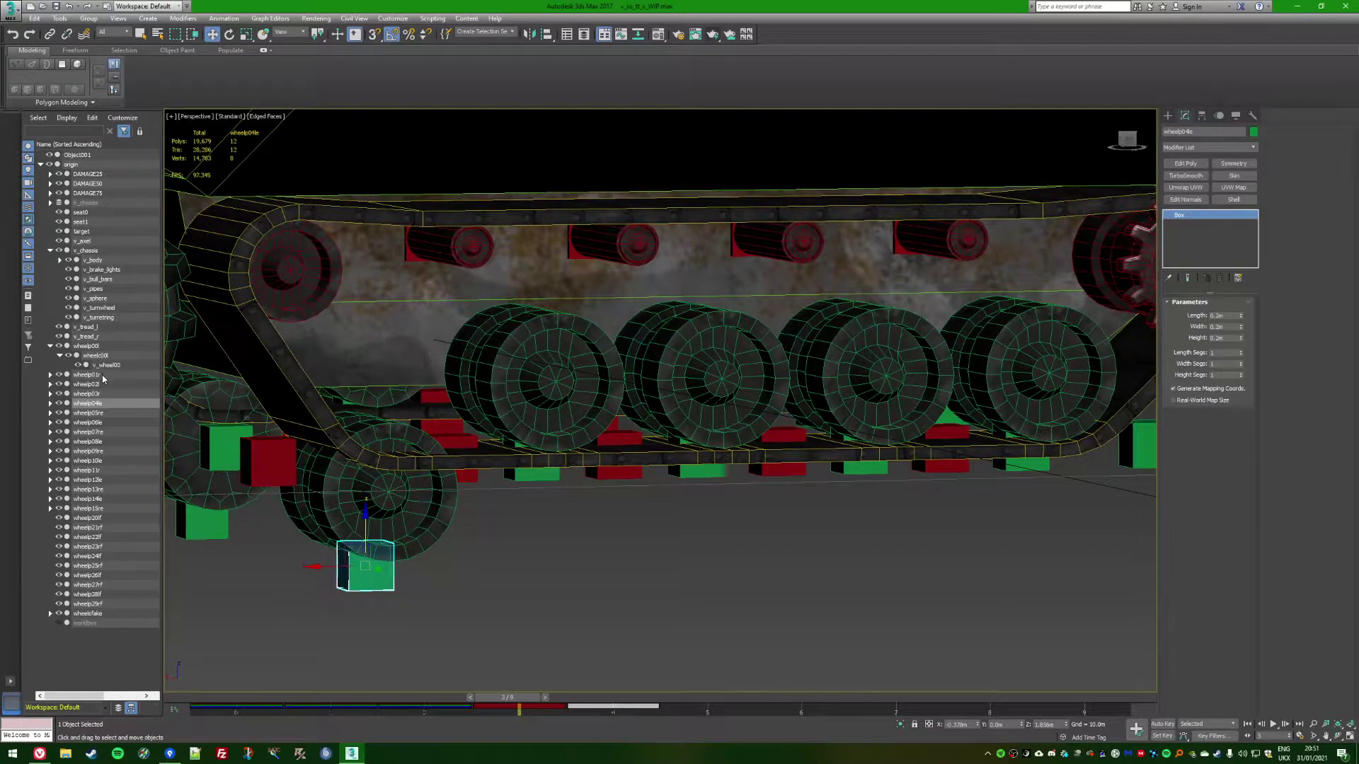
Select the red helper box wheelp20lf ahead of the road wheels and set the animation to frame 2
left_click(104, 519)
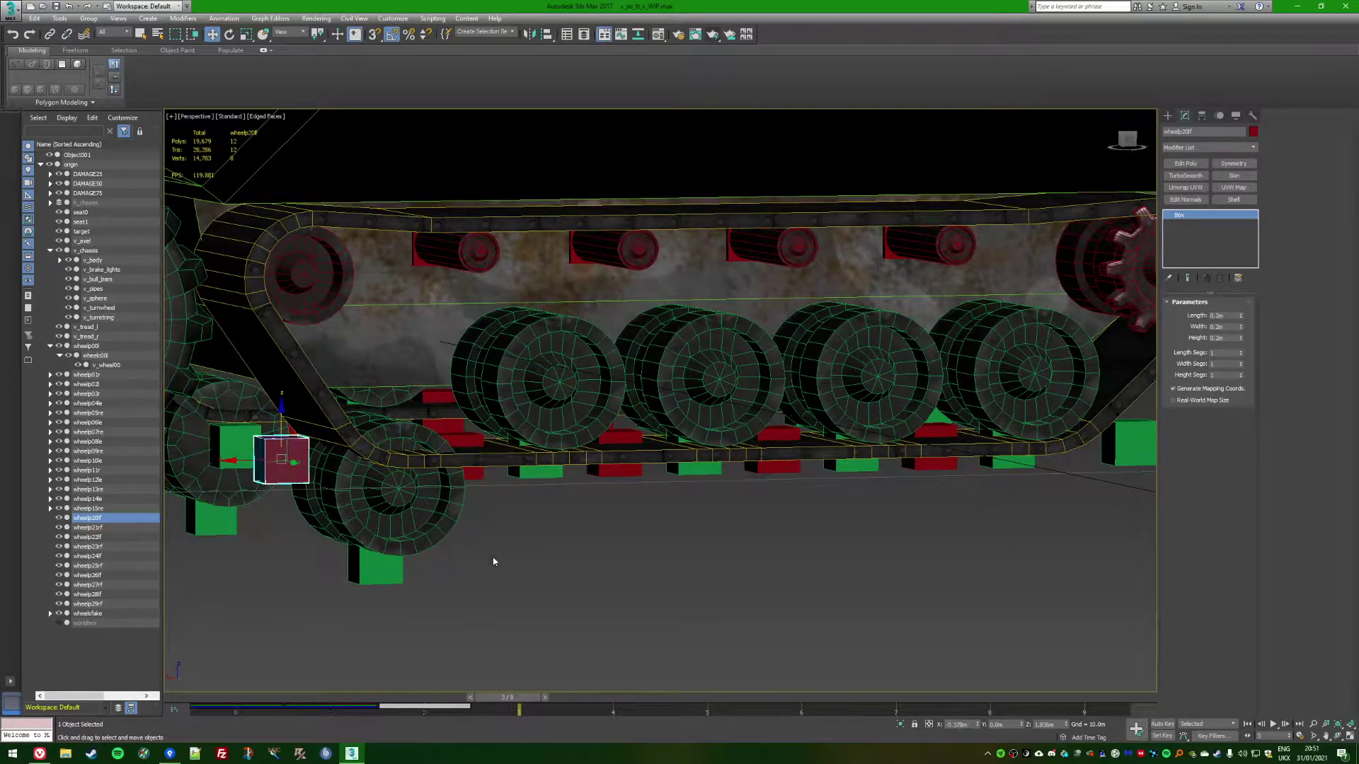
middle_click_drag(627, 572, 630, 573, "alt")
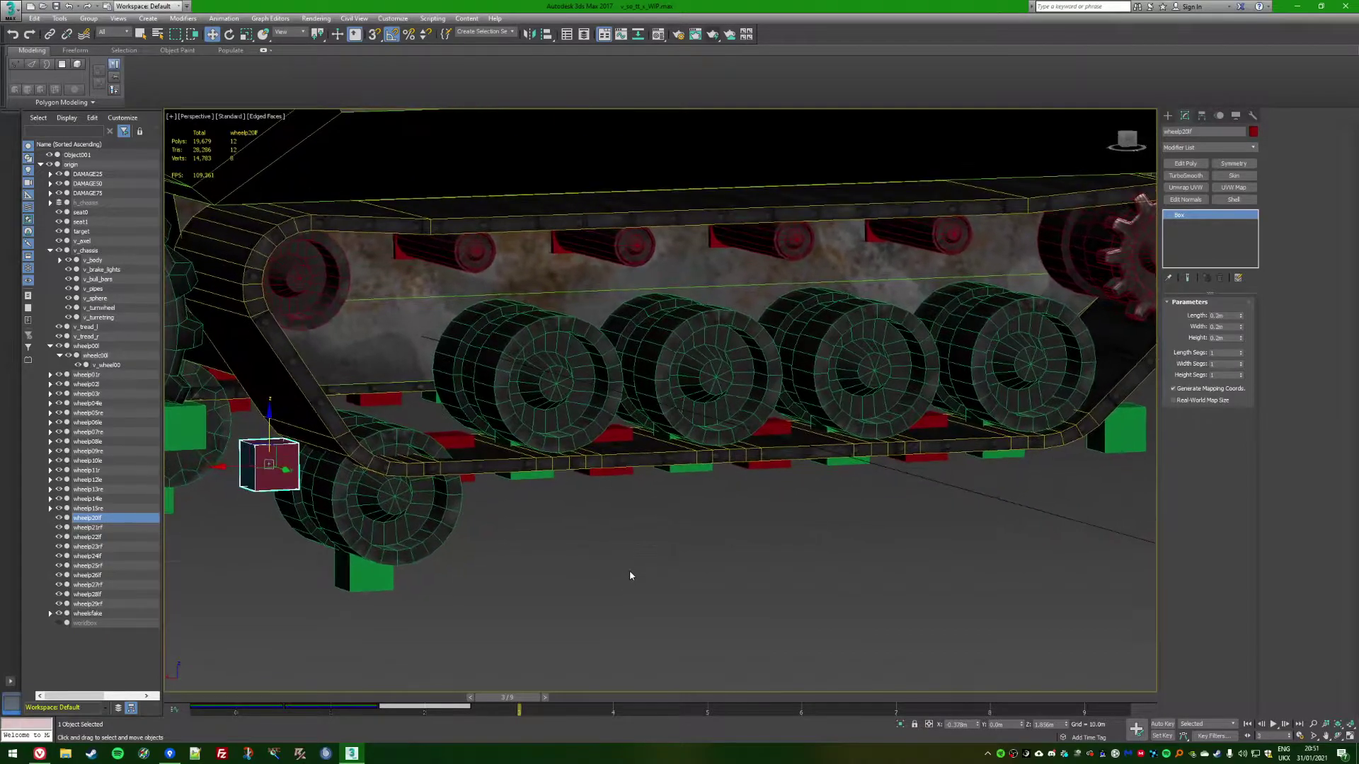
left_click_drag(521, 704, 450, 700)
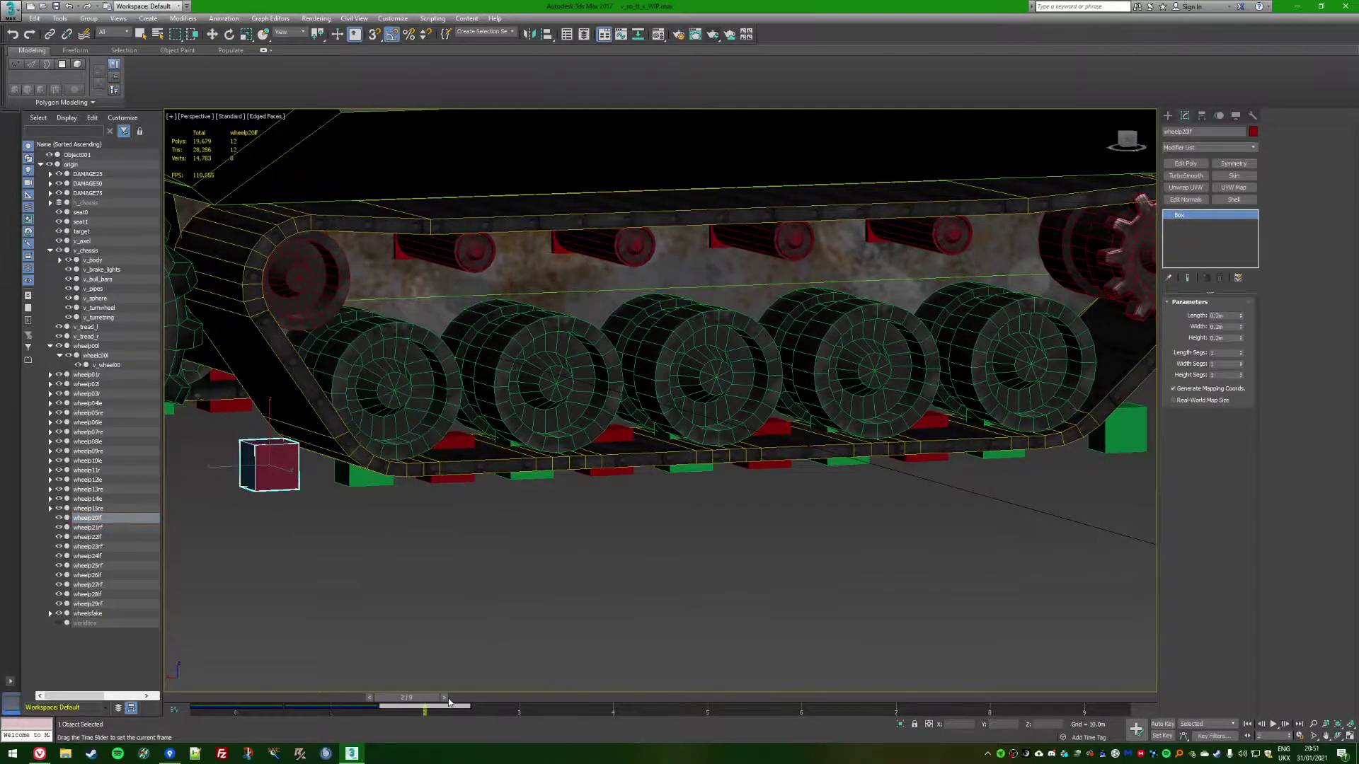
Select the left tread v_tread_l again and add a Skin modifier on top of its Edit Poly
left_click(428, 497)
middle_click_drag(279, 380, 285, 386, "alt")
left_click(284, 387)
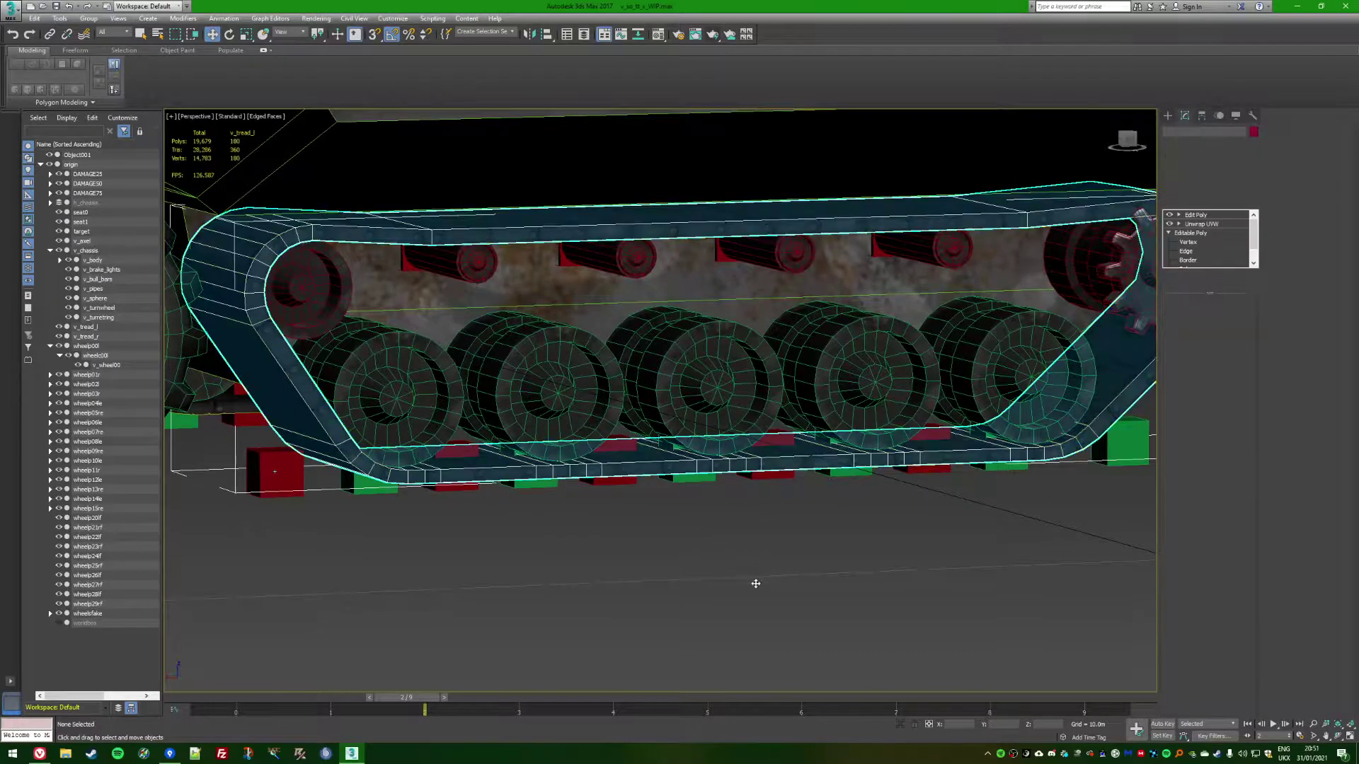
scroll(830, 582, "up", 3)
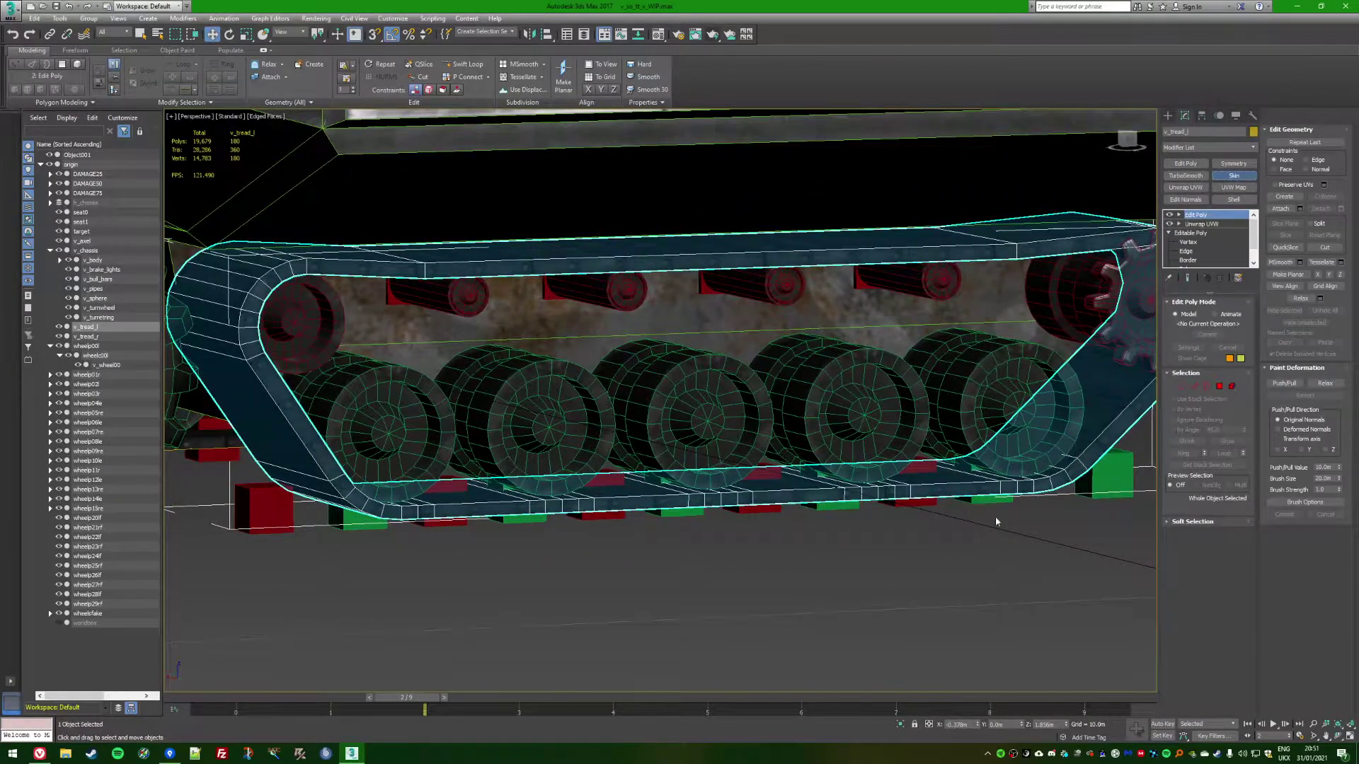
middle_click_drag(843, 513, 981, 511, "alt")
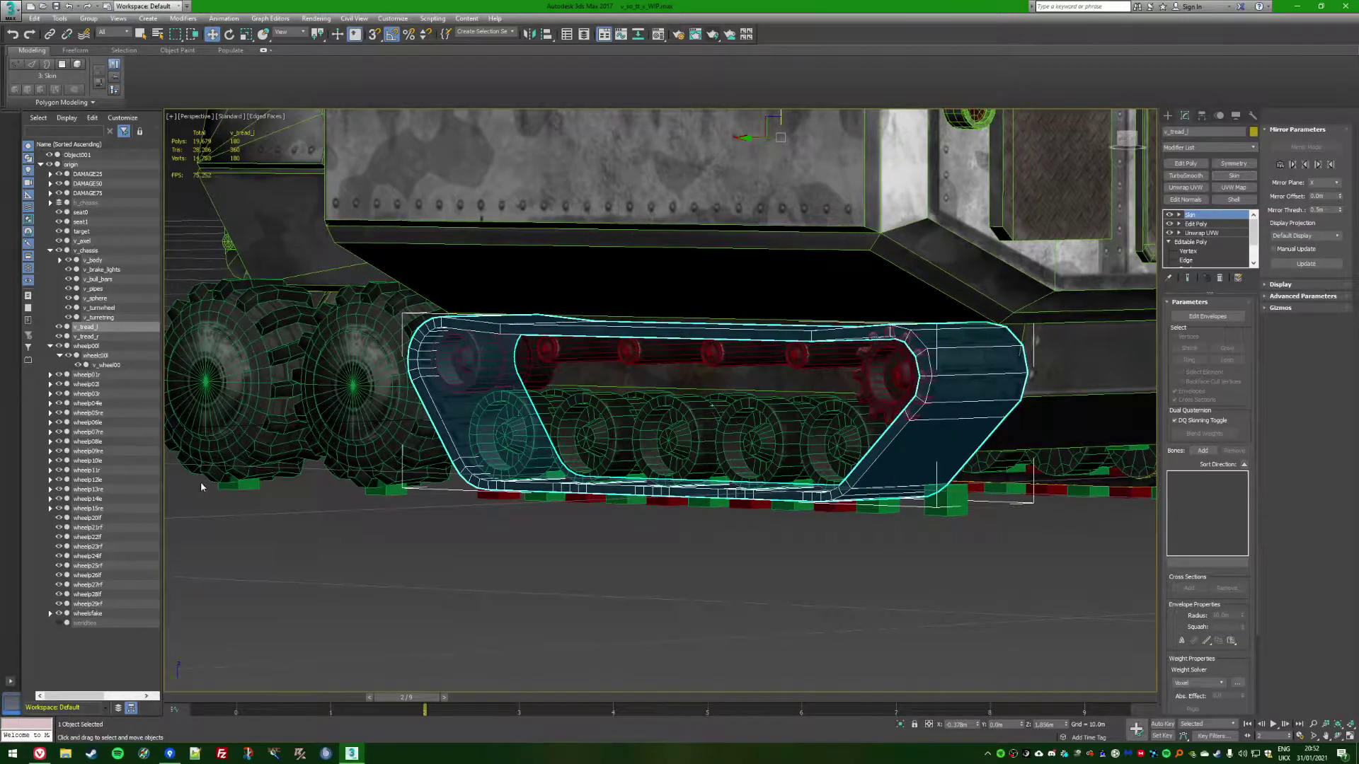
middle_click_drag(1038, 563, 683, 559, "alt")
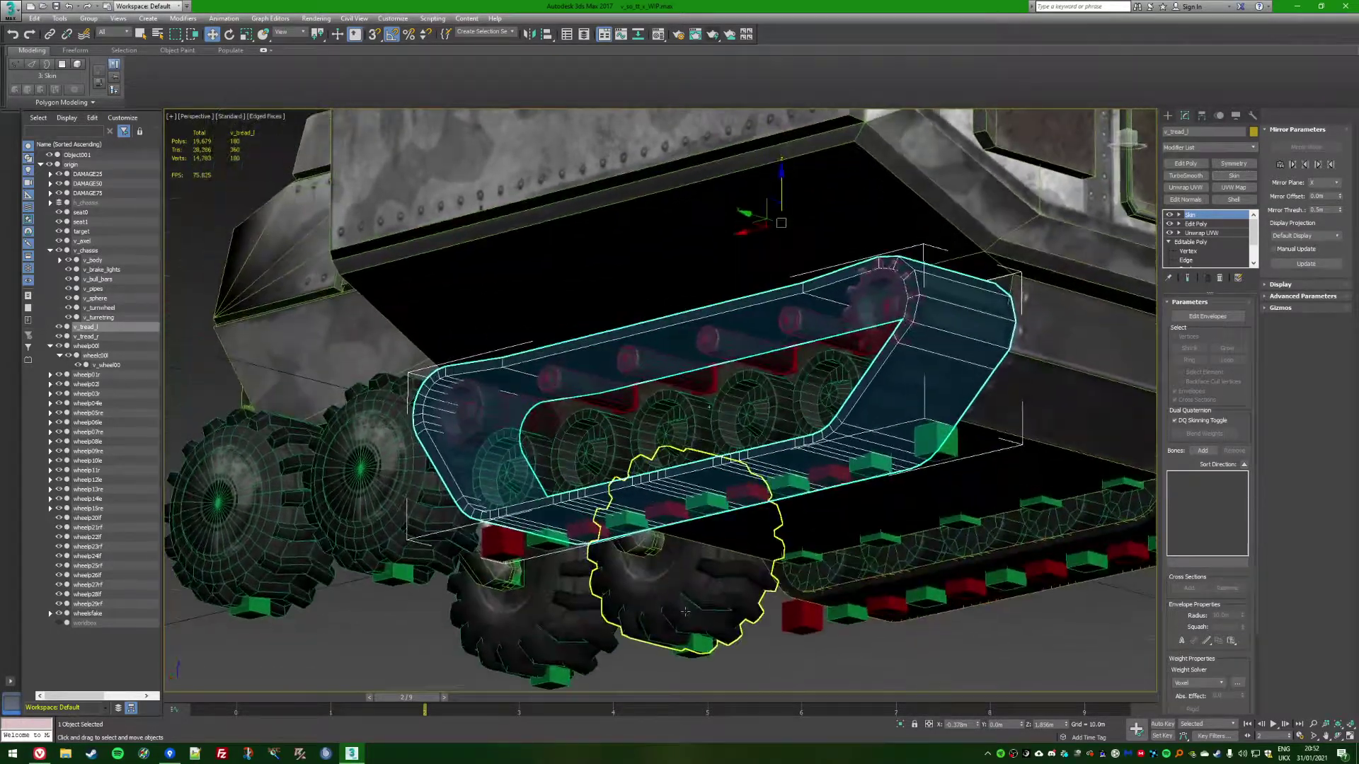
middle_click_drag(467, 584, 297, 555, "alt")
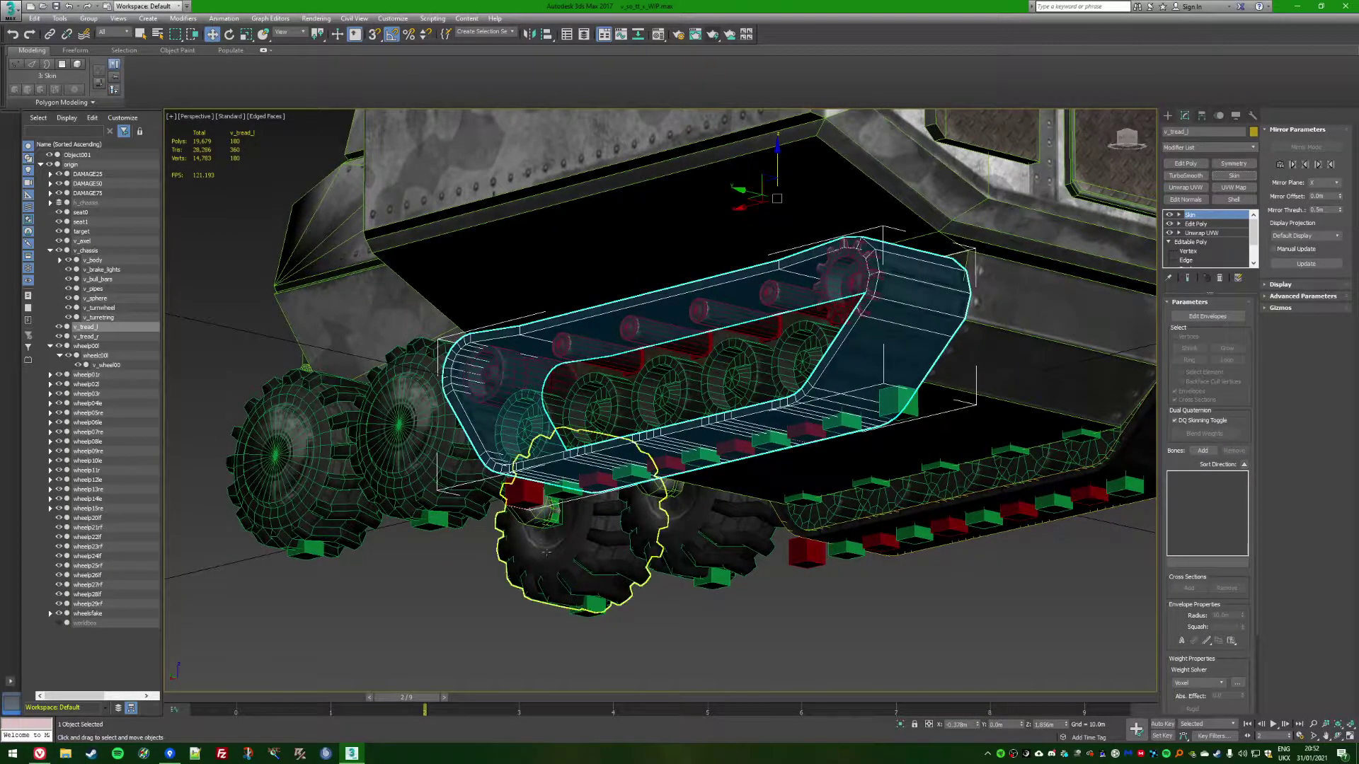
middle_click_drag(652, 451, 661, 540, "alt")
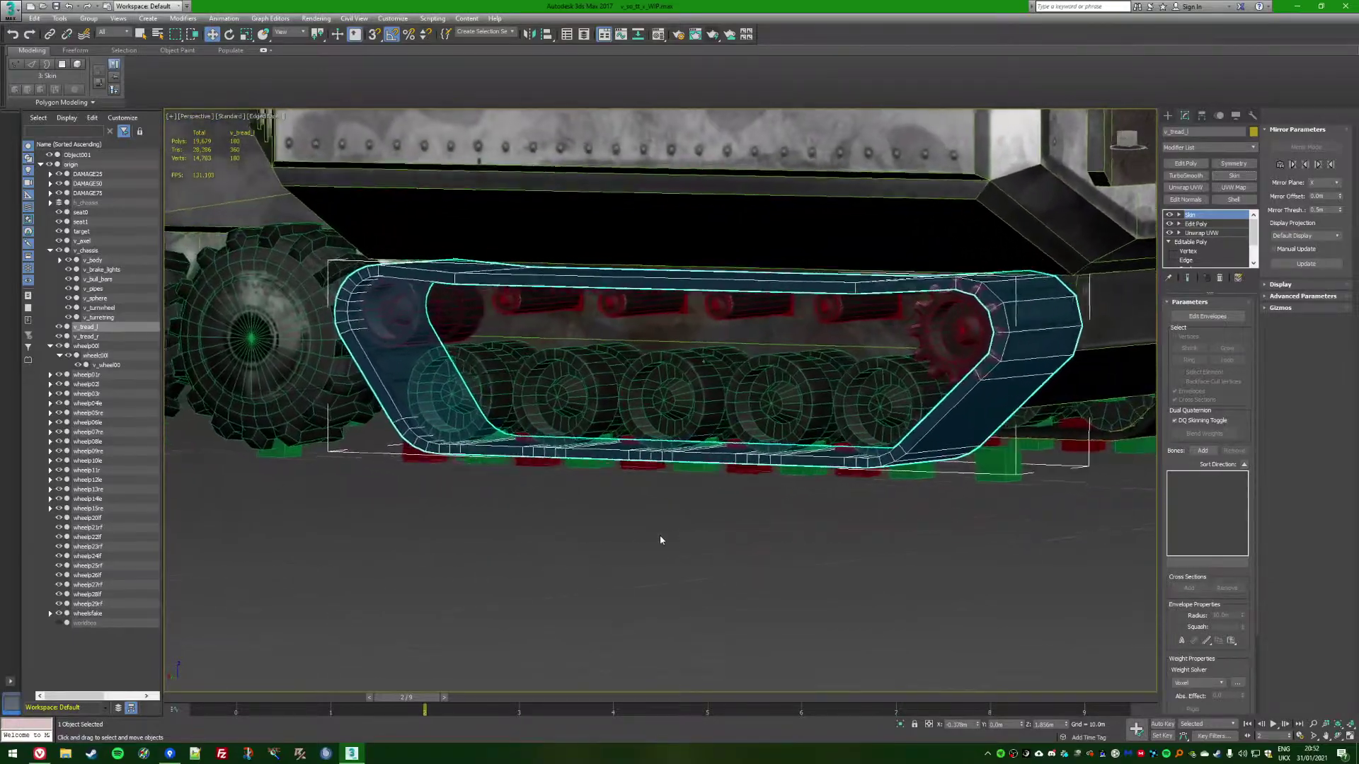
Add the helpers wheelp04le, wheelp06le, wheelp08le, wheelp10le and wheelp12le as bones of the tread's Skin modifier
scroll(467, 370, "up", 1)
middle_click_drag(814, 456, 788, 460, "alt")
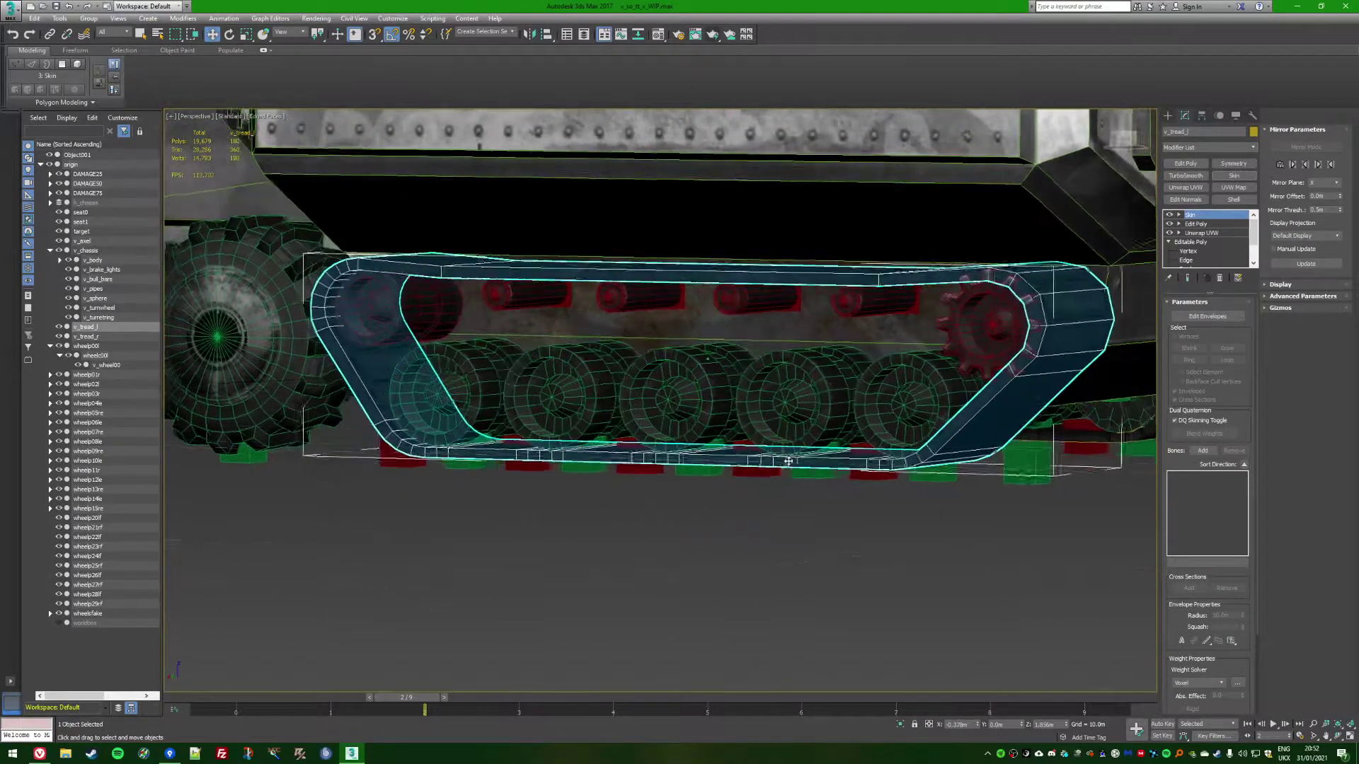
scroll(796, 464, "up", 2)
left_click(1207, 451)
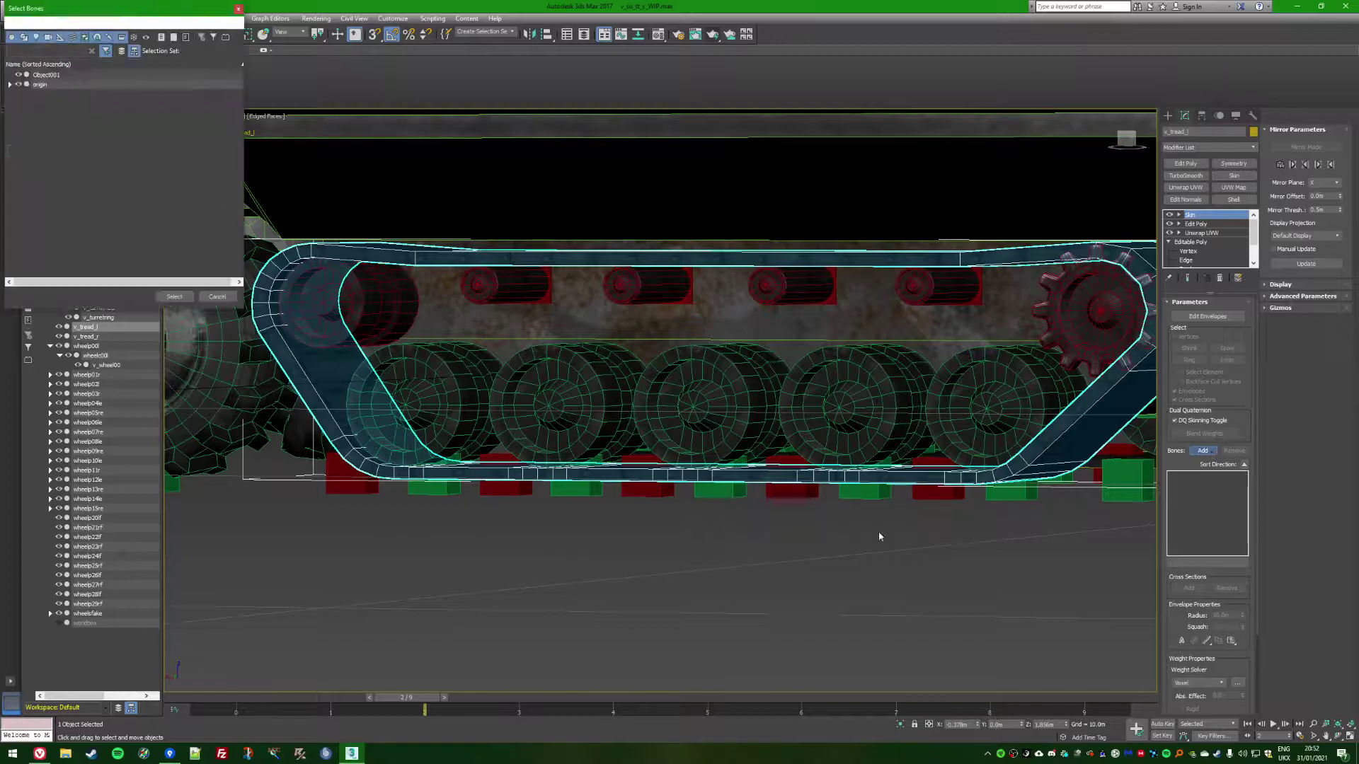
left_click(10, 84)
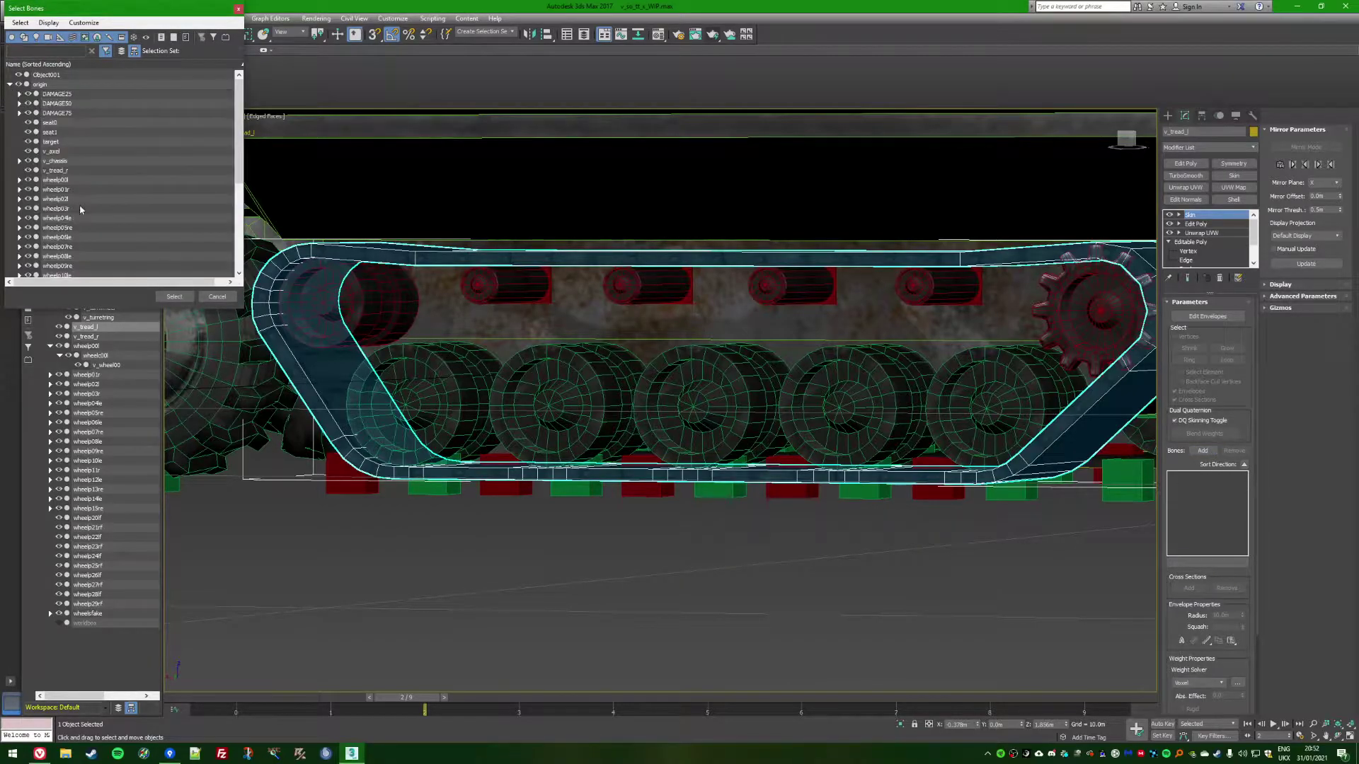
scroll(62, 203, "down", 2)
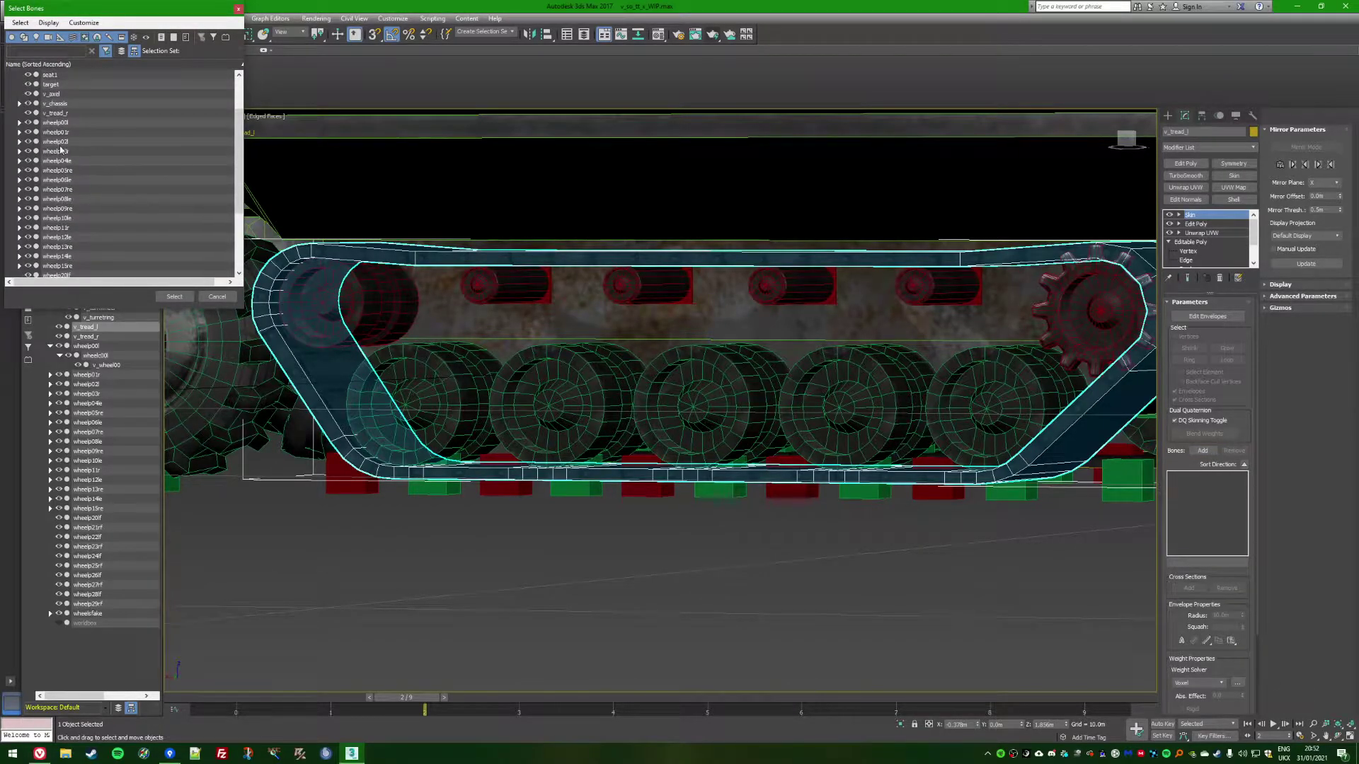
left_click(71, 162)
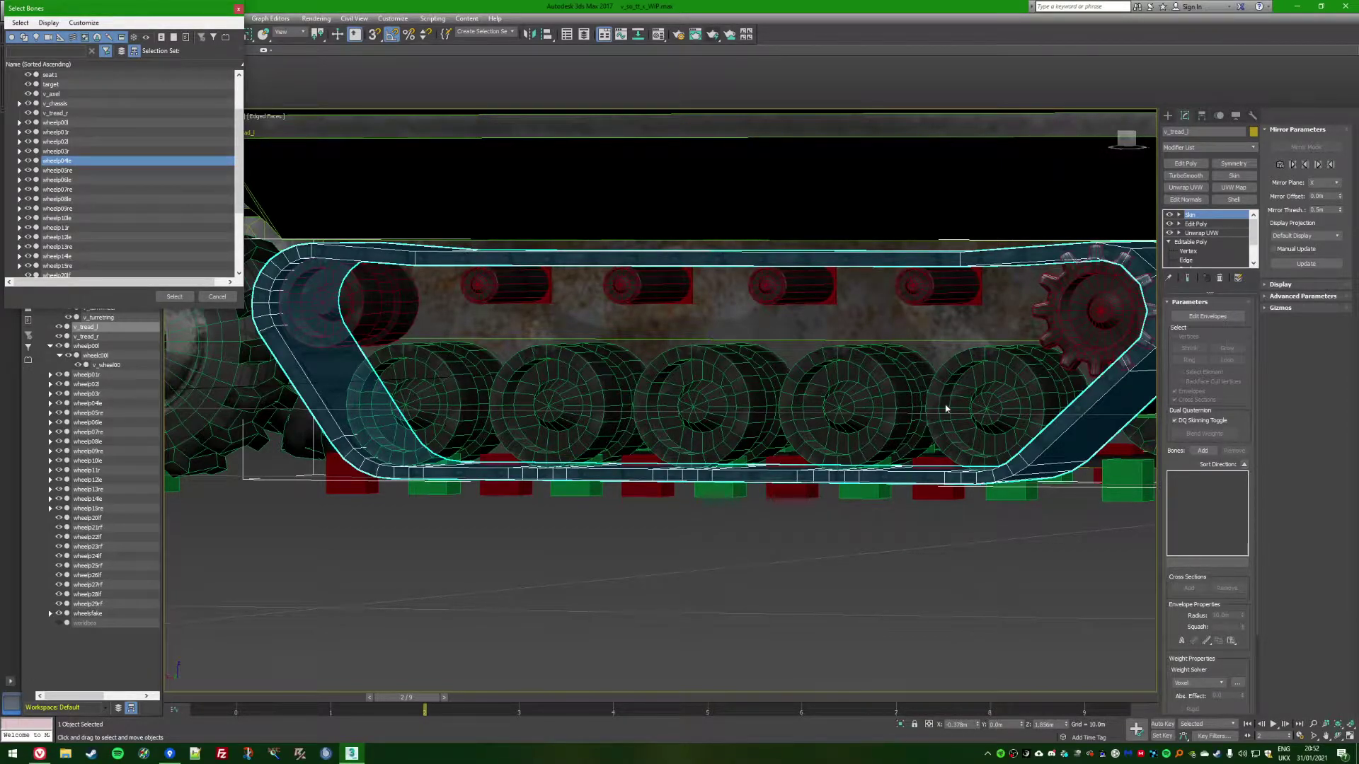
left_click(73, 182, "ctrl")
left_click(72, 198, "ctrl")
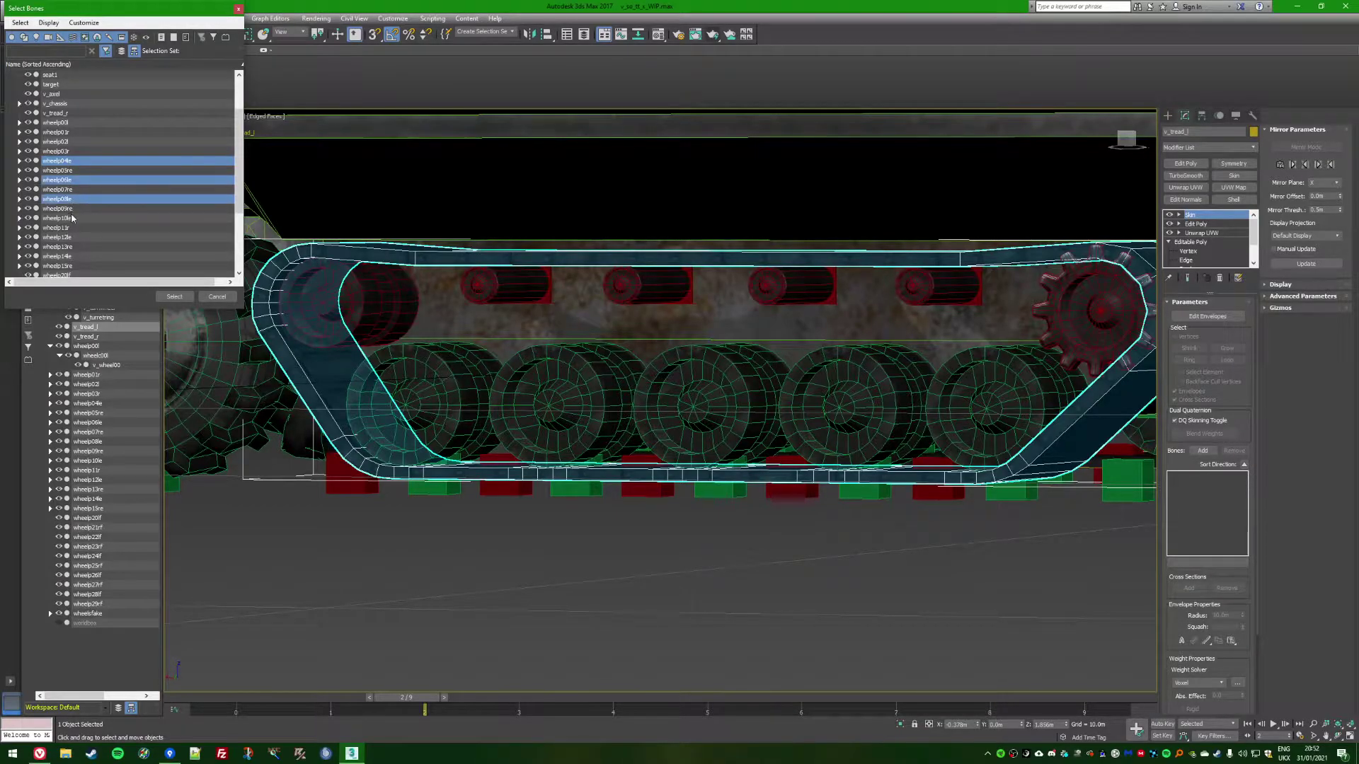
left_click(72, 219, "ctrl")
left_click(73, 237, "ctrl")
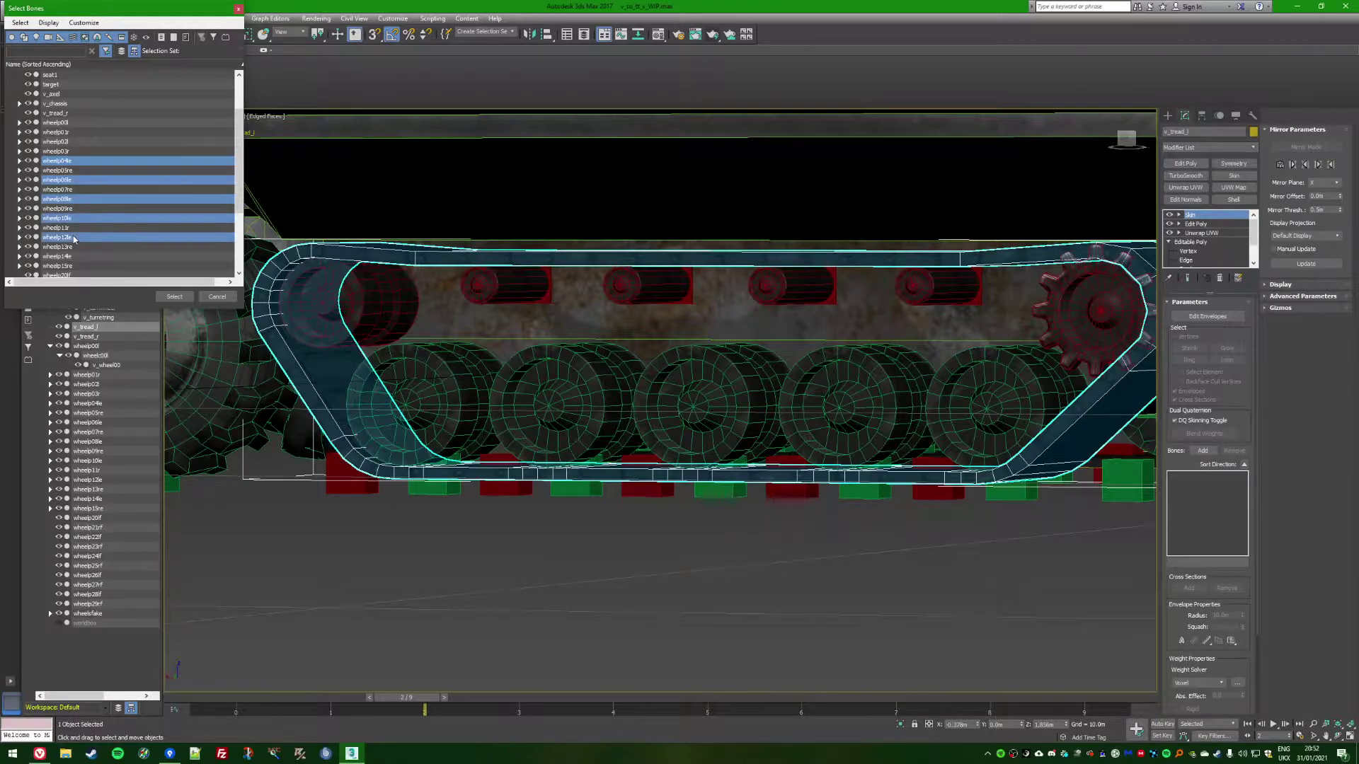
left_click(175, 297)
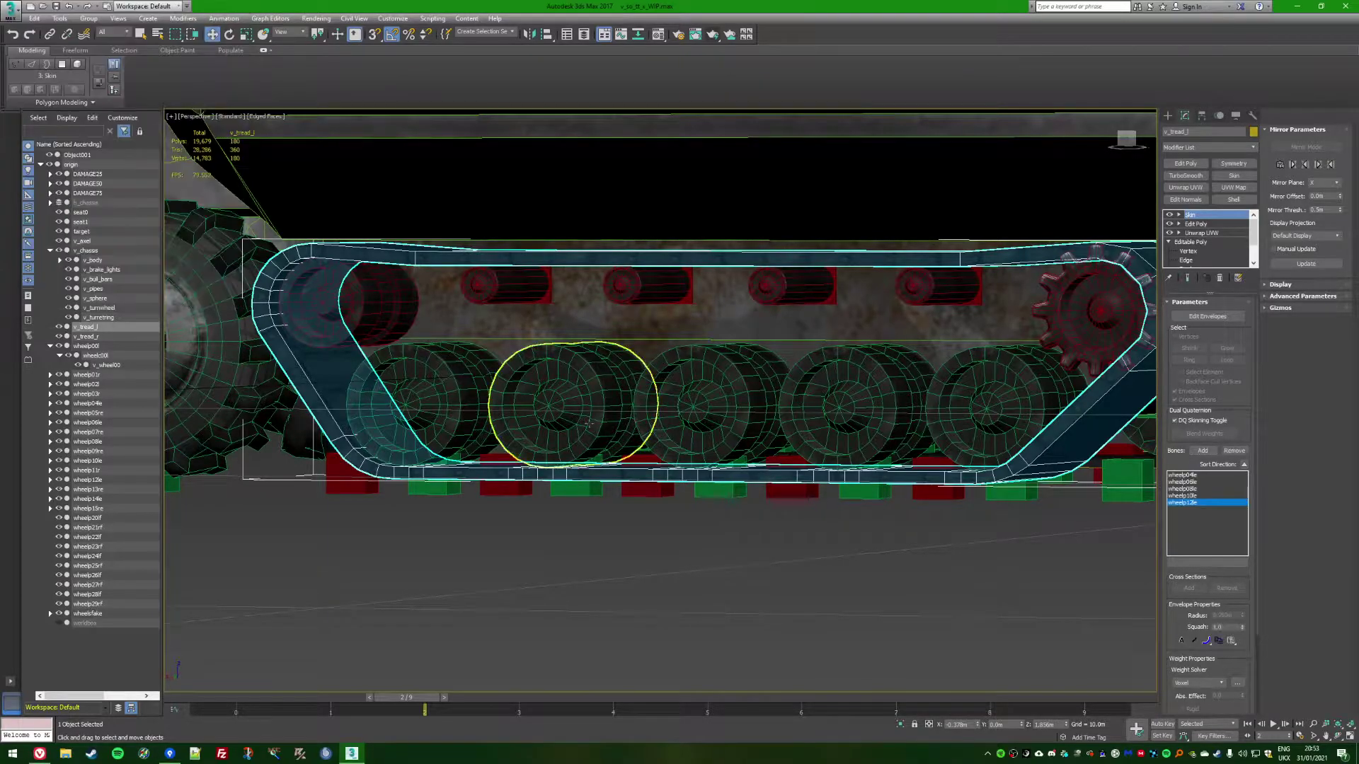
Add the origin object to the Skin modifier's bones
middle_click_drag(995, 592, 1208, 457, "alt")
left_click(1203, 452)
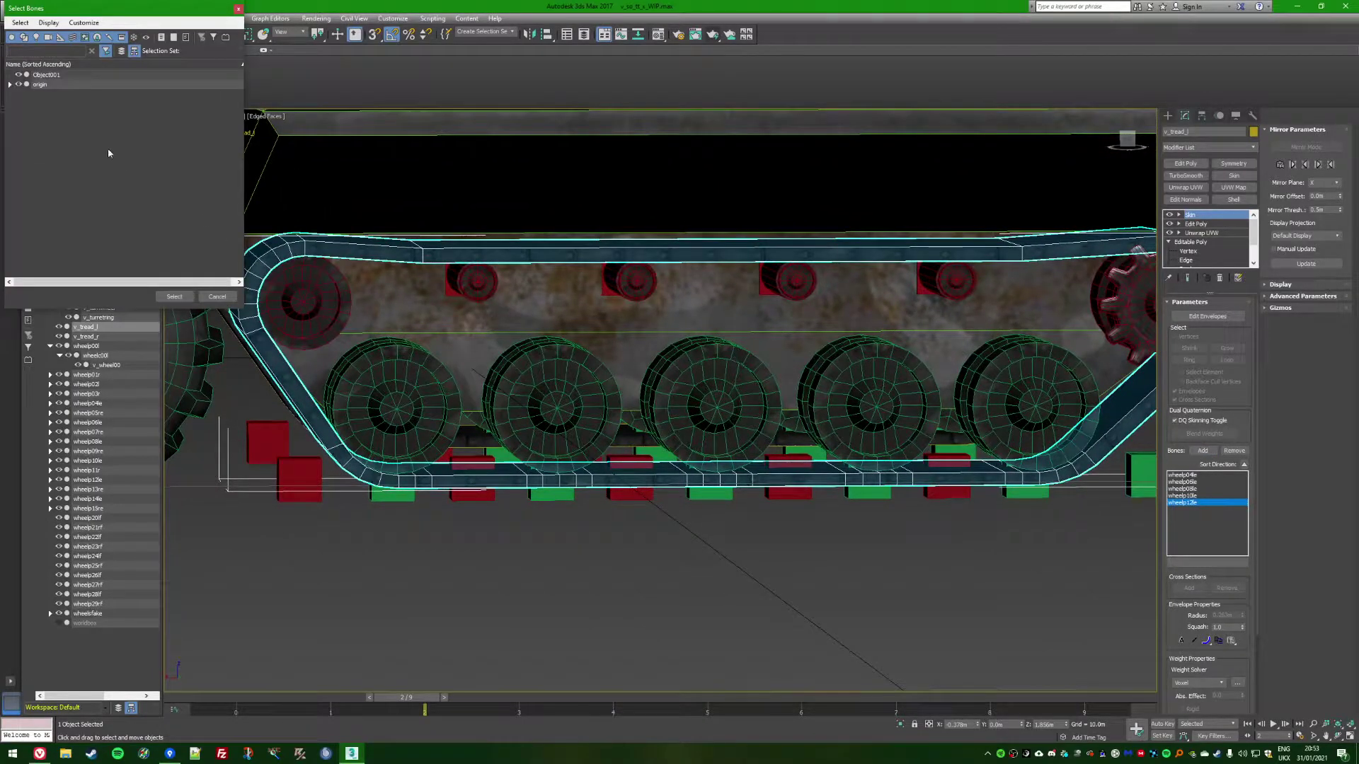
left_click(45, 87)
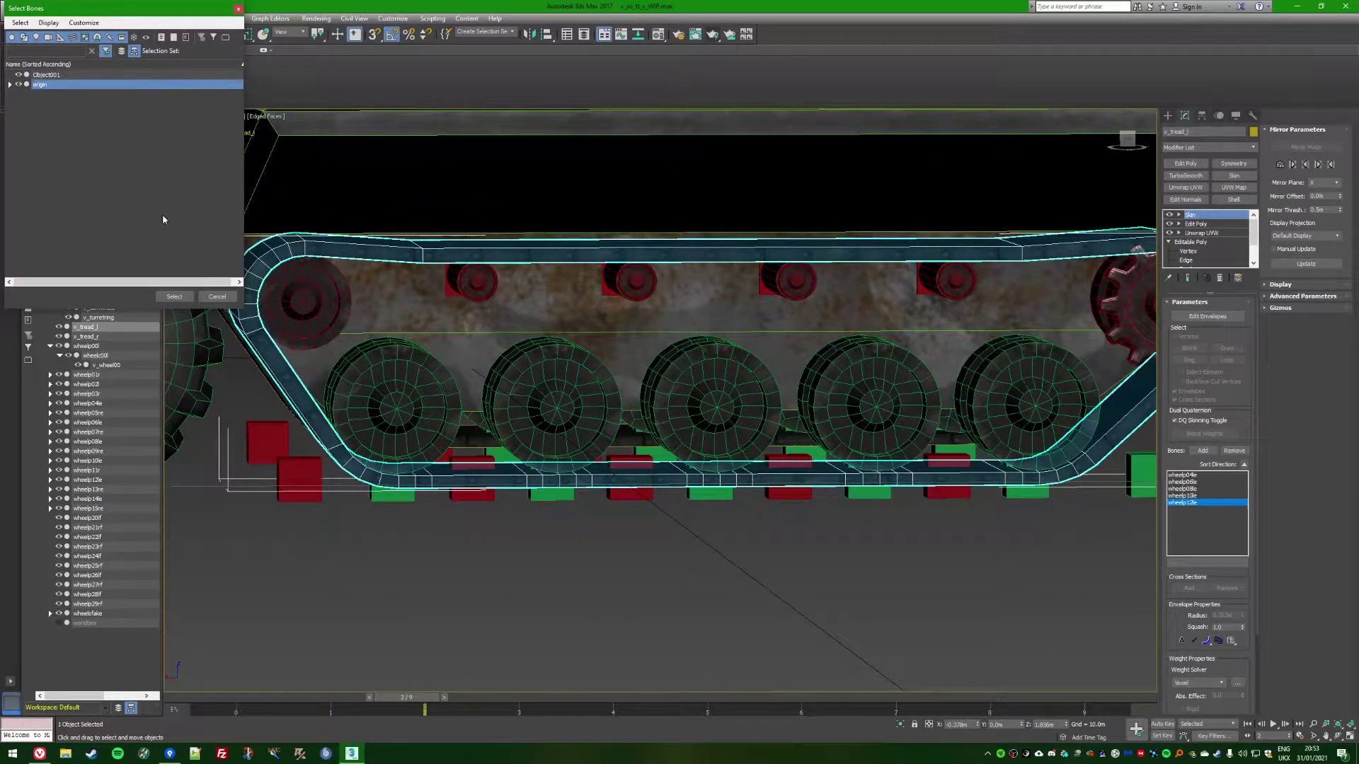
left_click(175, 297)
Examine the tread around the end wheels, upper run and road wheels, and scrub the animation near frame 2
scroll(658, 504, "down", 5)
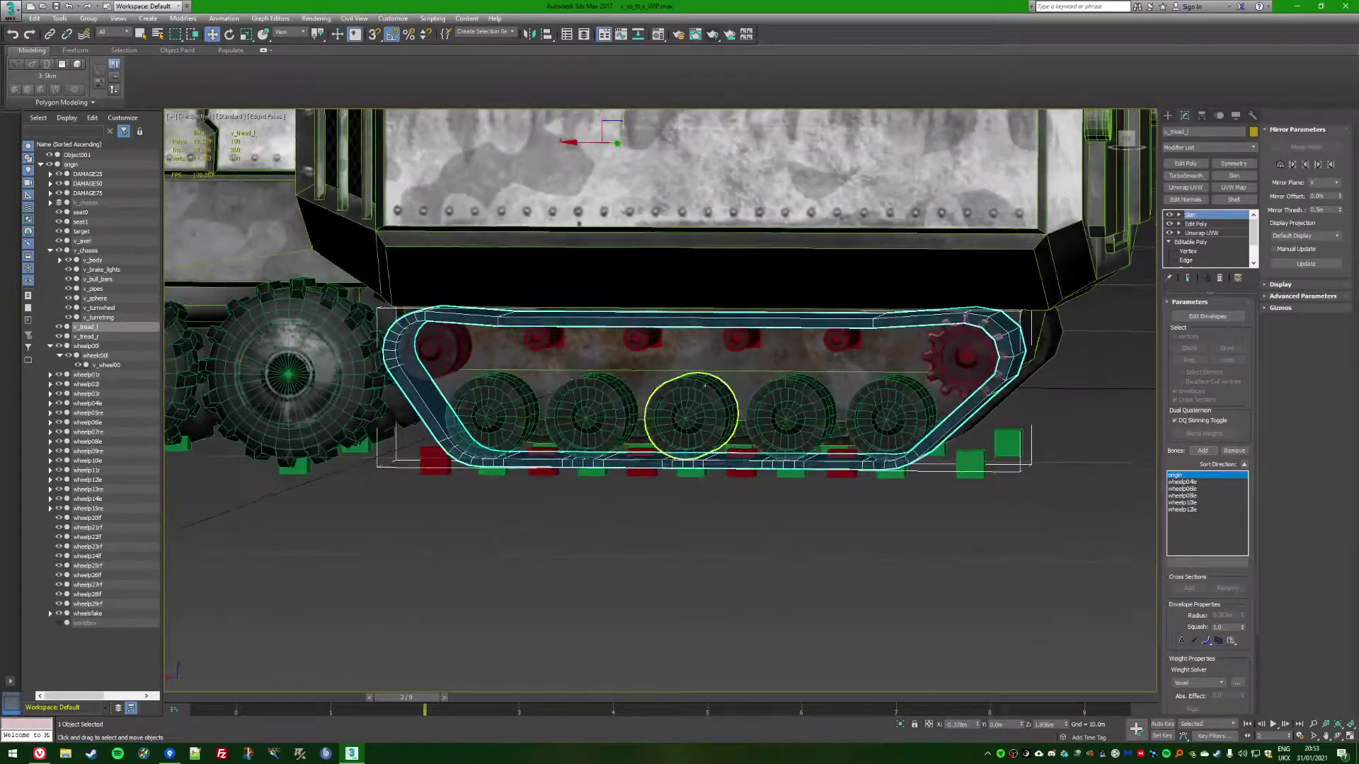
scroll(617, 360, "up", 1)
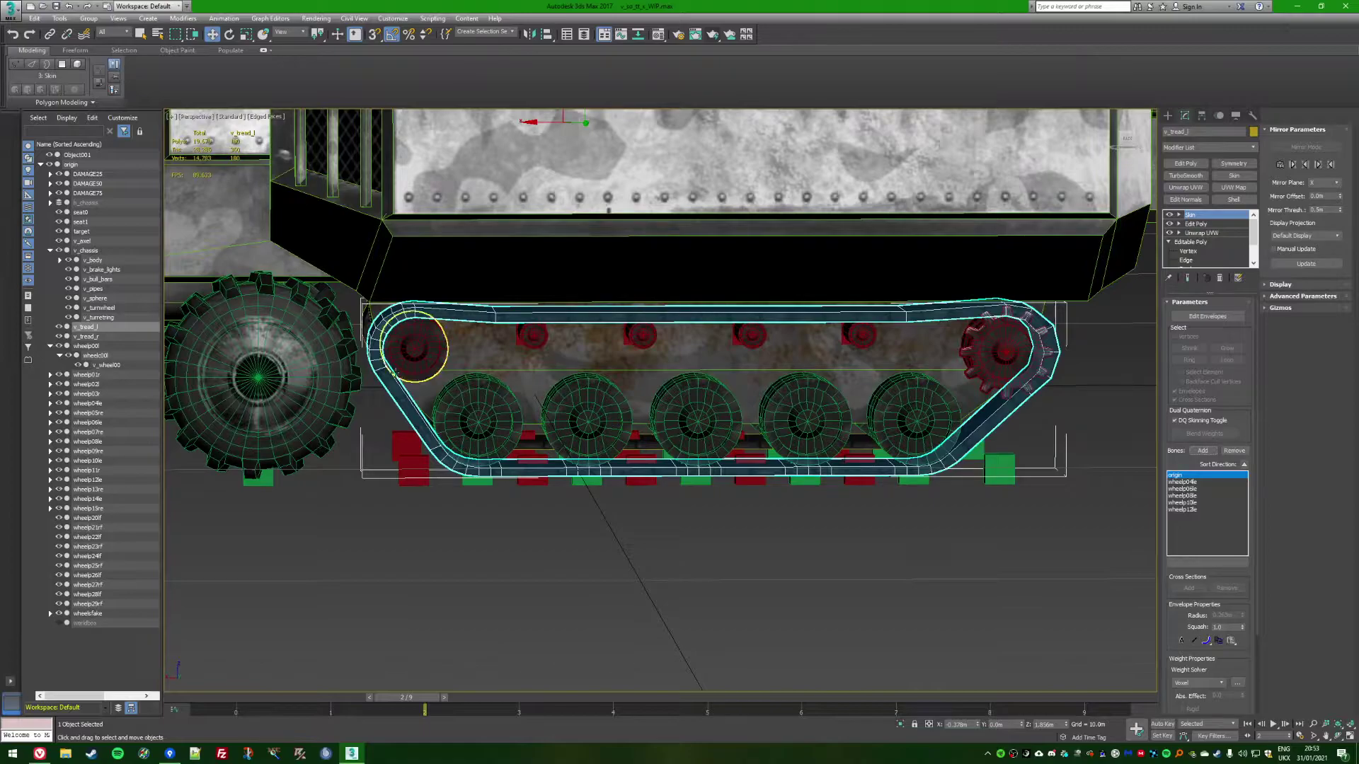
scroll(752, 303, "up", 2)
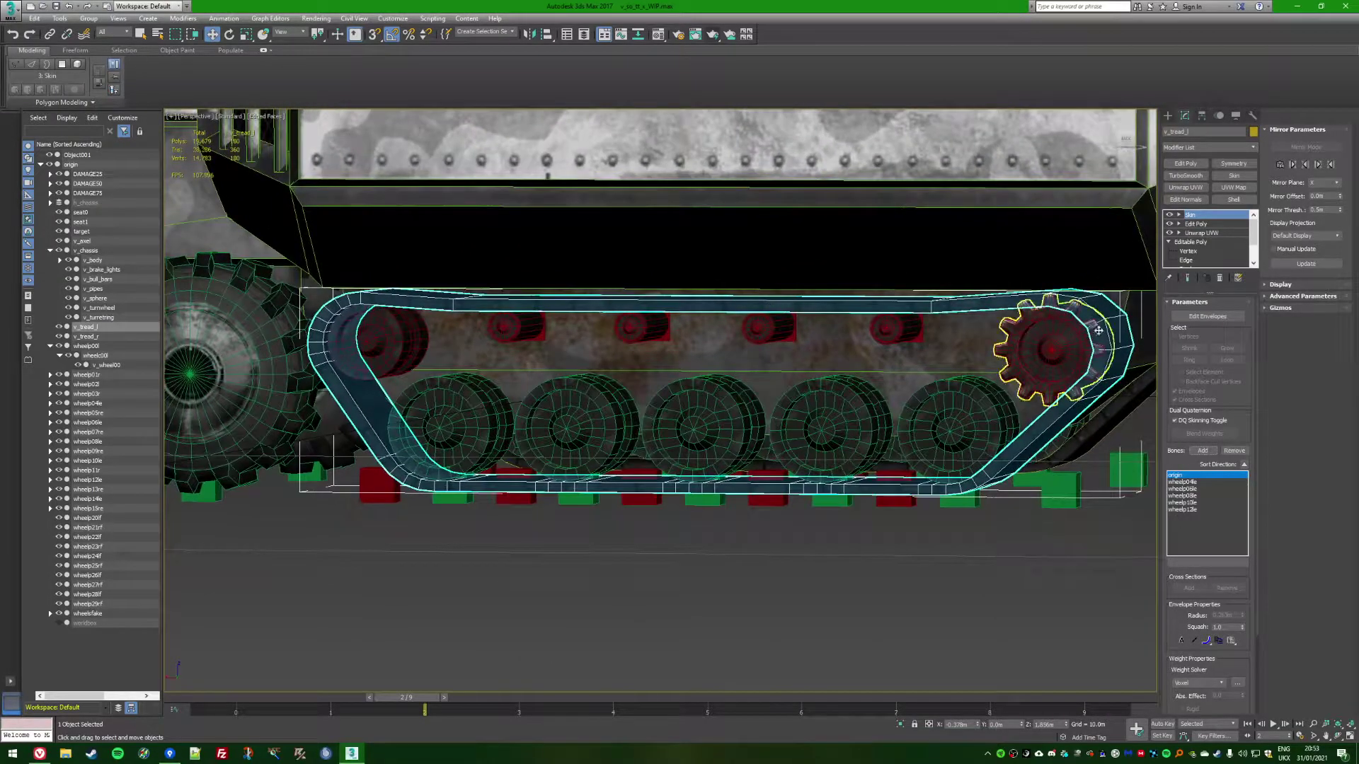
scroll(752, 303, "up", 2)
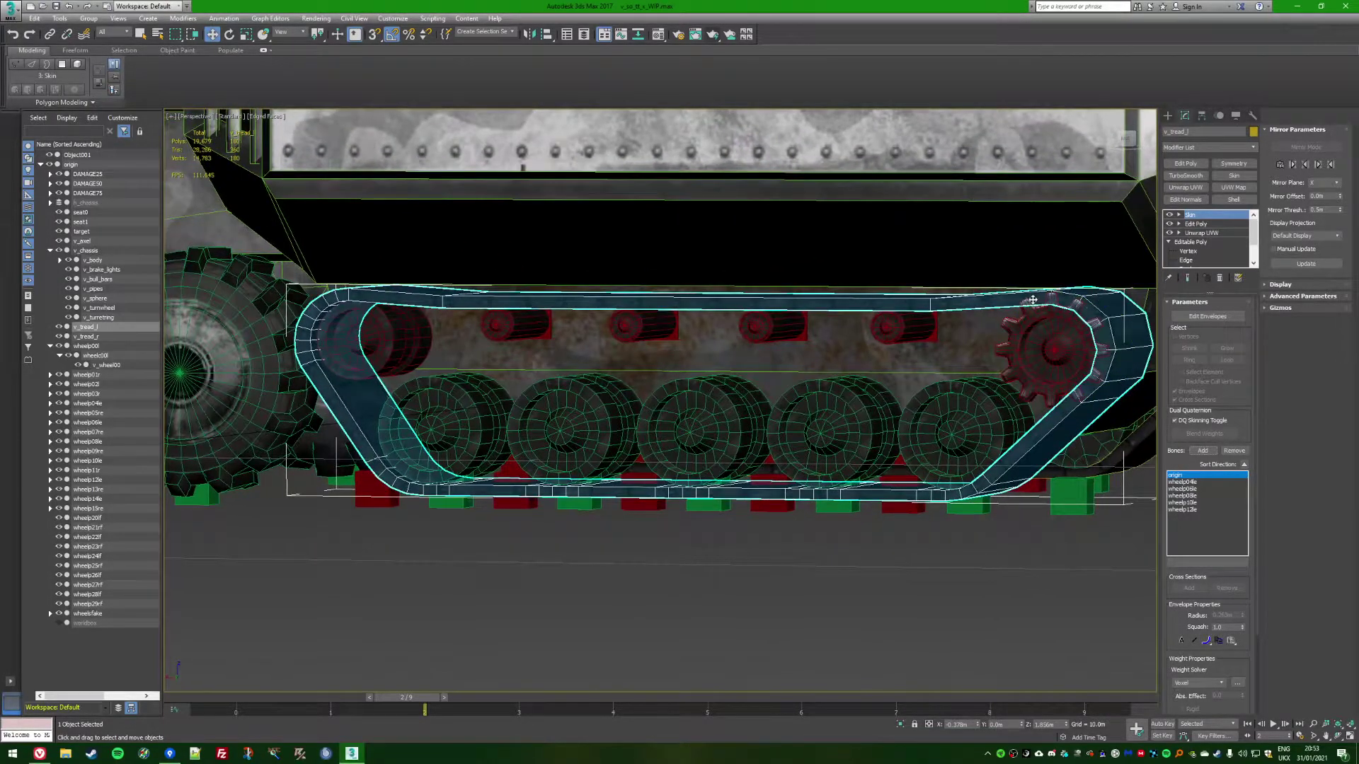
middle_click_drag(846, 298, 910, 320, "alt")
middle_click_drag(985, 523, 923, 425, "alt")
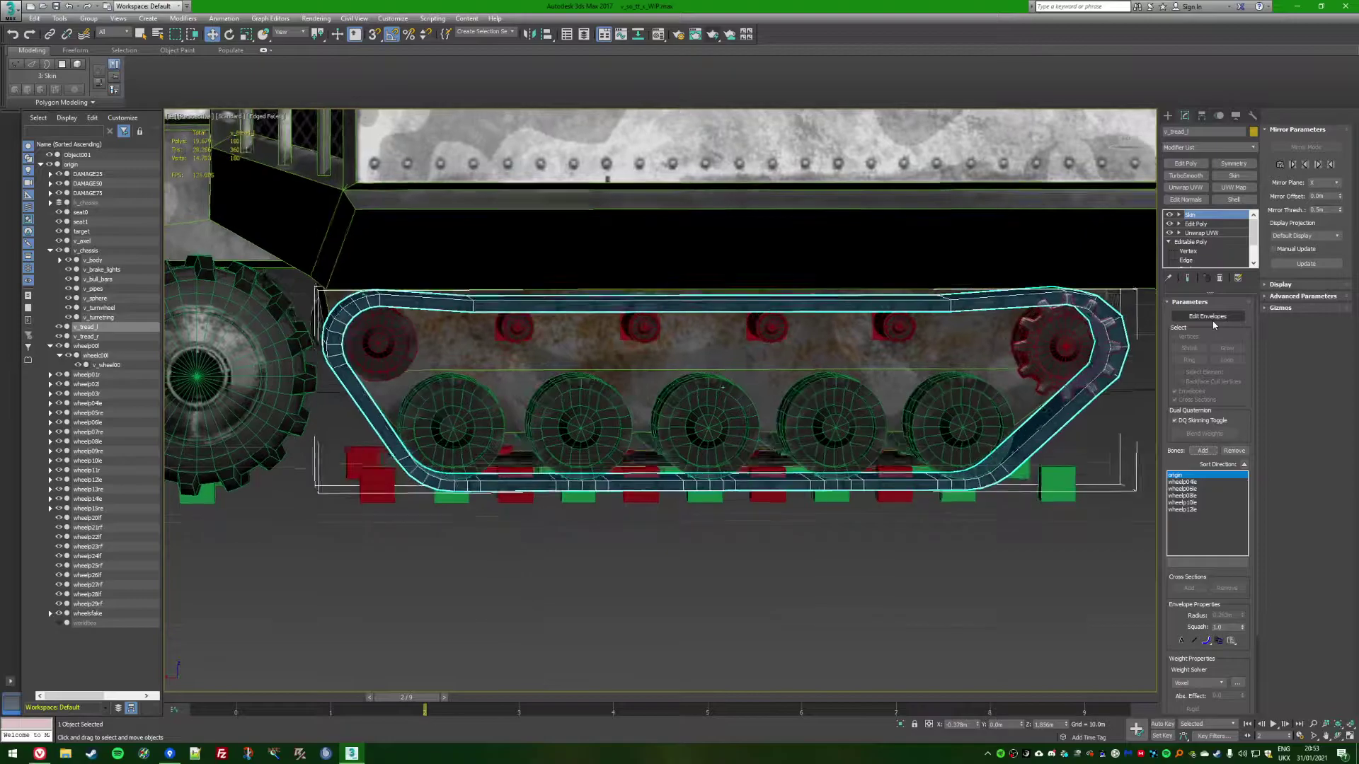
left_click(1210, 318)
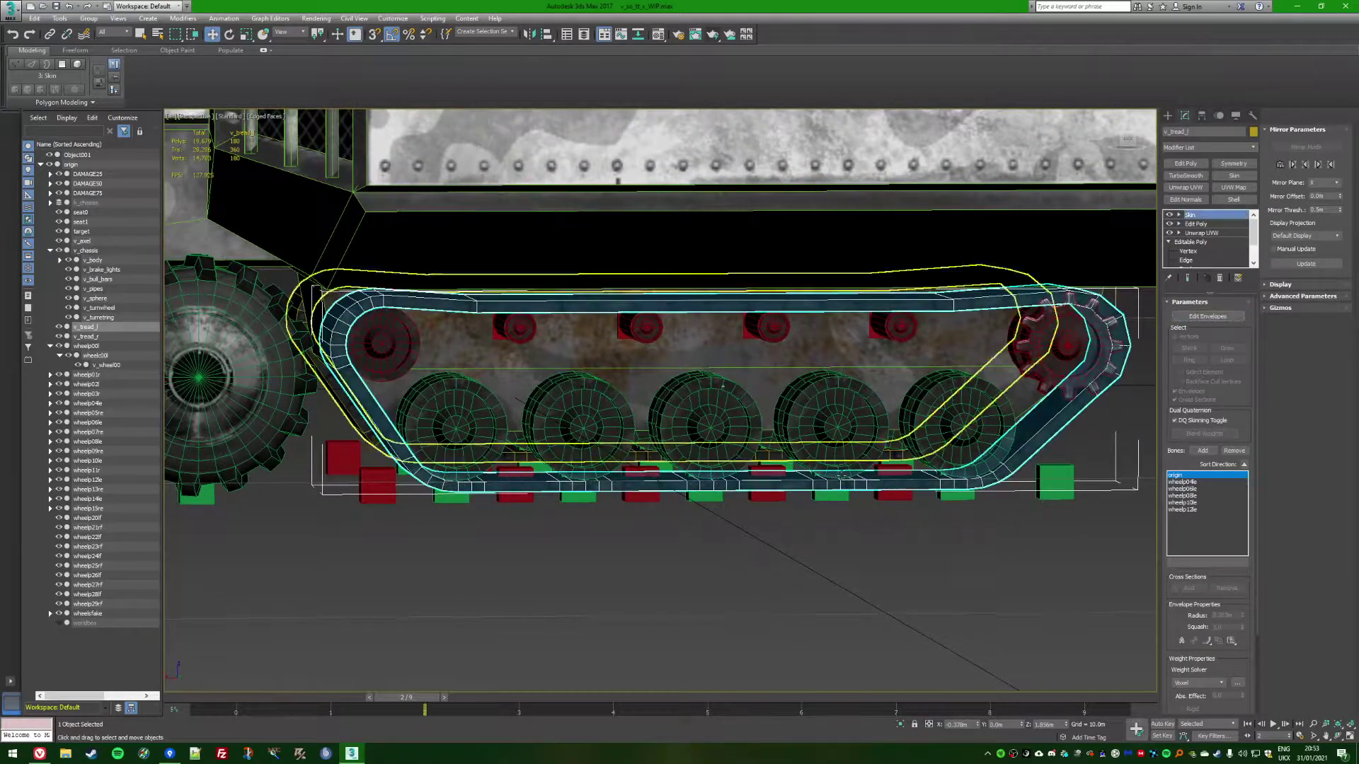
left_click(1210, 318)
left_click_drag(405, 703, 453, 678)
scroll(736, 538, "up", 2)
middle_click_drag(740, 536, 828, 520)
scroll(828, 506, "down", 2)
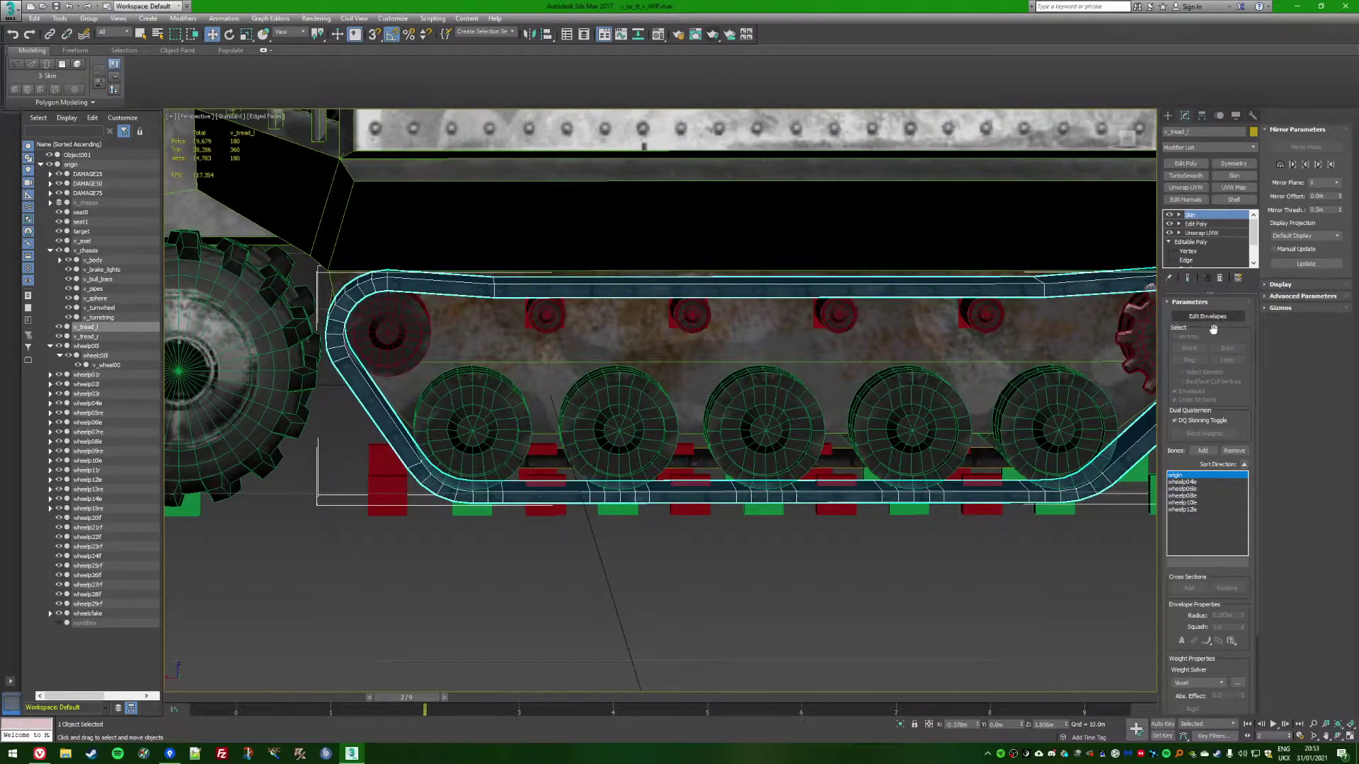
Open the Weight Tool and start editing the Skin envelopes with vertex selection enabled
left_click_drag(1242, 421, 1231, 283)
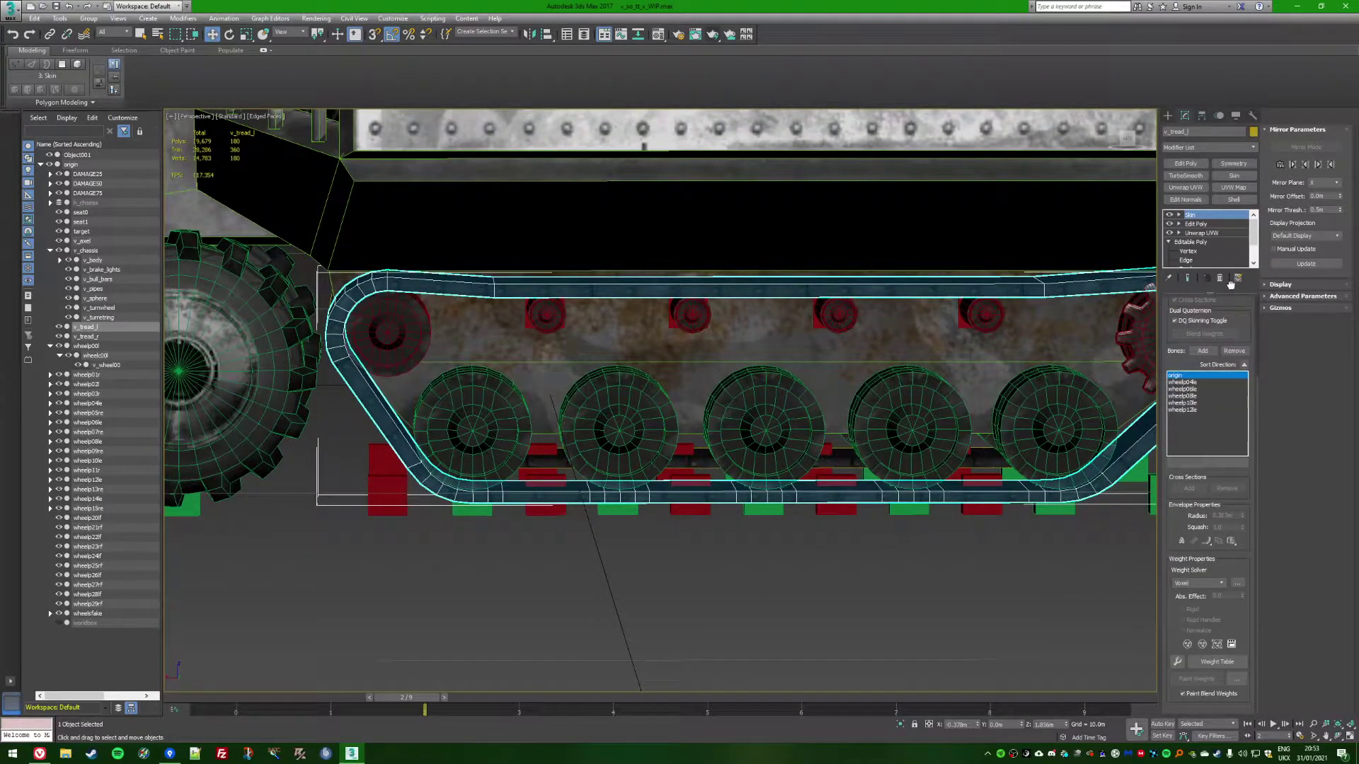
left_click(1177, 663)
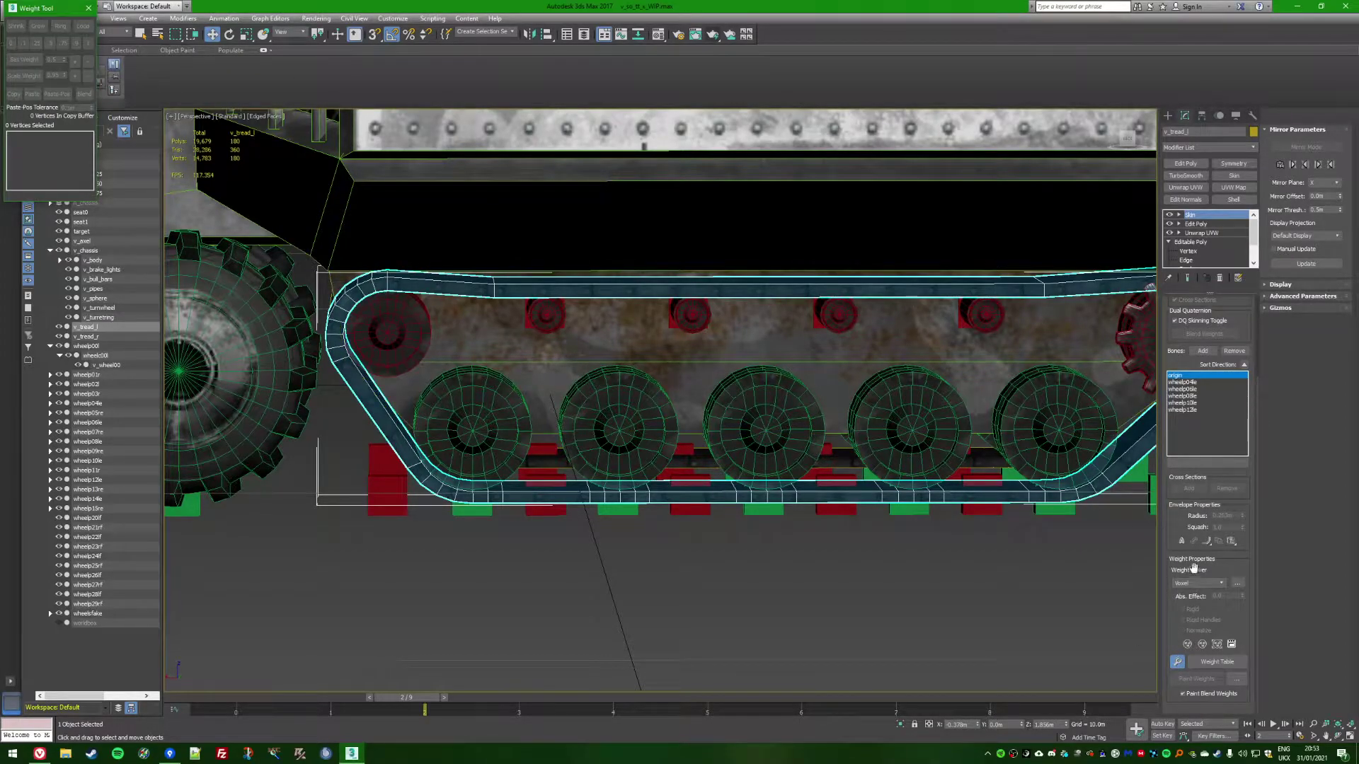
left_click_drag(1165, 521, 1178, 629)
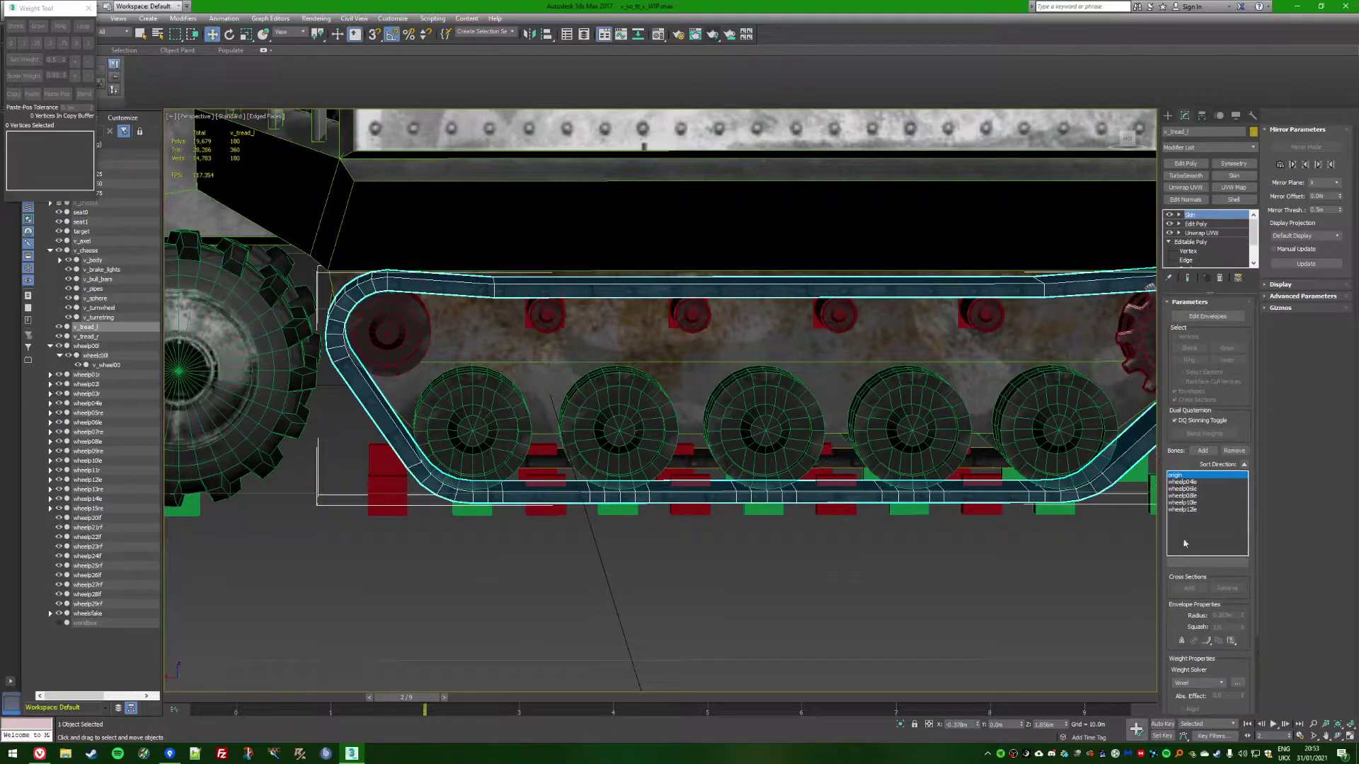
left_click(1213, 317)
left_click(1174, 337)
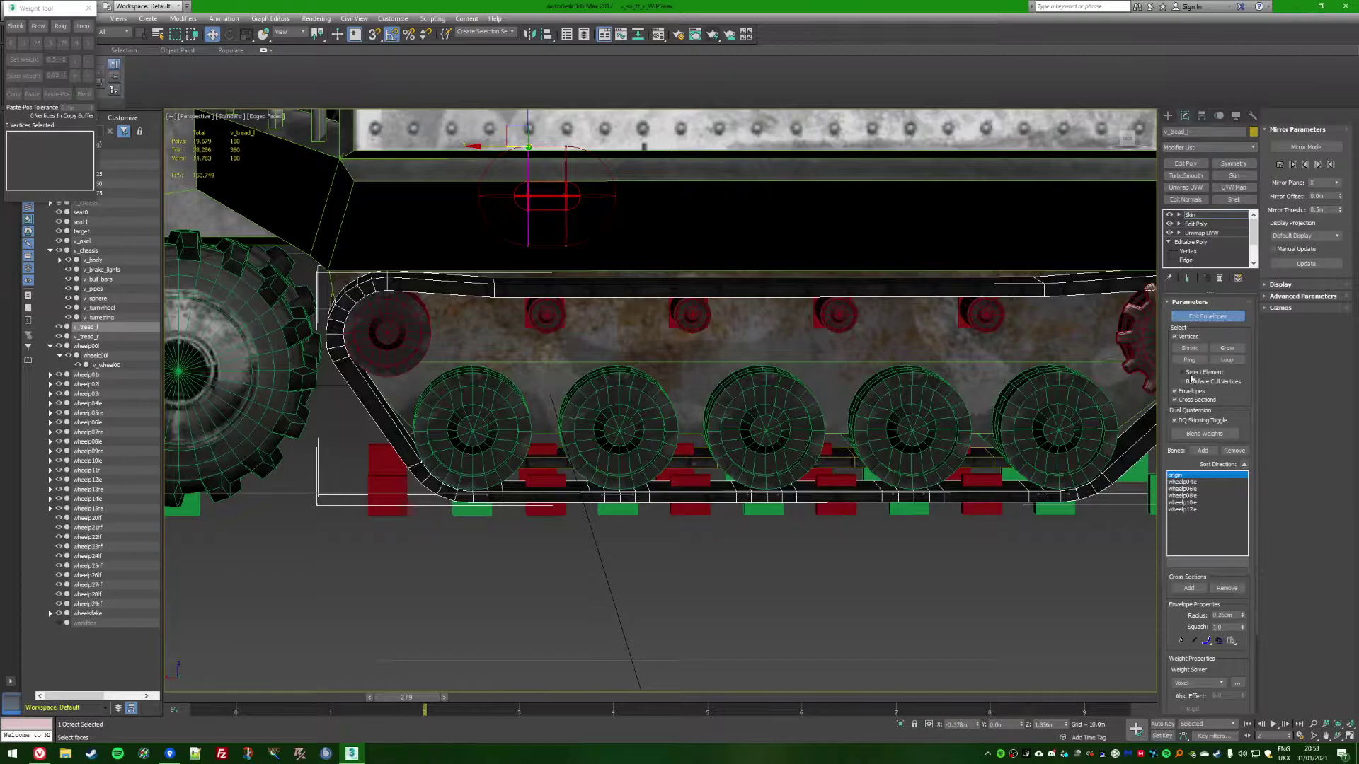
Select tread vertices beneath the frontmost road wheel to check which bone they are weighted to
middle_click_drag(475, 432, 445, 435, "alt")
left_click_drag(425, 467, 469, 522)
scroll(447, 515, "up", 3)
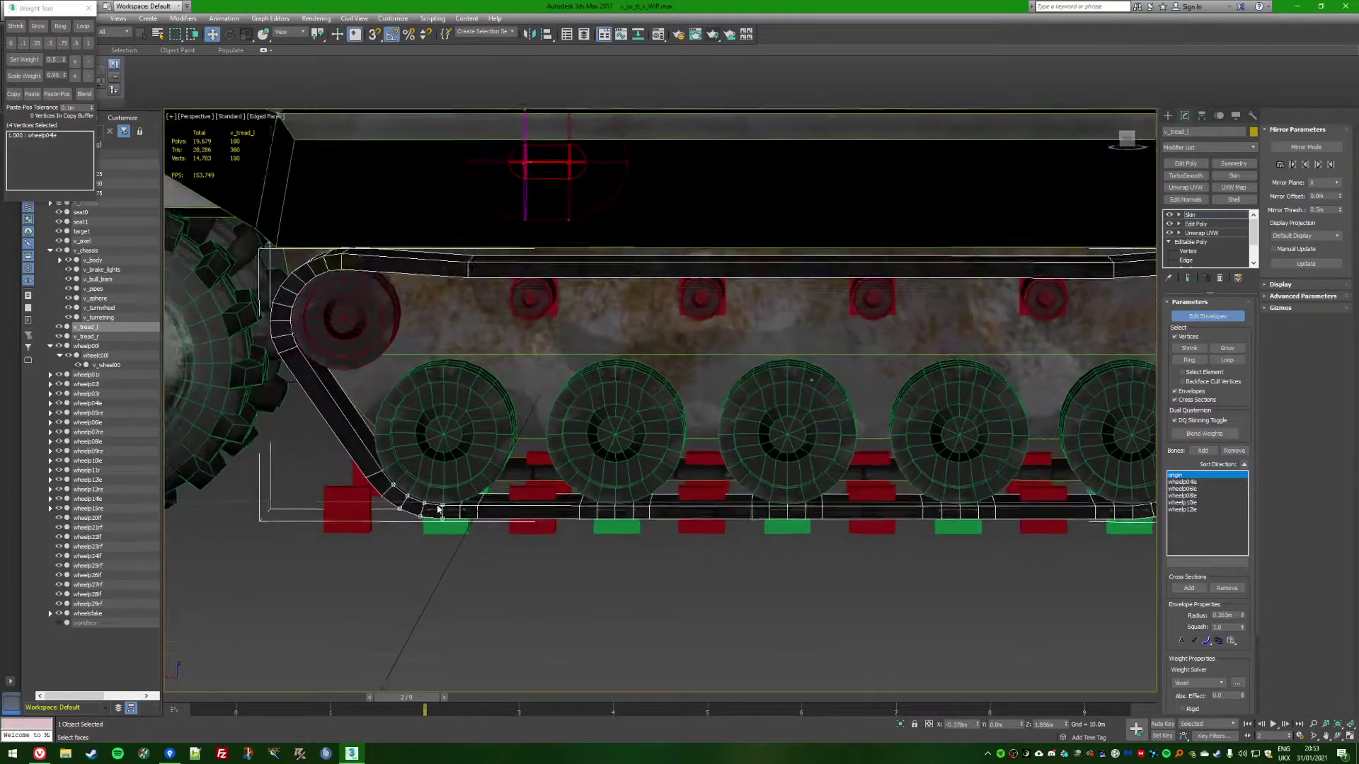
left_click(422, 508)
scroll(423, 508, "down", 4)
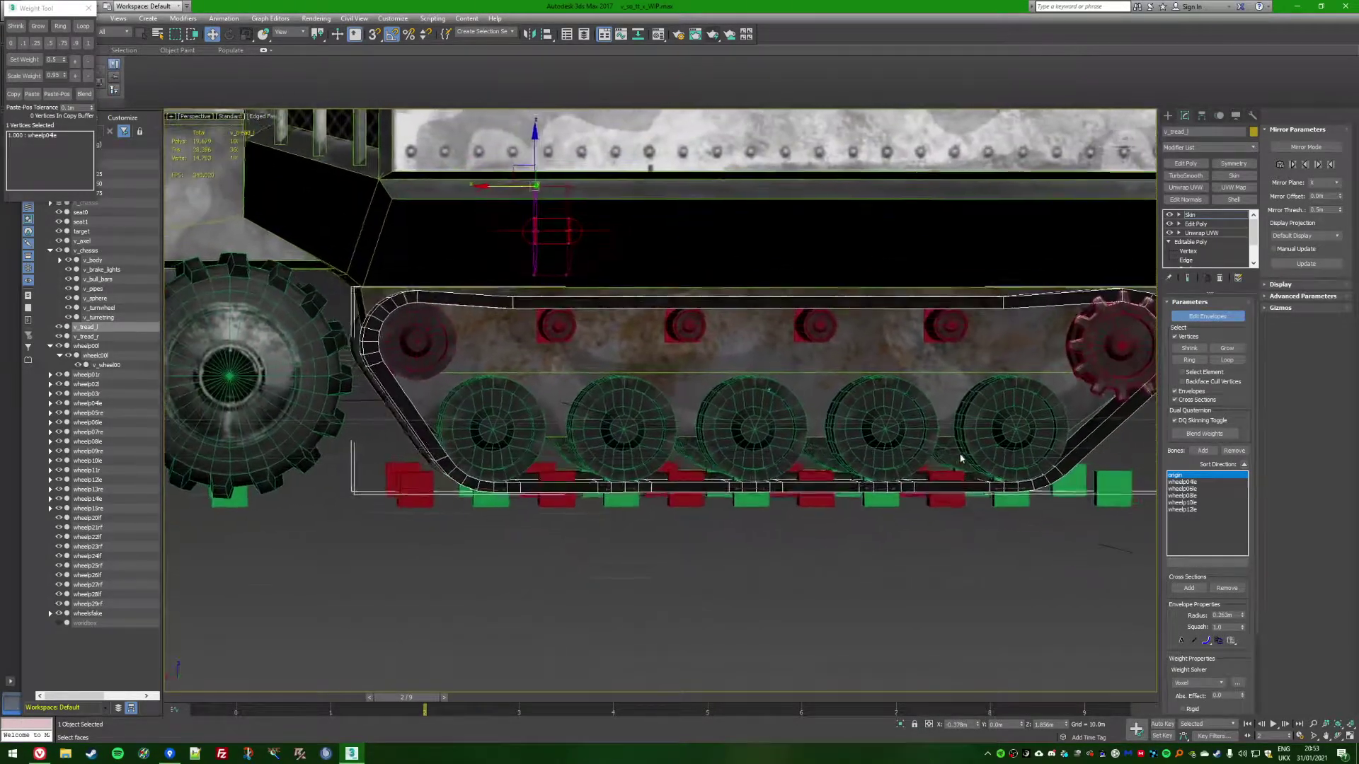
Select the tread vertices along the upper run and around both end wheels and give them full weight 1 to origin
scroll(905, 429, "up", 2)
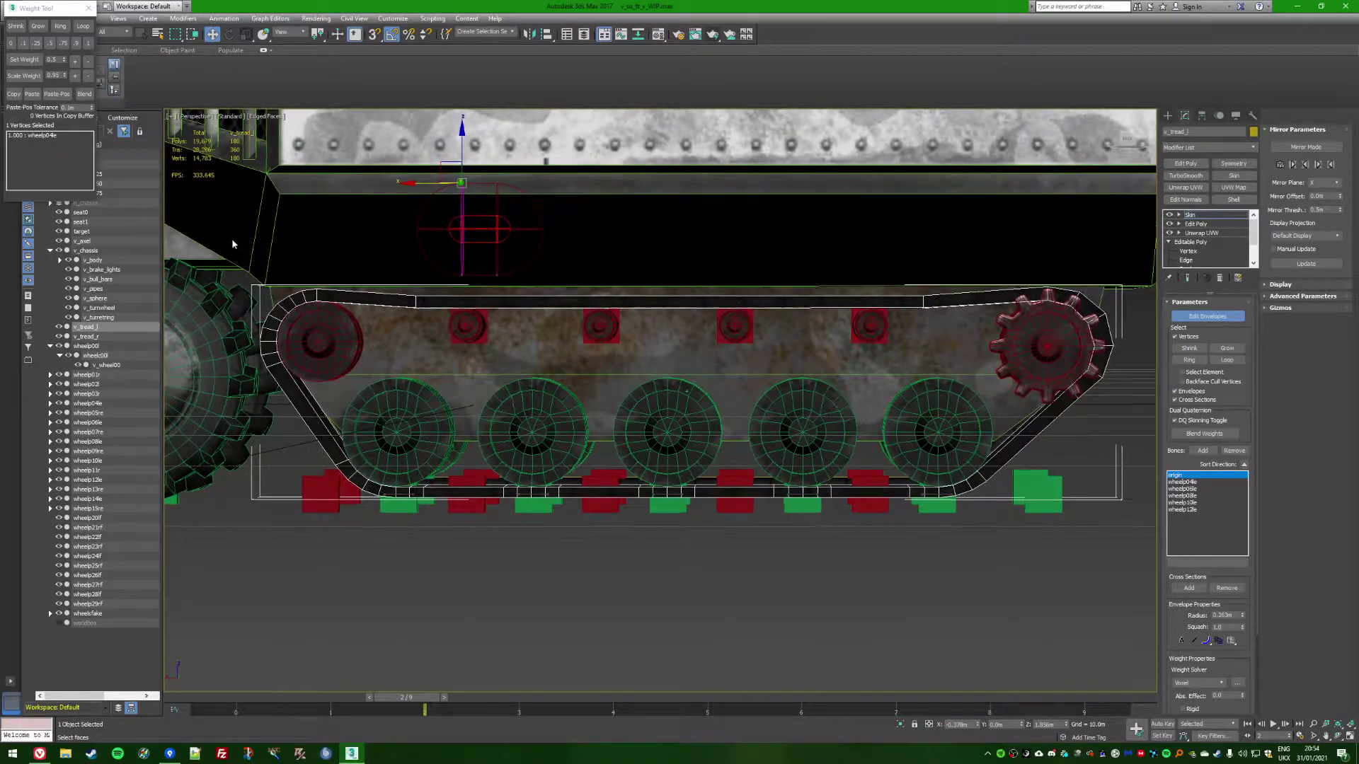
left_click_drag(739, 402, 1119, 421)
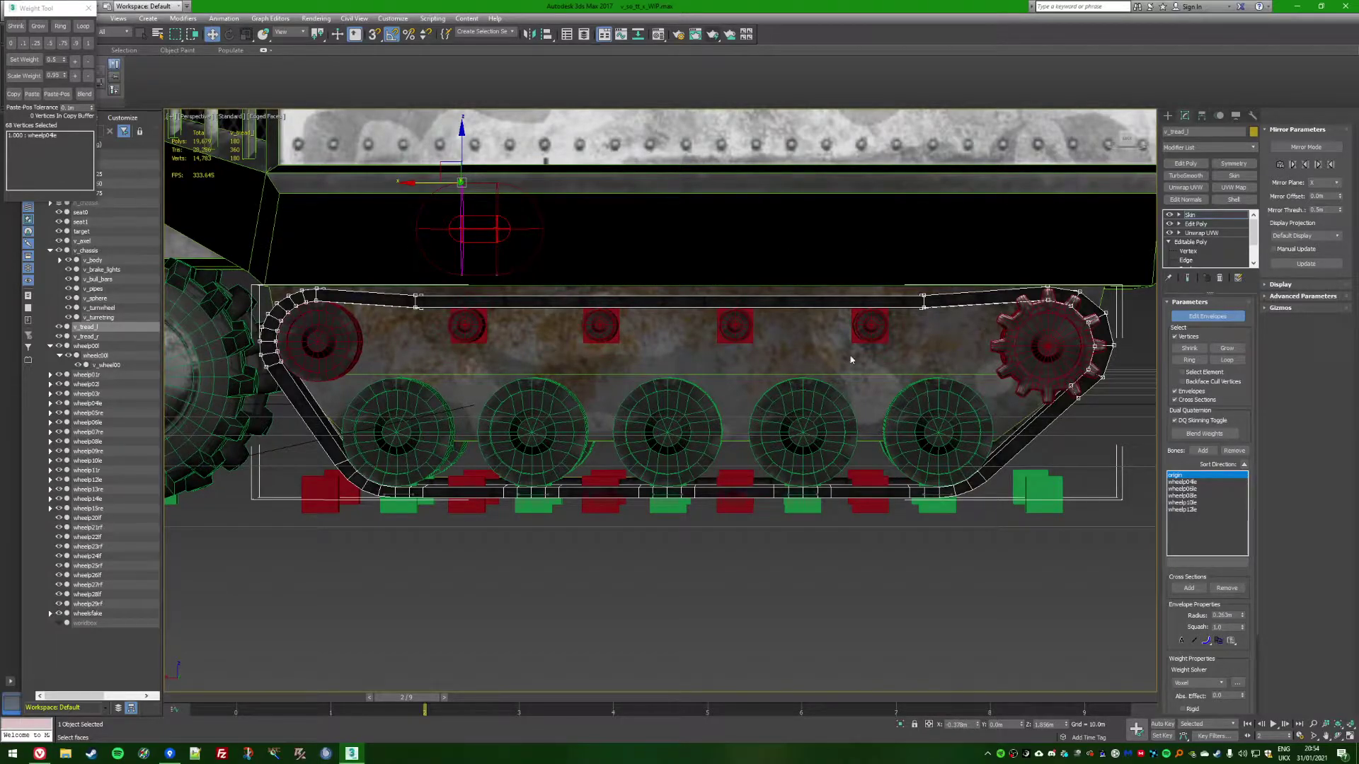
left_click(87, 43)
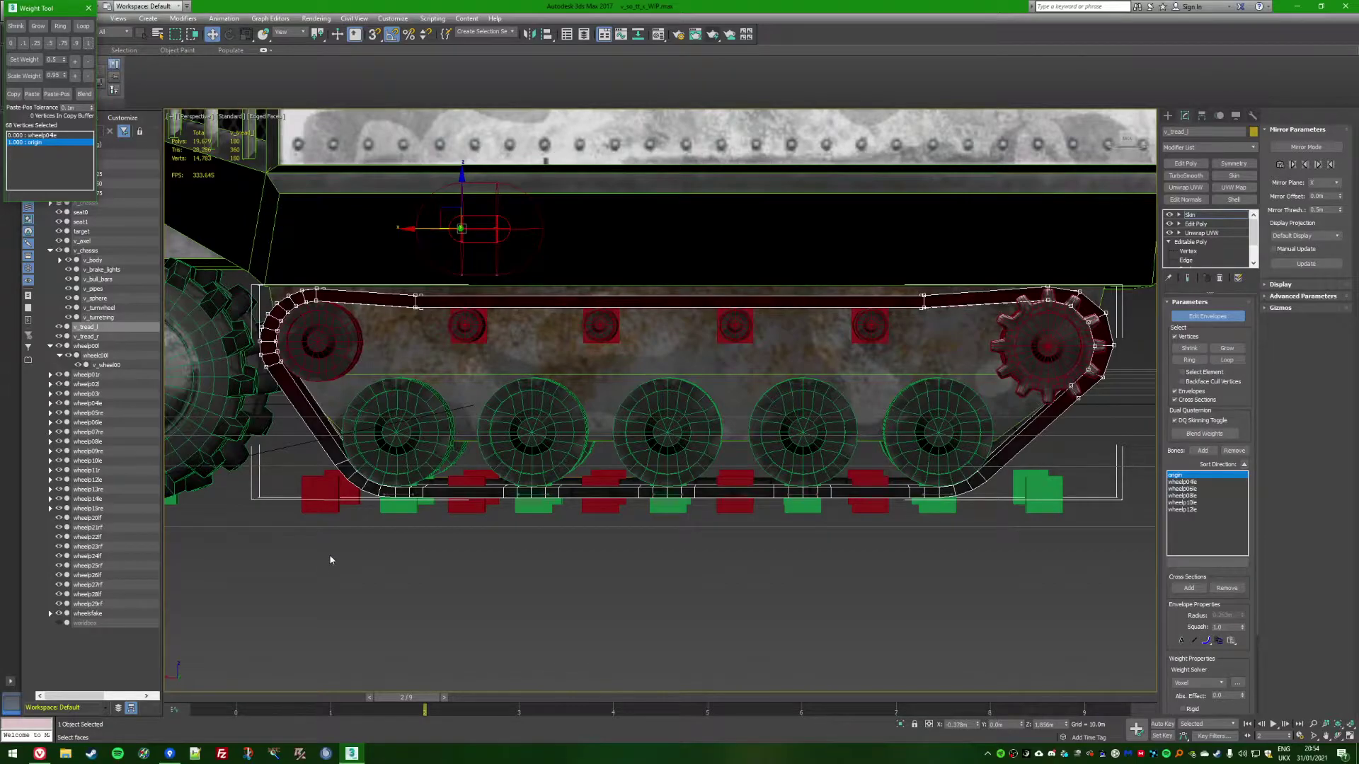
left_click_drag(400, 699, 433, 699)
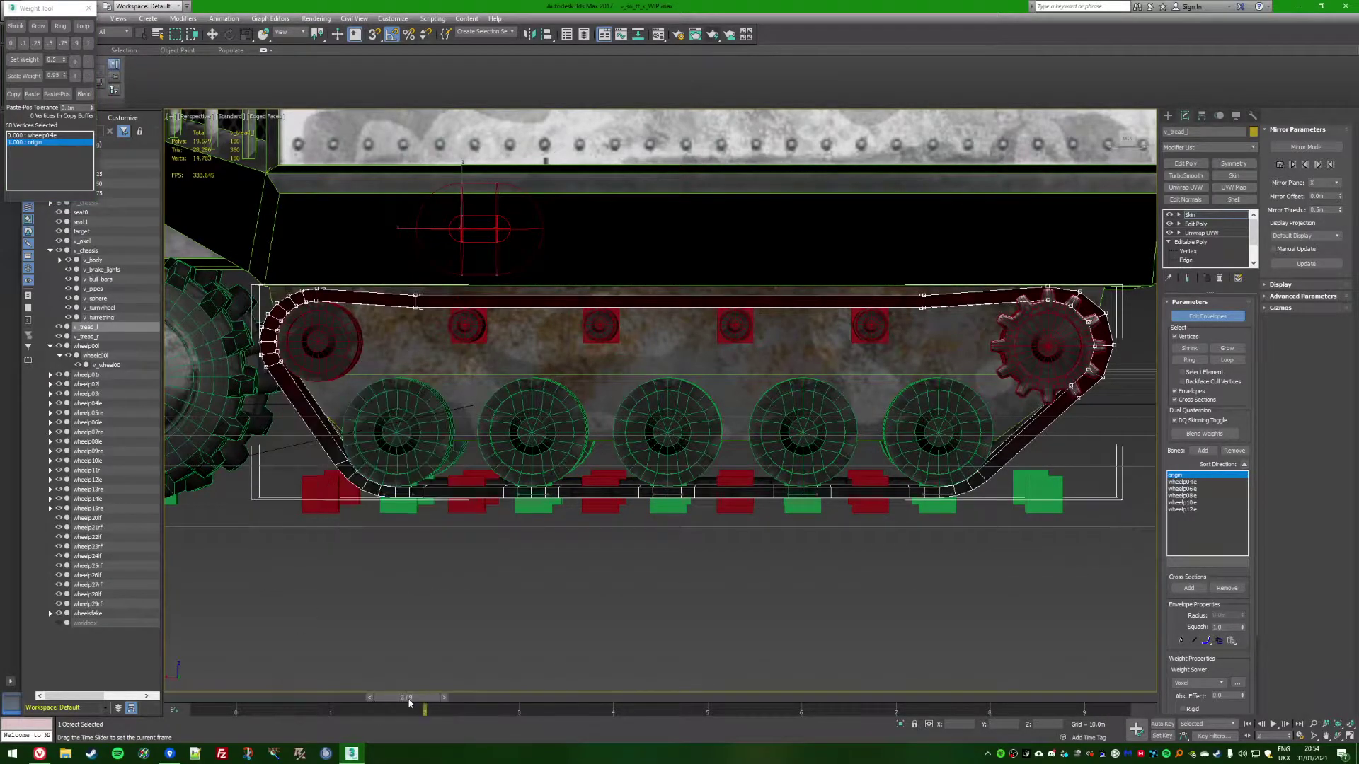
Clear the vertex selection and move the animation to frame 3 to check how the tread deforms around the frontmost road wheel
key("w")
scroll(499, 688, "up", 5)
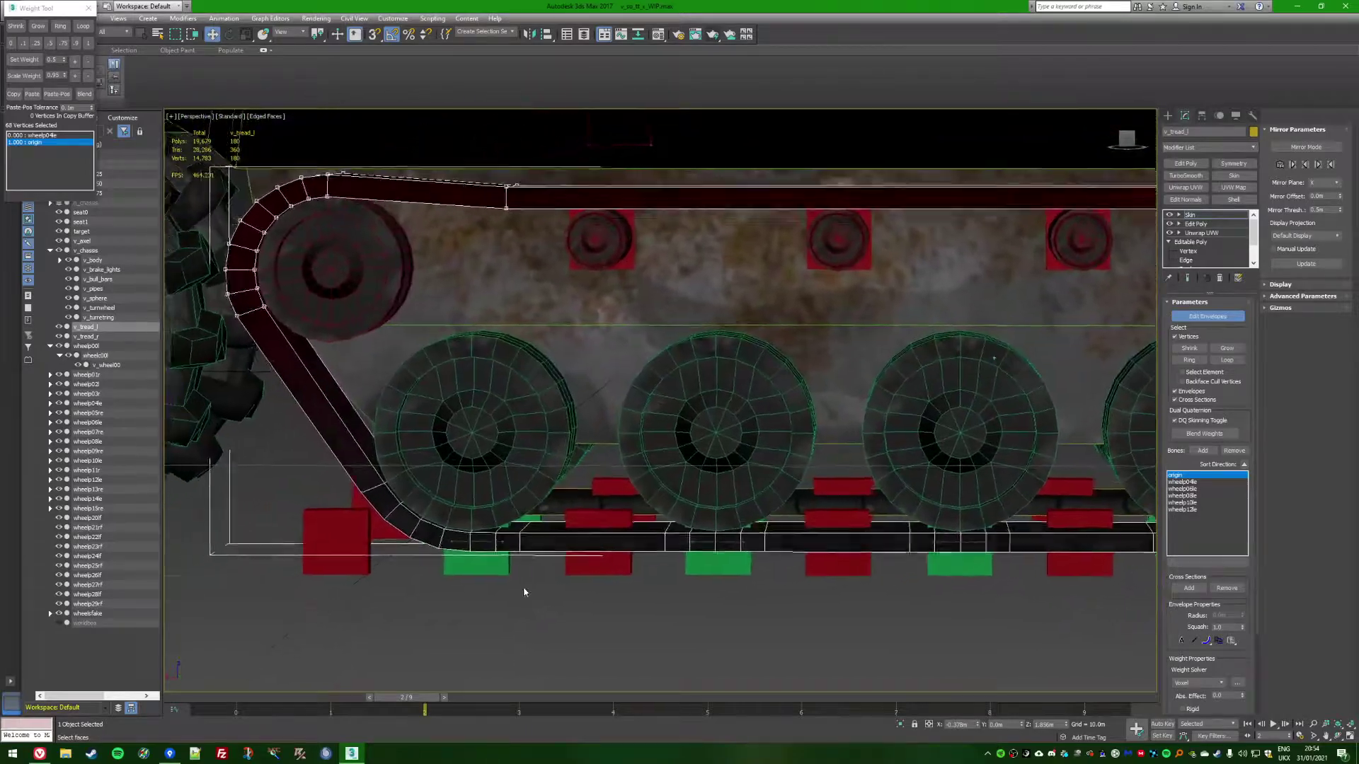
middle_click_drag(496, 526, 543, 519, "alt")
left_click(500, 567)
scroll(537, 454, "up", 2)
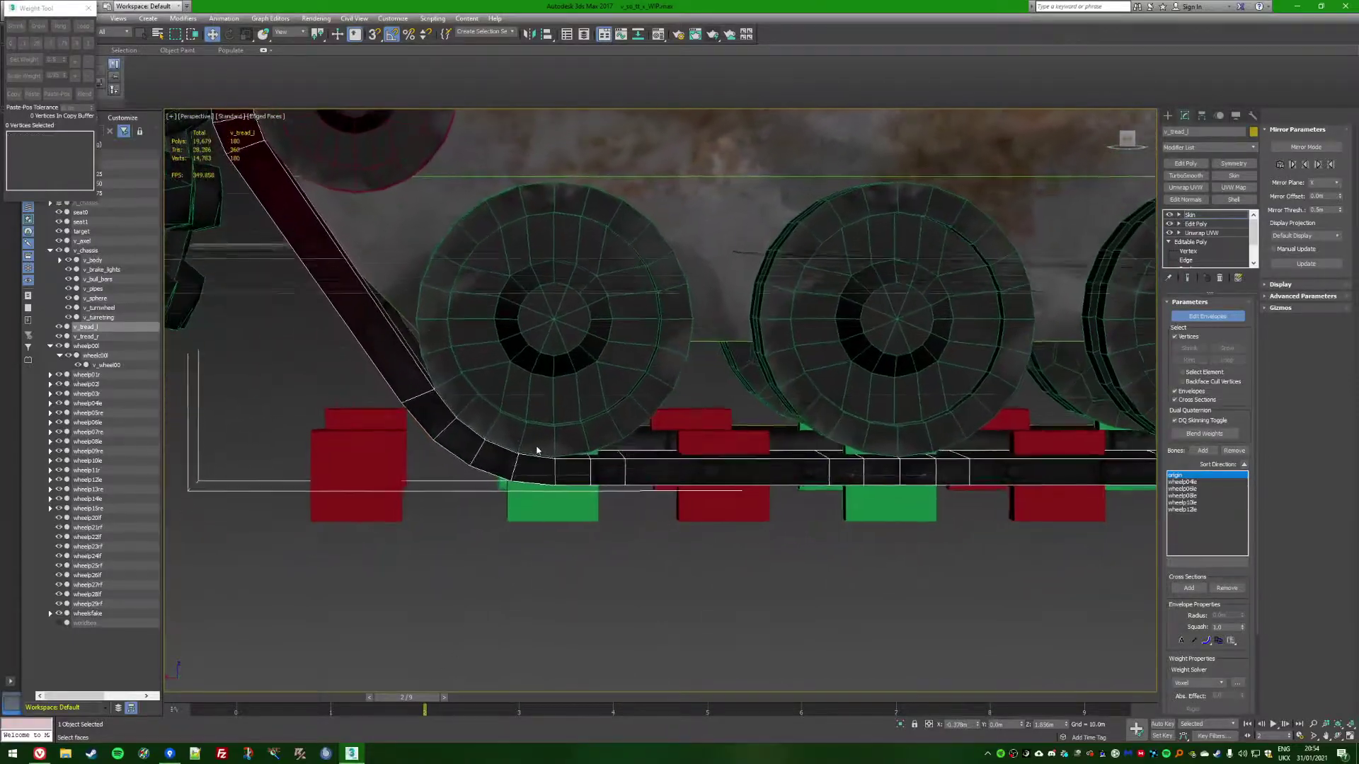
middle_click_drag(551, 448, 590, 467, "alt")
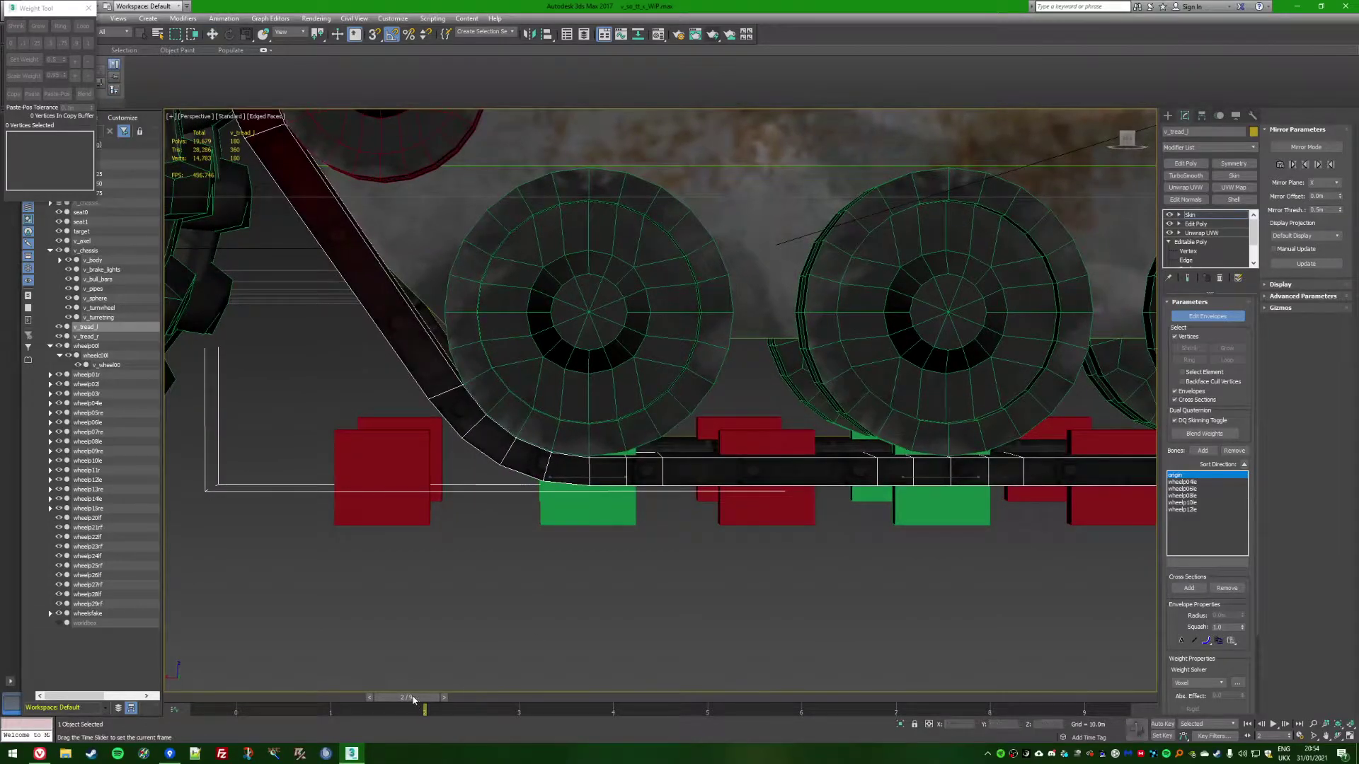
left_click_drag(413, 696, 493, 703)
Select the four vertices atop the tread's front slope, just below the front end wheel, and weight them 0.05 to wheelp04le
middle_click_drag(508, 607, 319, 162, "alt")
left_click_drag(319, 158, 398, 211)
middle_click_drag(359, 162, 340, 182, "alt")
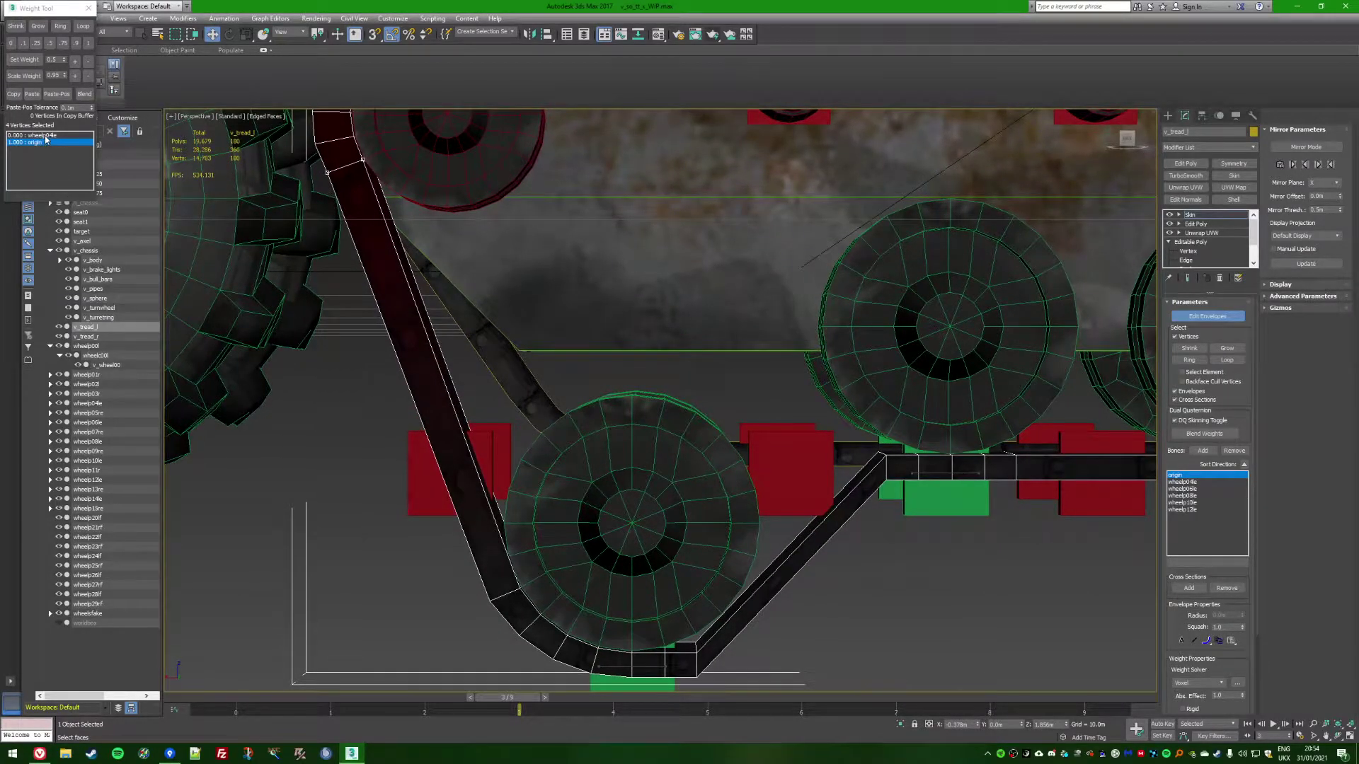
left_click(43, 135)
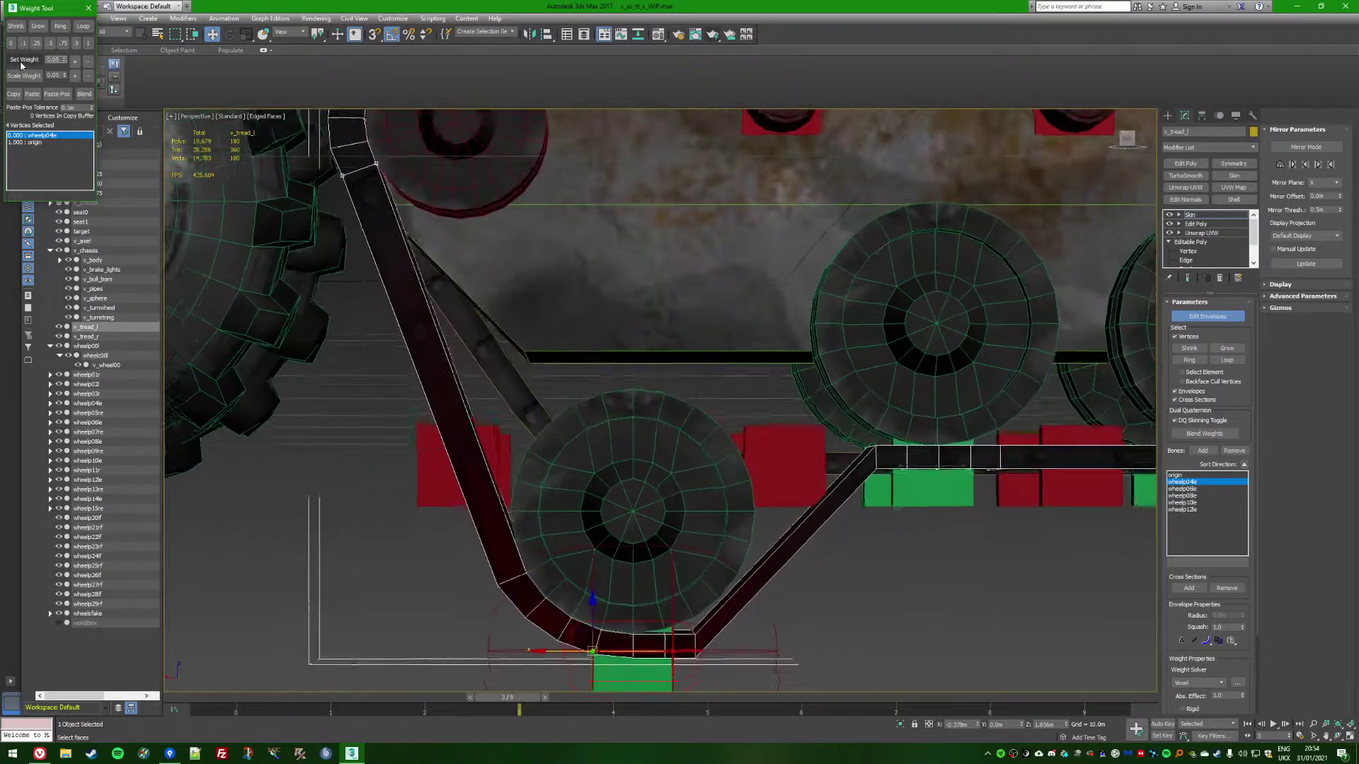
left_click(24, 60)
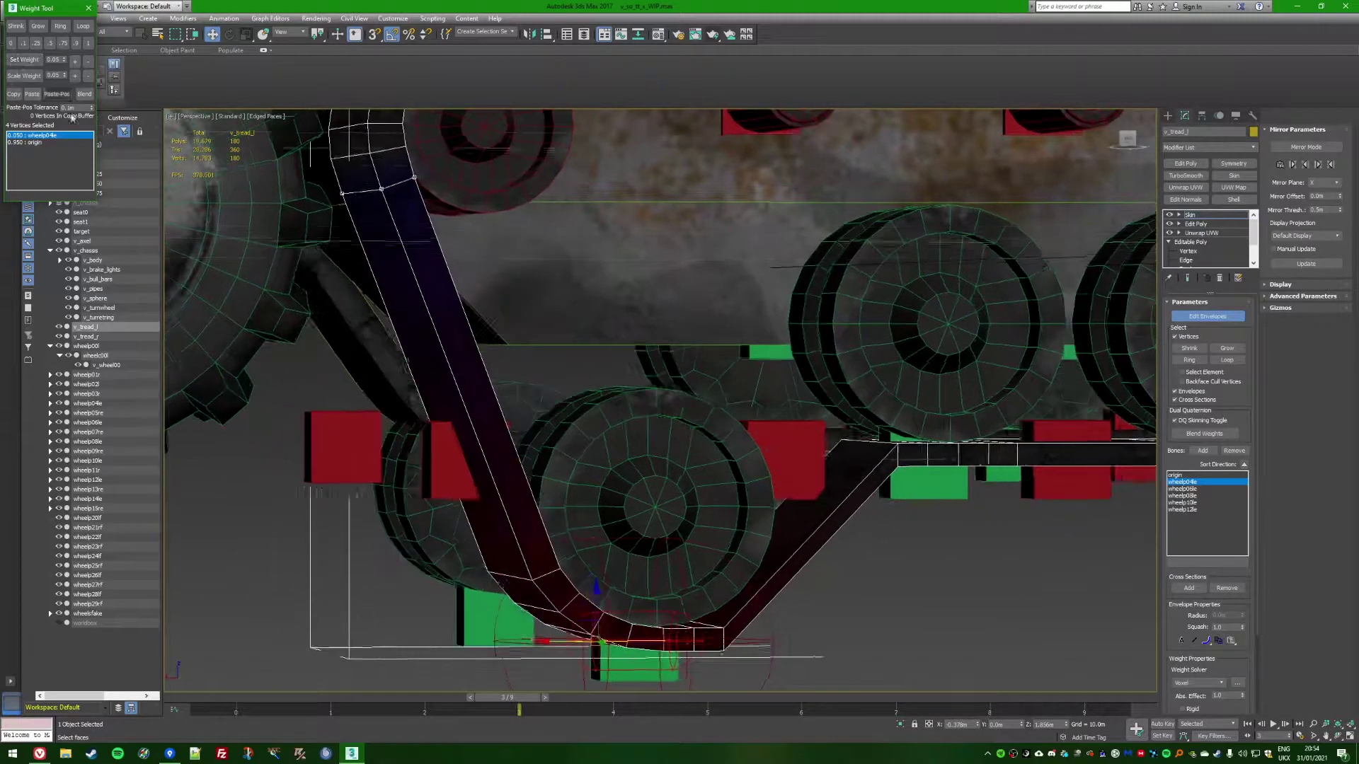
Inspect the reweighted front slope of the tread and return the animation to frame 2
middle_click_drag(452, 233, 381, 187, "alt")
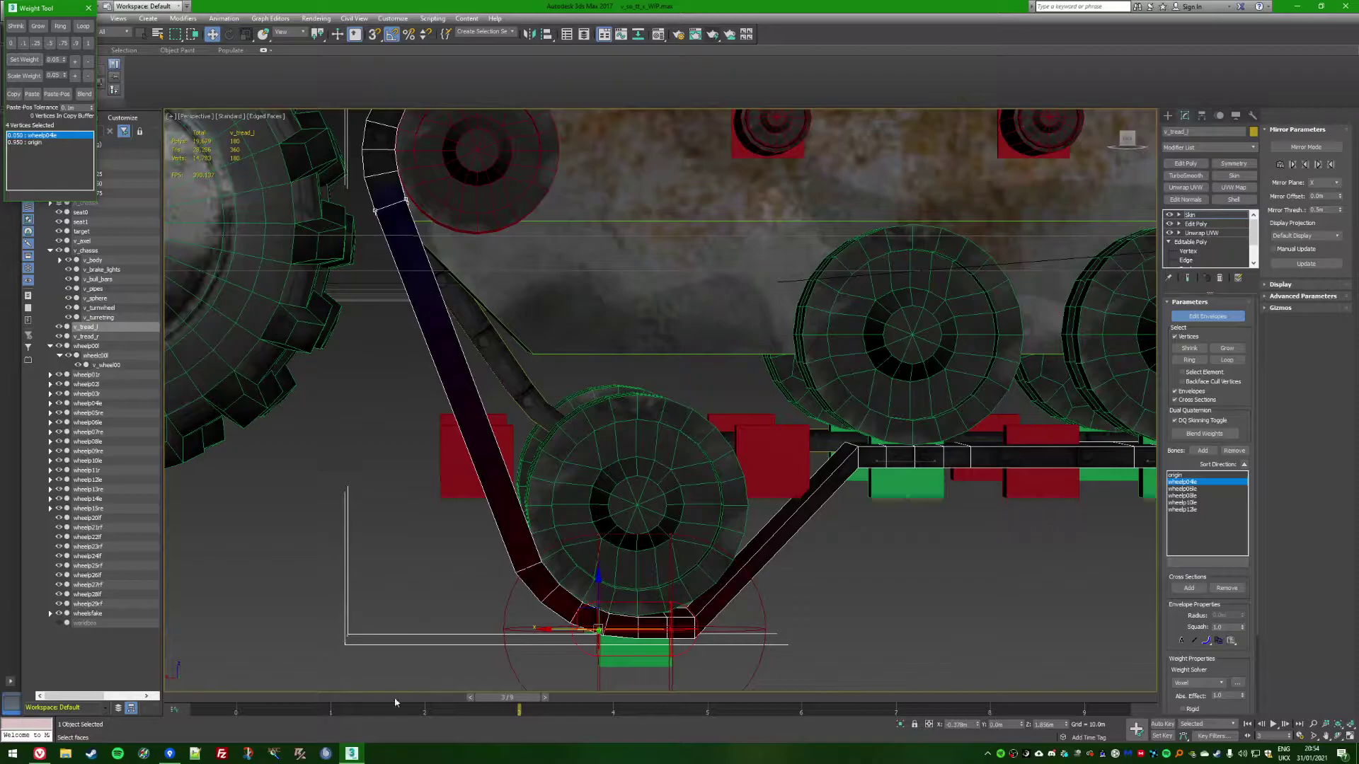
left_click_drag(493, 699, 438, 658)
key("w")
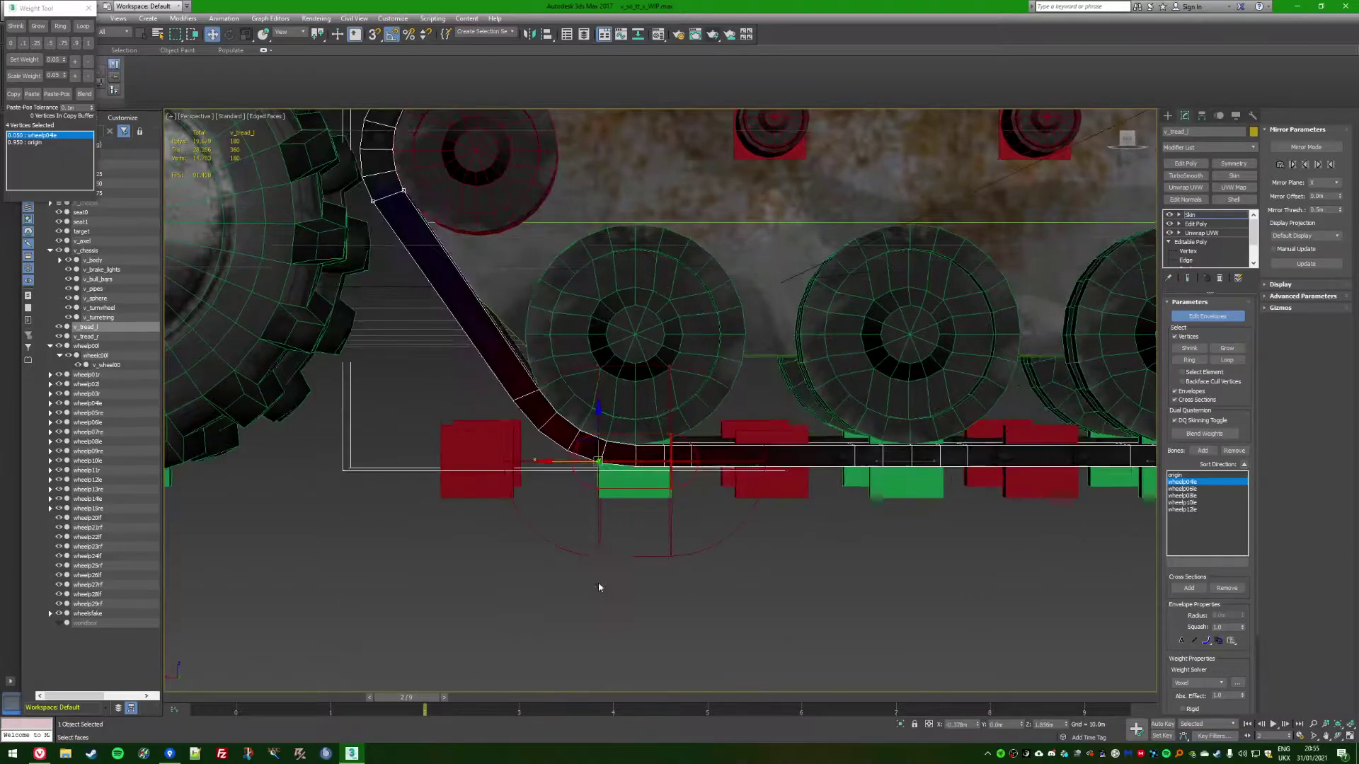
Move the animation to frame 3, clear the vertex selection and examine the tread beneath the frontmost road wheel
scroll(598, 587, "up", 3)
middle_click_drag(736, 591, 870, 451, "alt")
left_click_drag(407, 698, 469, 705)
middle_click_drag(743, 567, 759, 611, "alt")
left_click(762, 613)
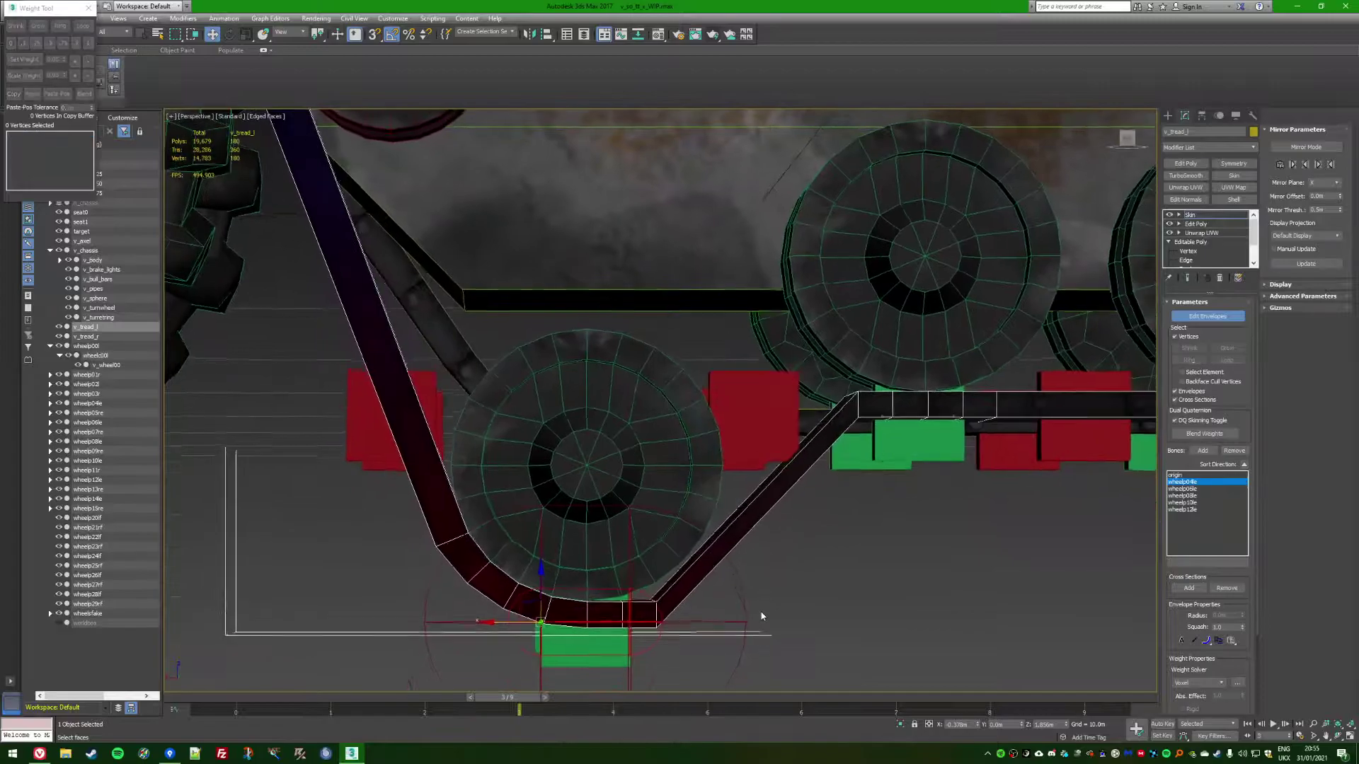
scroll(761, 617, "up", 5)
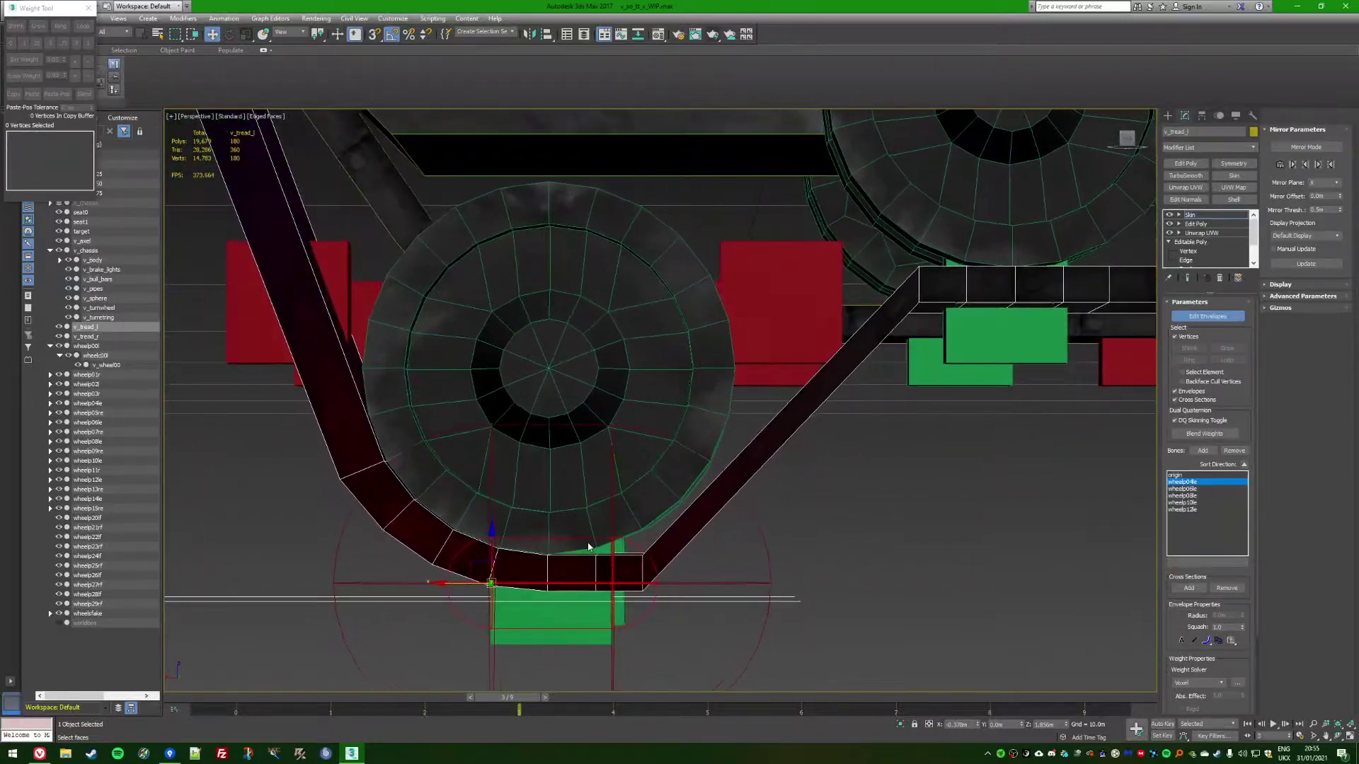
middle_click_drag(588, 547, 590, 540, "alt")
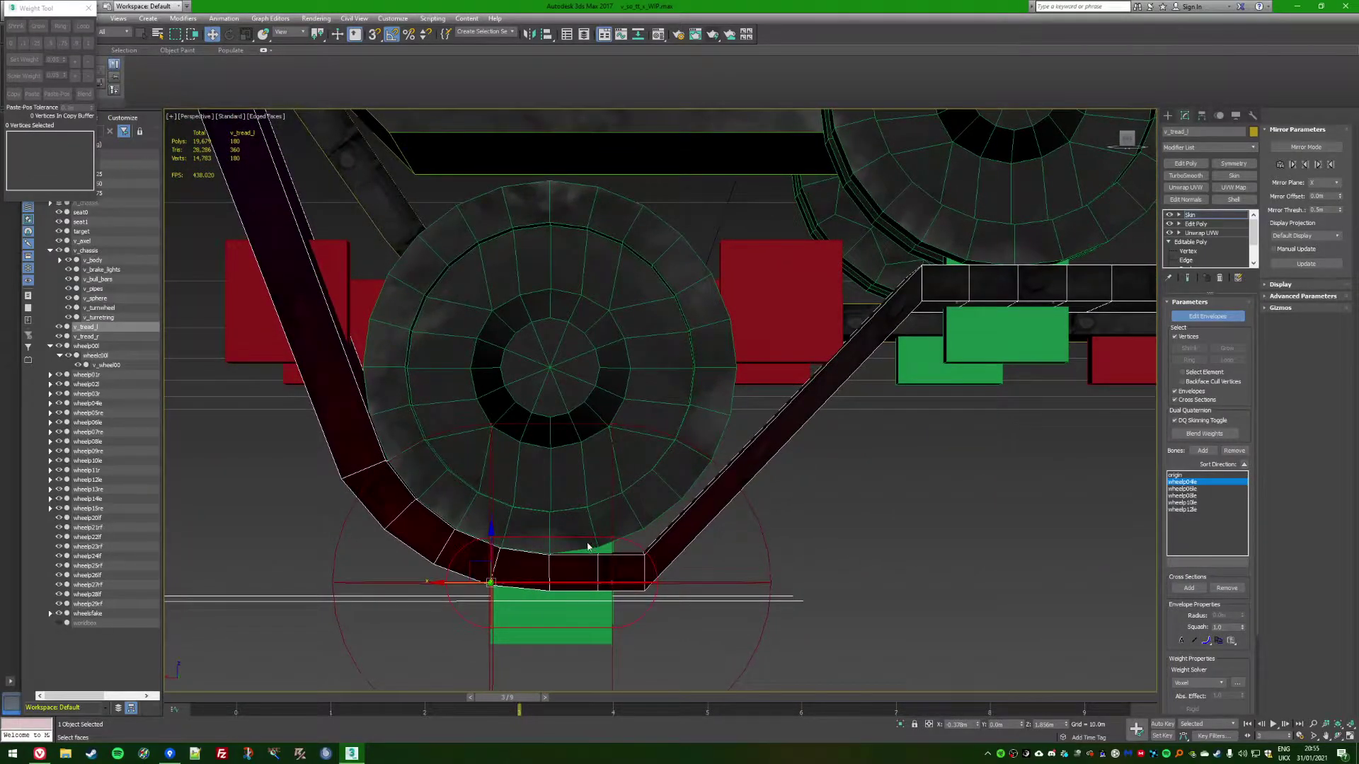
Select the four tread vertices just behind the bottom centre of the frontmost road wheel and weight them 0.1 to wheelp06le
left_click_drag(598, 558, 604, 591)
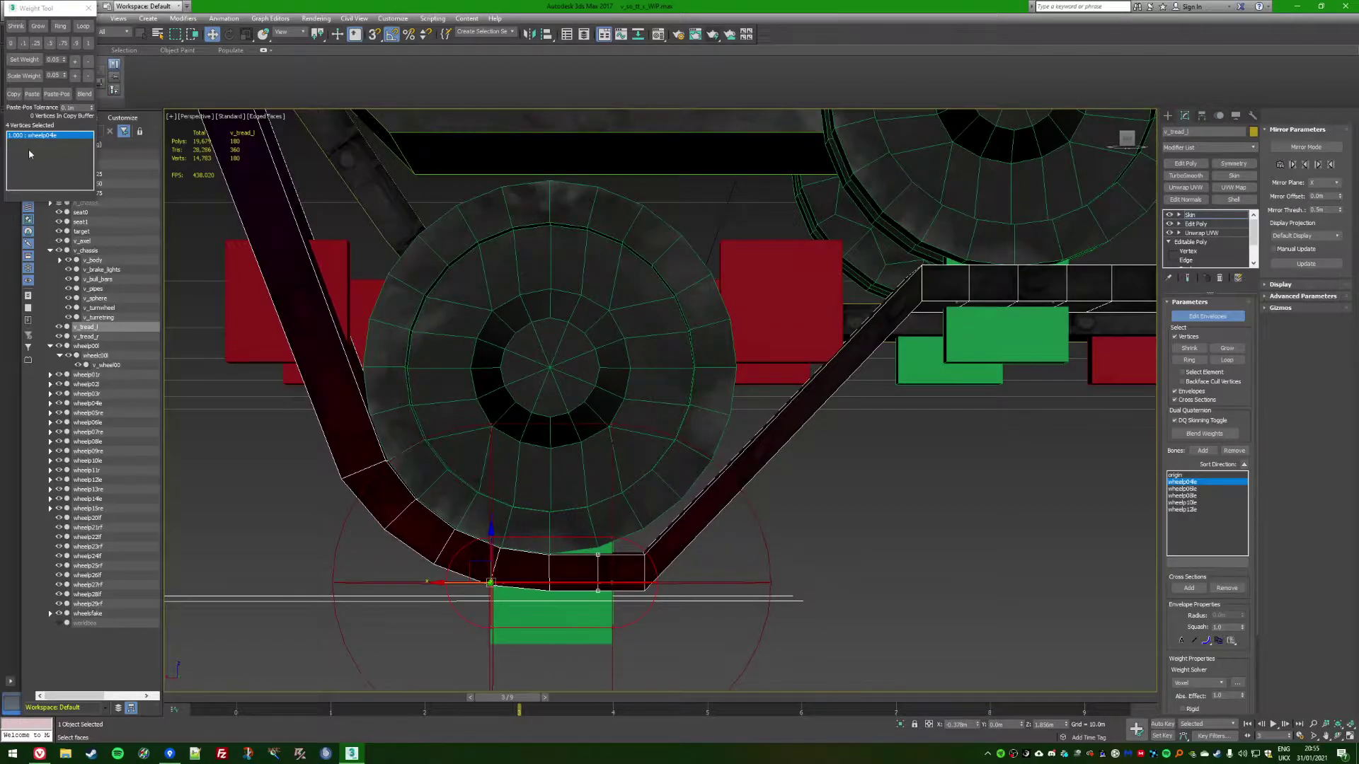
scroll(495, 453, "down", 3)
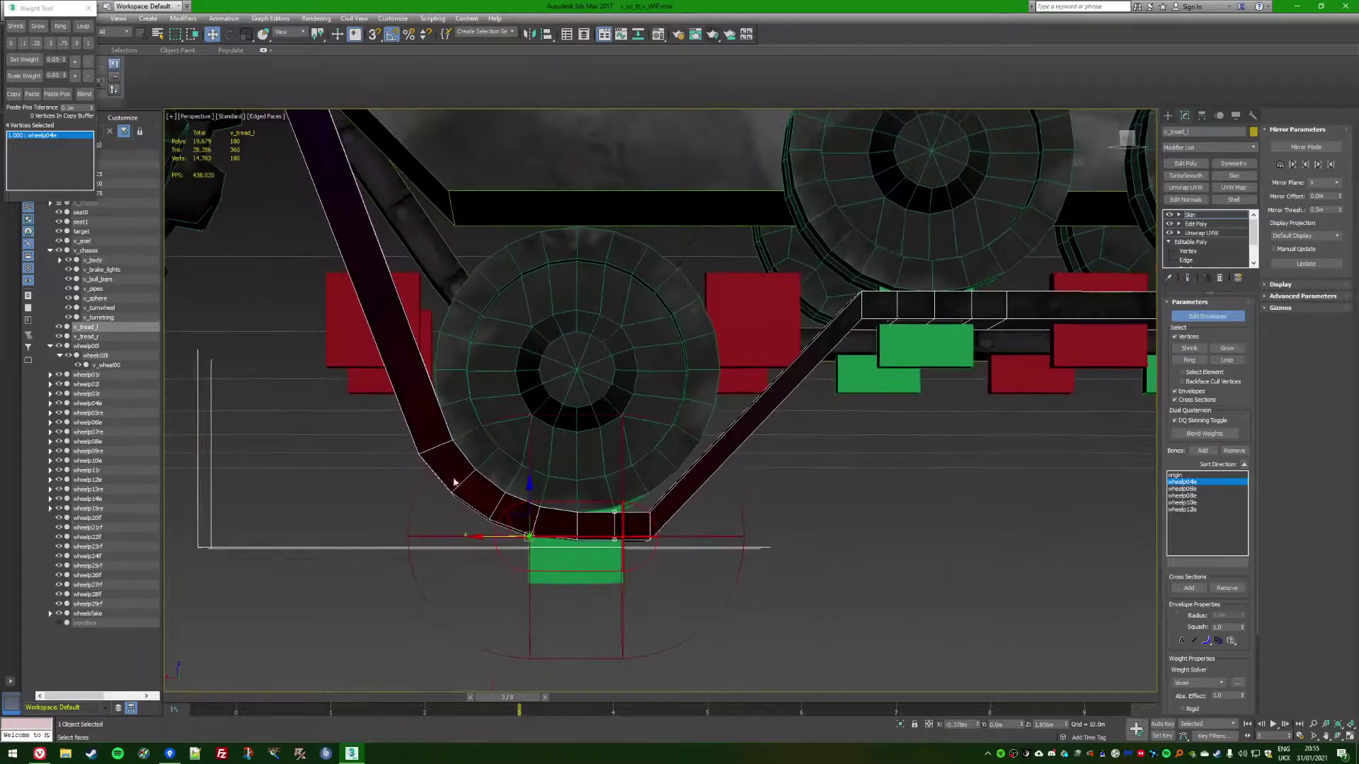
scroll(602, 524, "up", 1)
middle_click_drag(618, 524, 610, 533, "alt")
middle_click_drag(919, 240, 602, 538, "alt")
scroll(991, 499, "up", 2)
left_click(1196, 490)
scroll(643, 614, "up", 1)
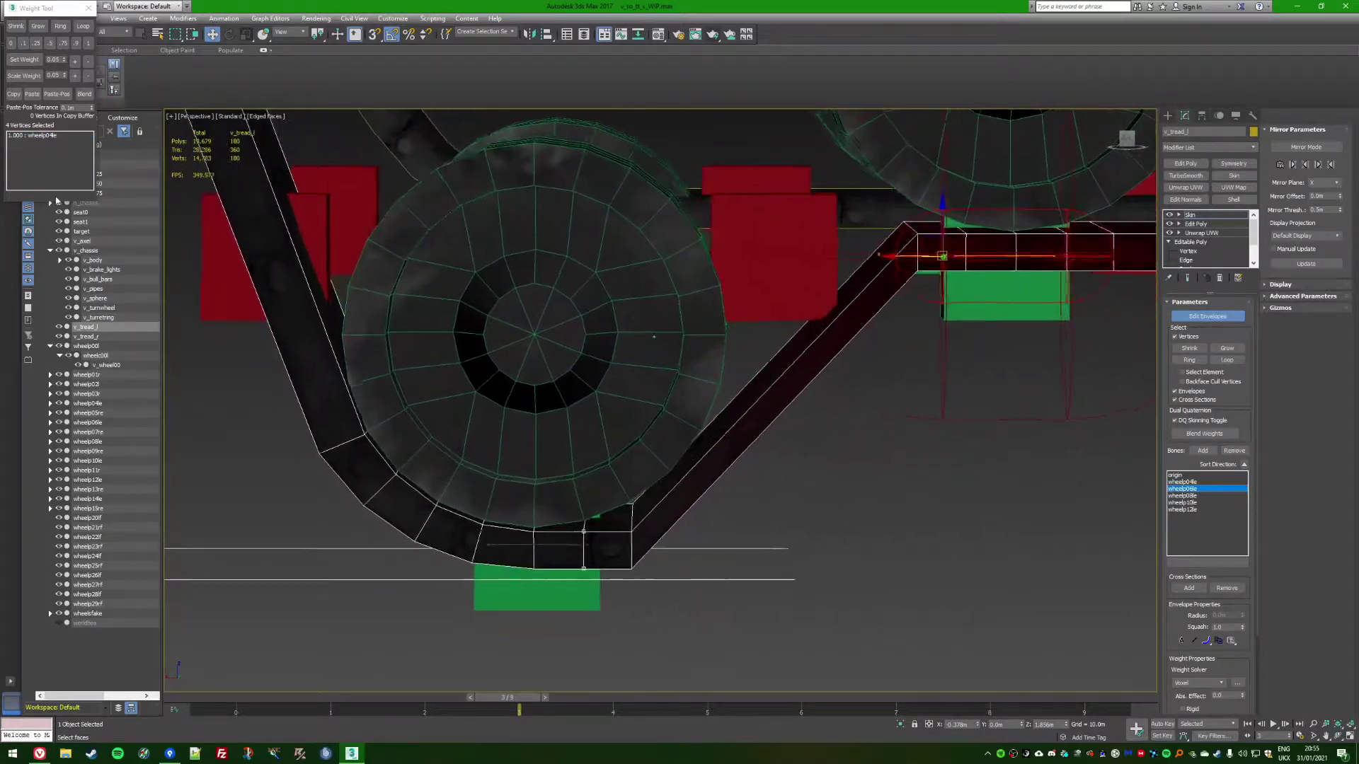
left_click(23, 44)
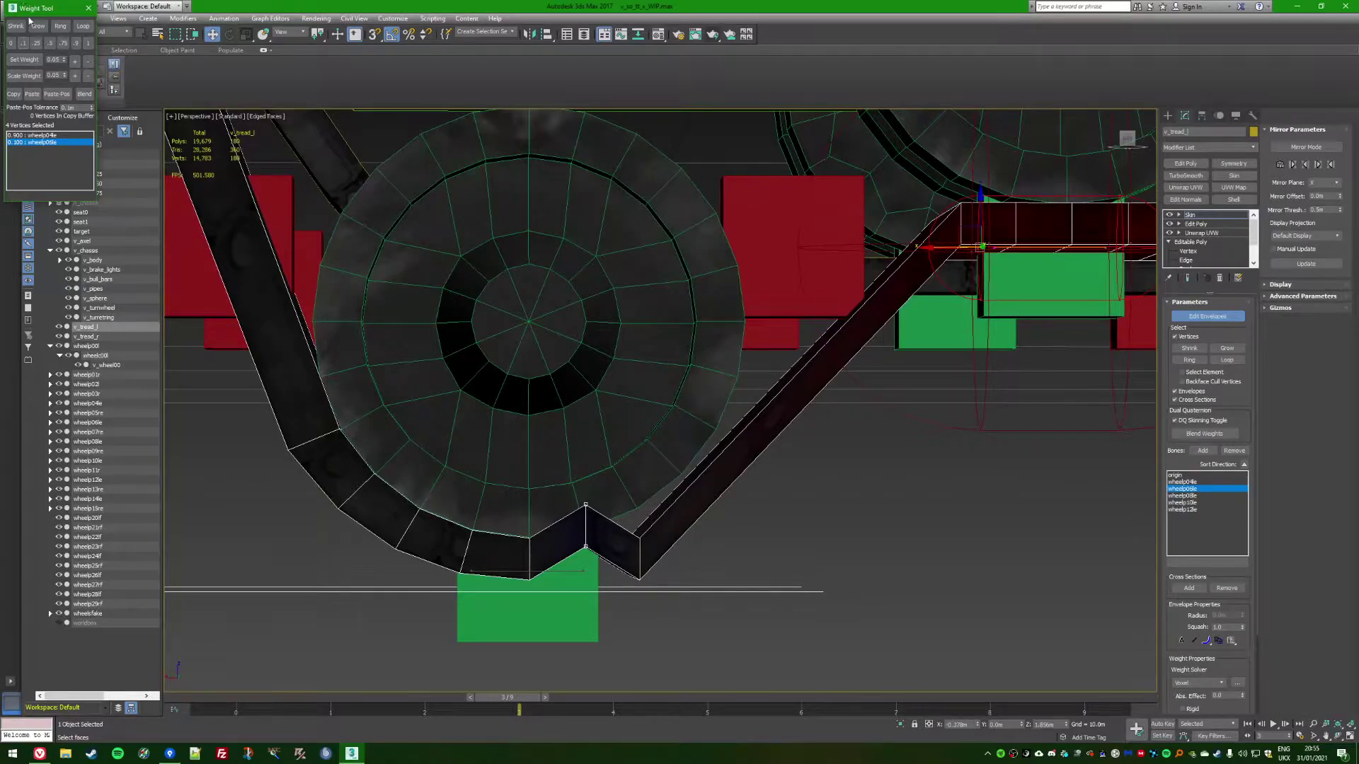
Reduce the selected vertices' wheelp06le weight through 0.05 and 0.03 to 0.02 so the tread underside follows the wheel
left_click(24, 60)
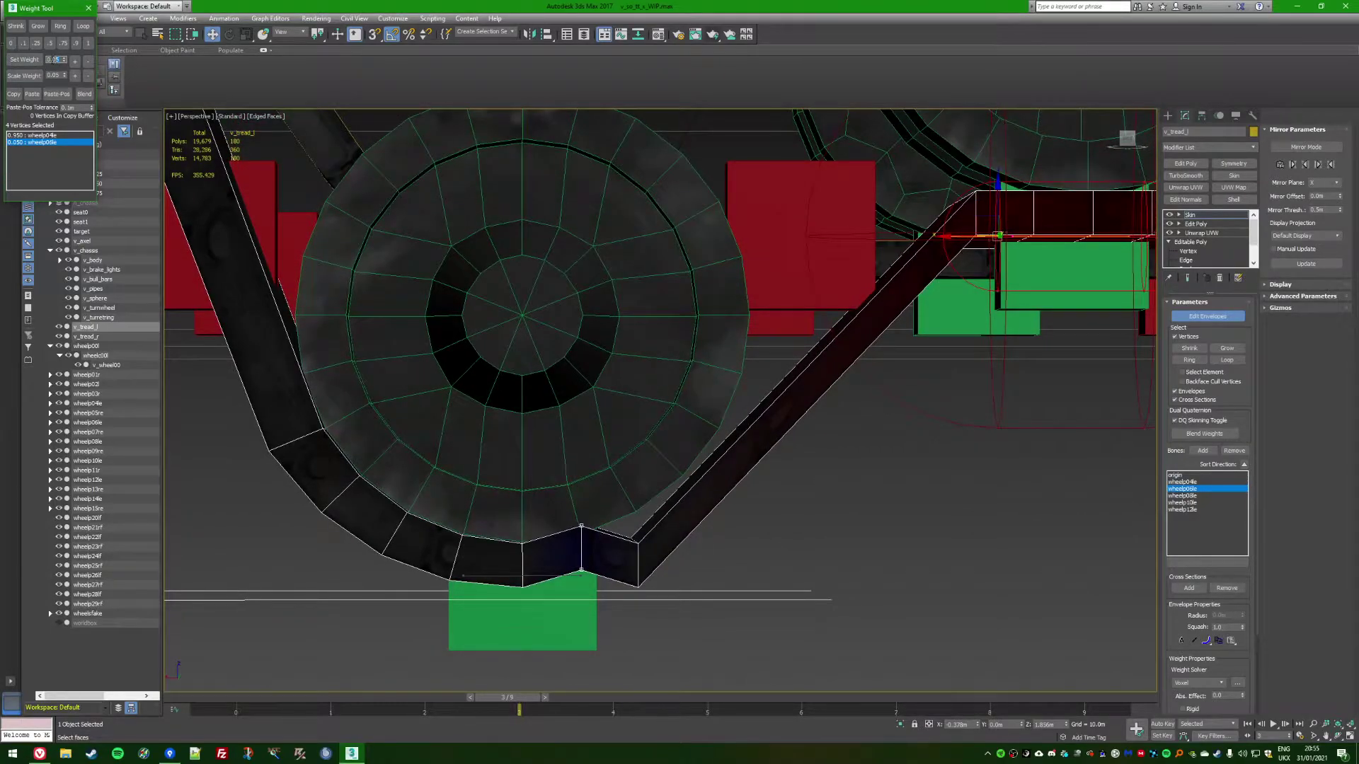
left_click_drag(51, 61, 30, 91)
type("0.03")
left_click(26, 63)
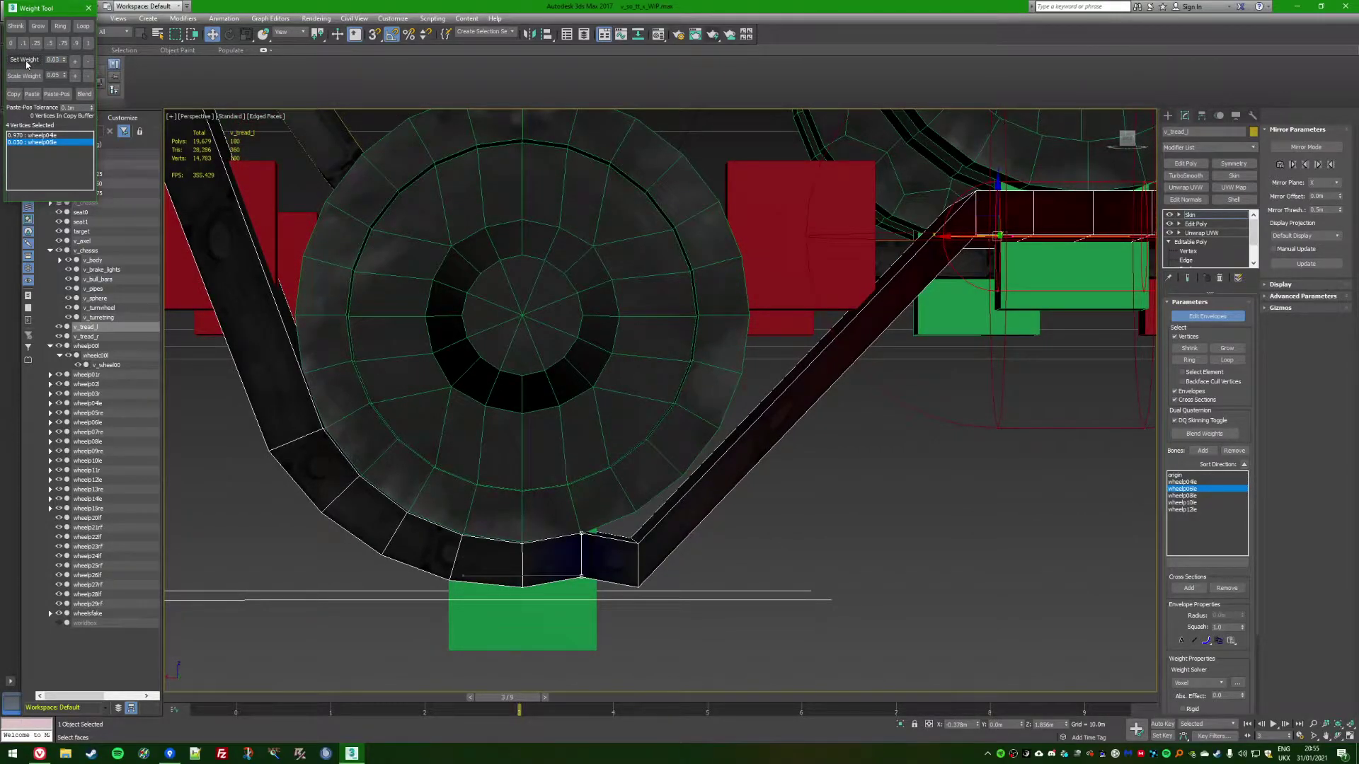
middle_click_drag(396, 305, 343, 300, "alt")
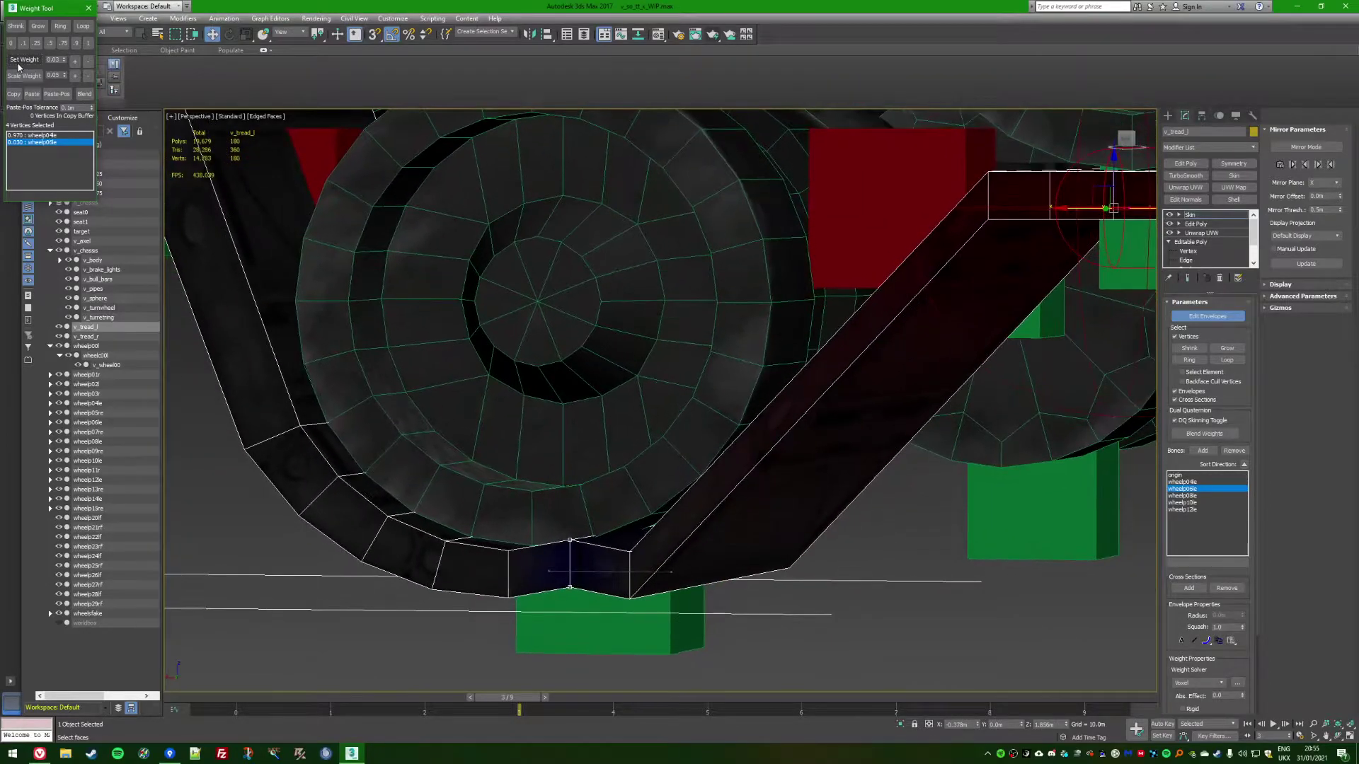
left_click(19, 67)
left_click(24, 60)
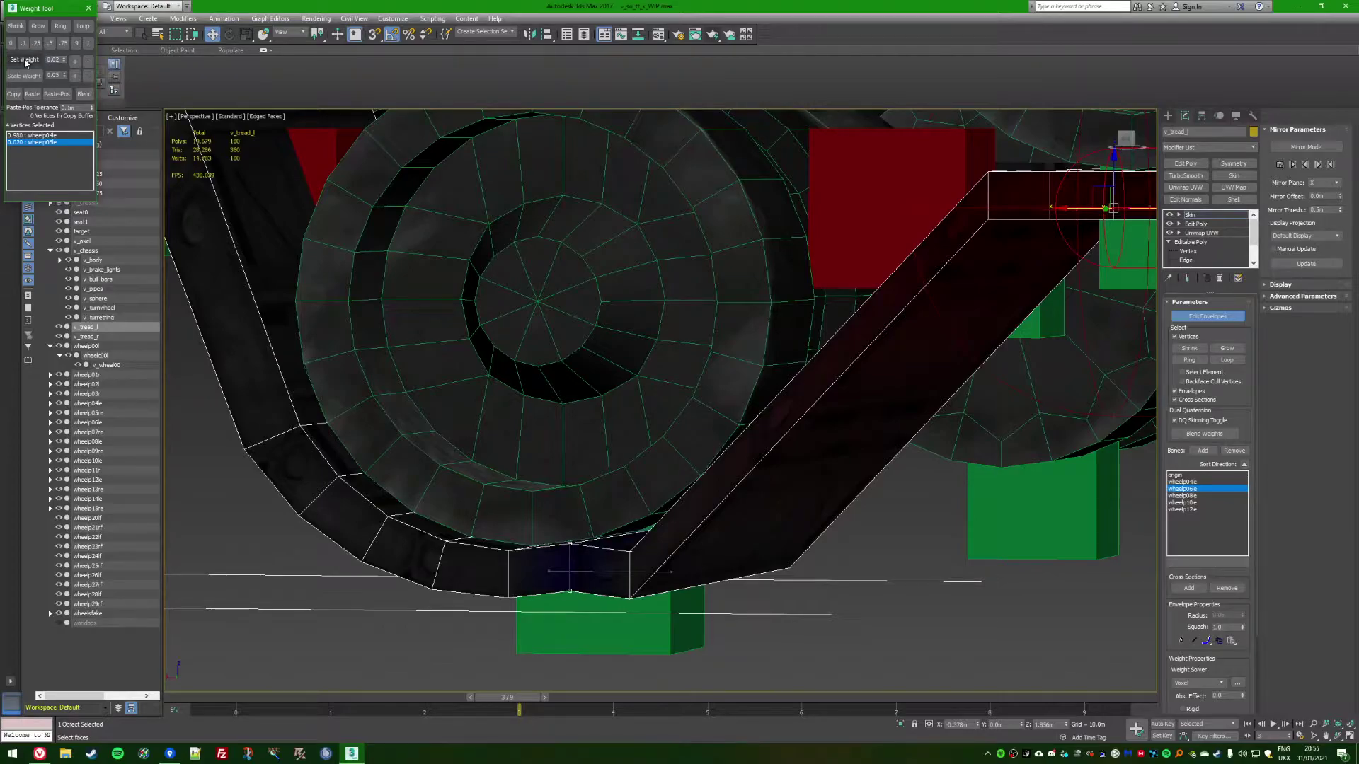
Select the four vertices at the rear corner beneath the frontmost road wheel and weight them to wheelp06le, trying 0.1 and settling on 0.09
middle_click_drag(446, 414, 498, 423, "alt")
scroll(493, 429, "down", 2)
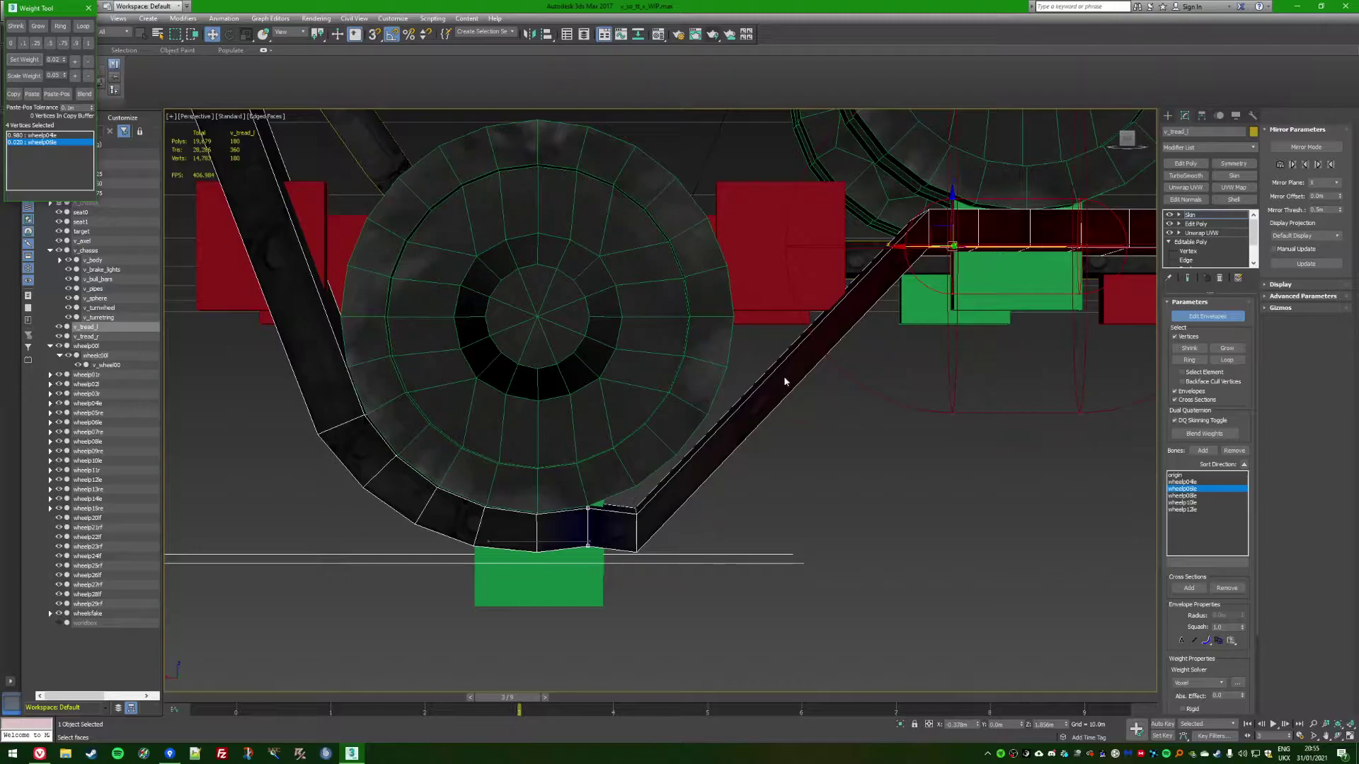
middle_click_drag(783, 381, 604, 498, "alt")
scroll(579, 514, "up", 3)
left_click_drag(572, 494, 593, 569)
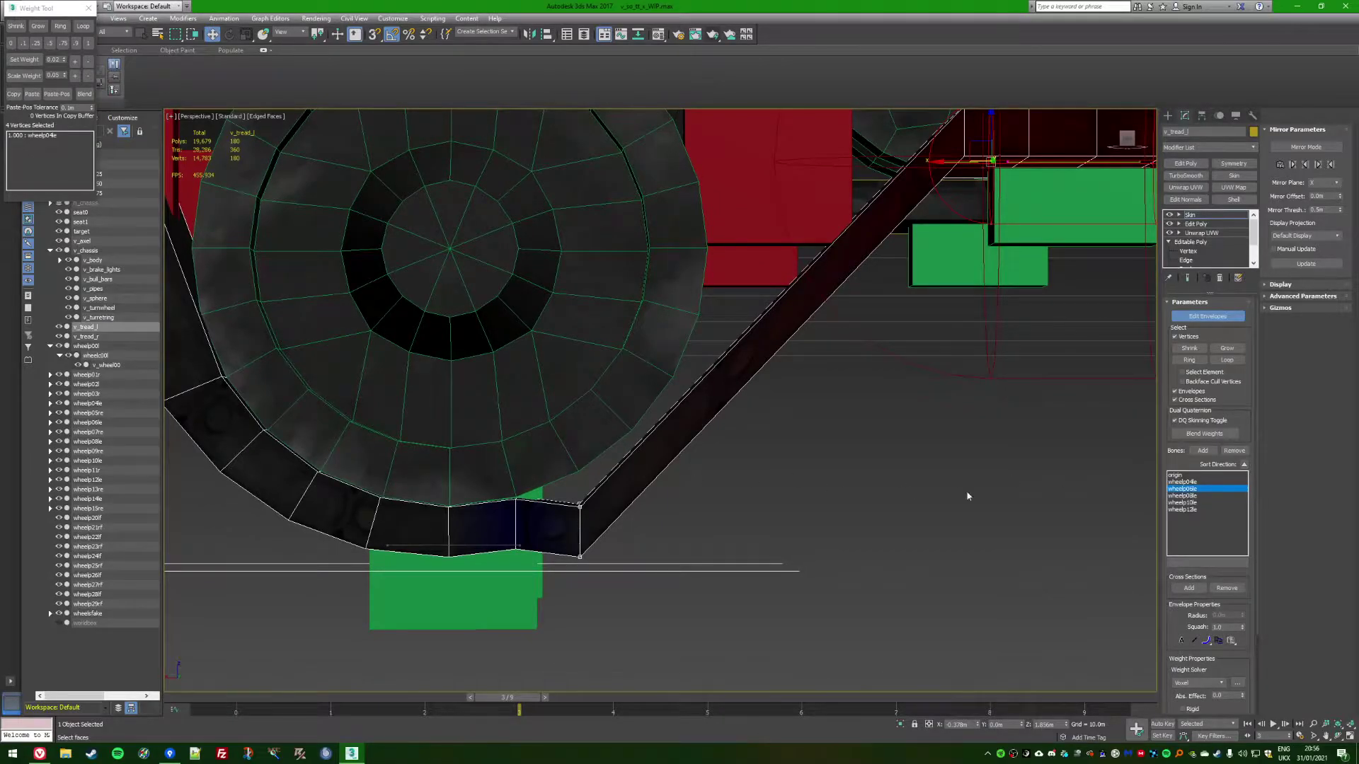
left_click_drag(42, 7, 1107, 402)
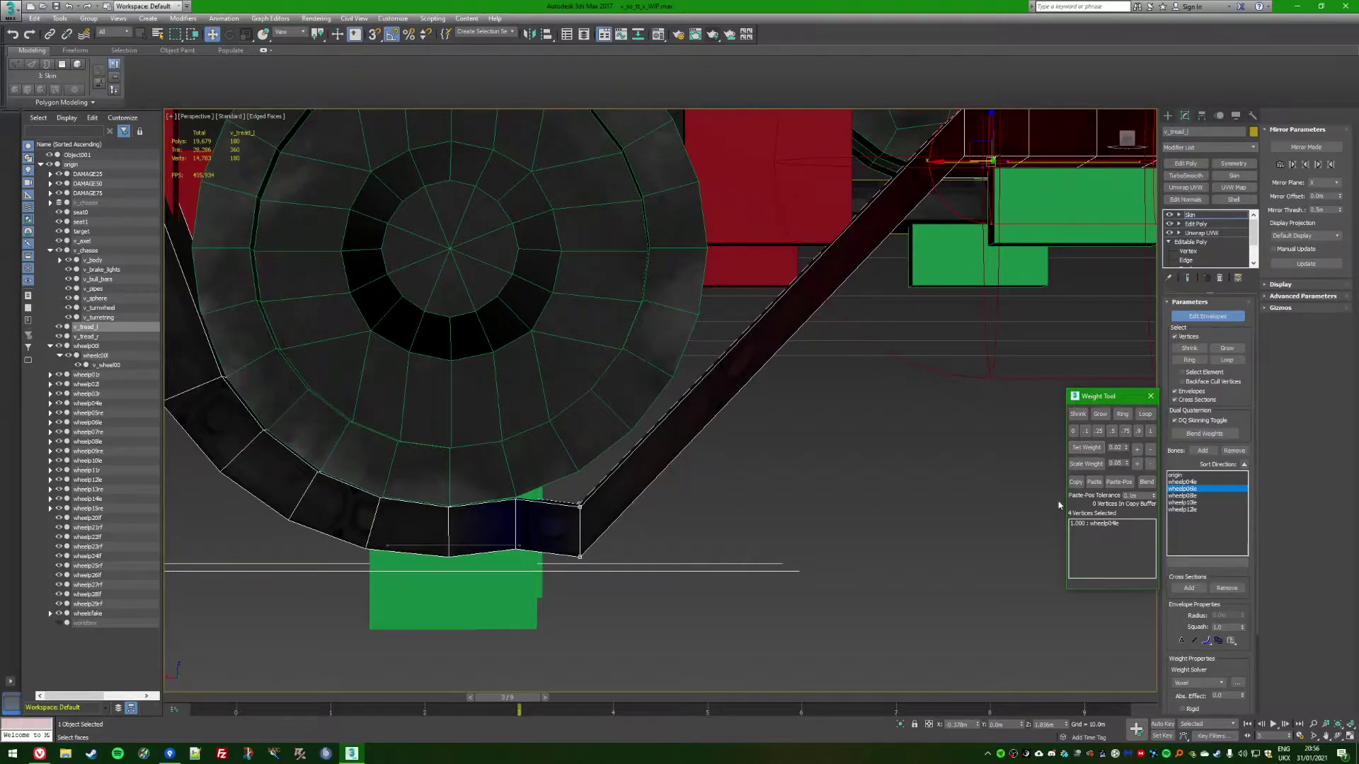
left_click(1085, 431)
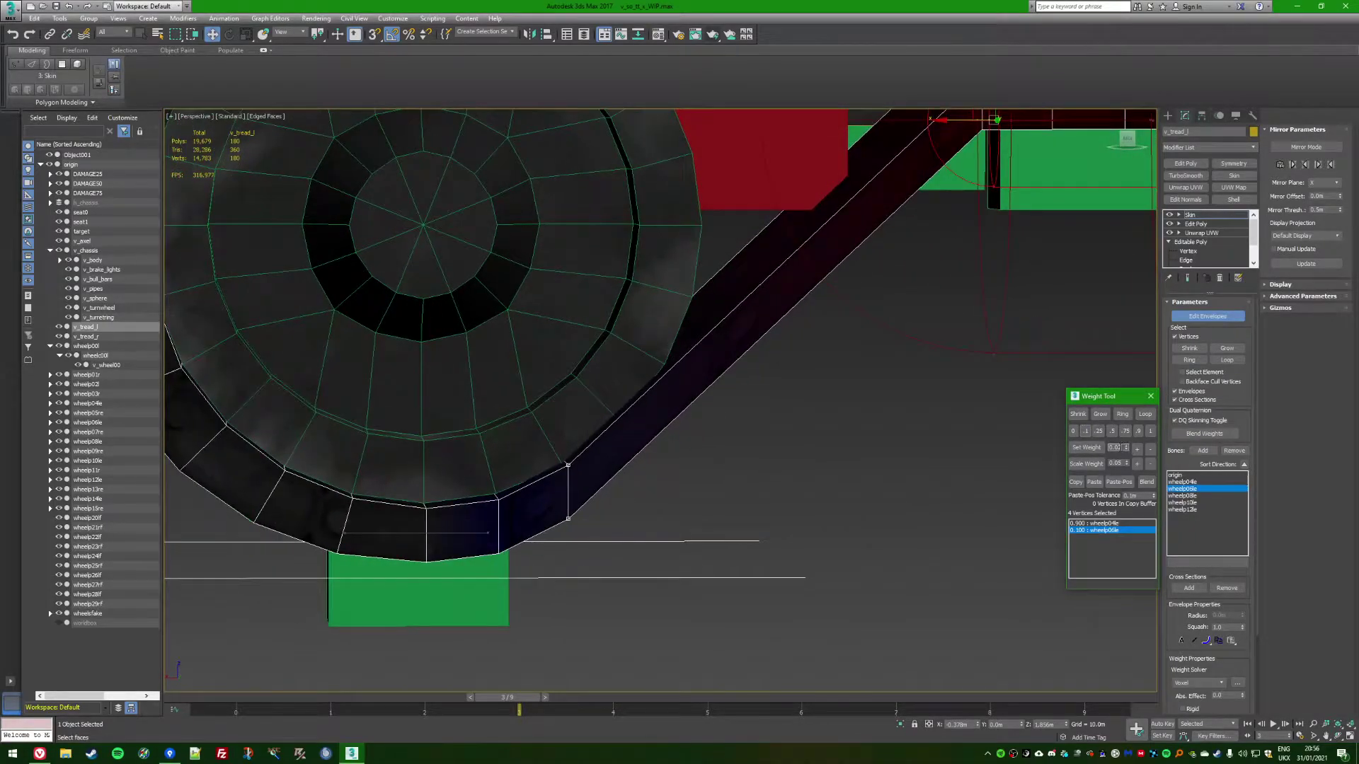
type("9")
left_click(1086, 448)
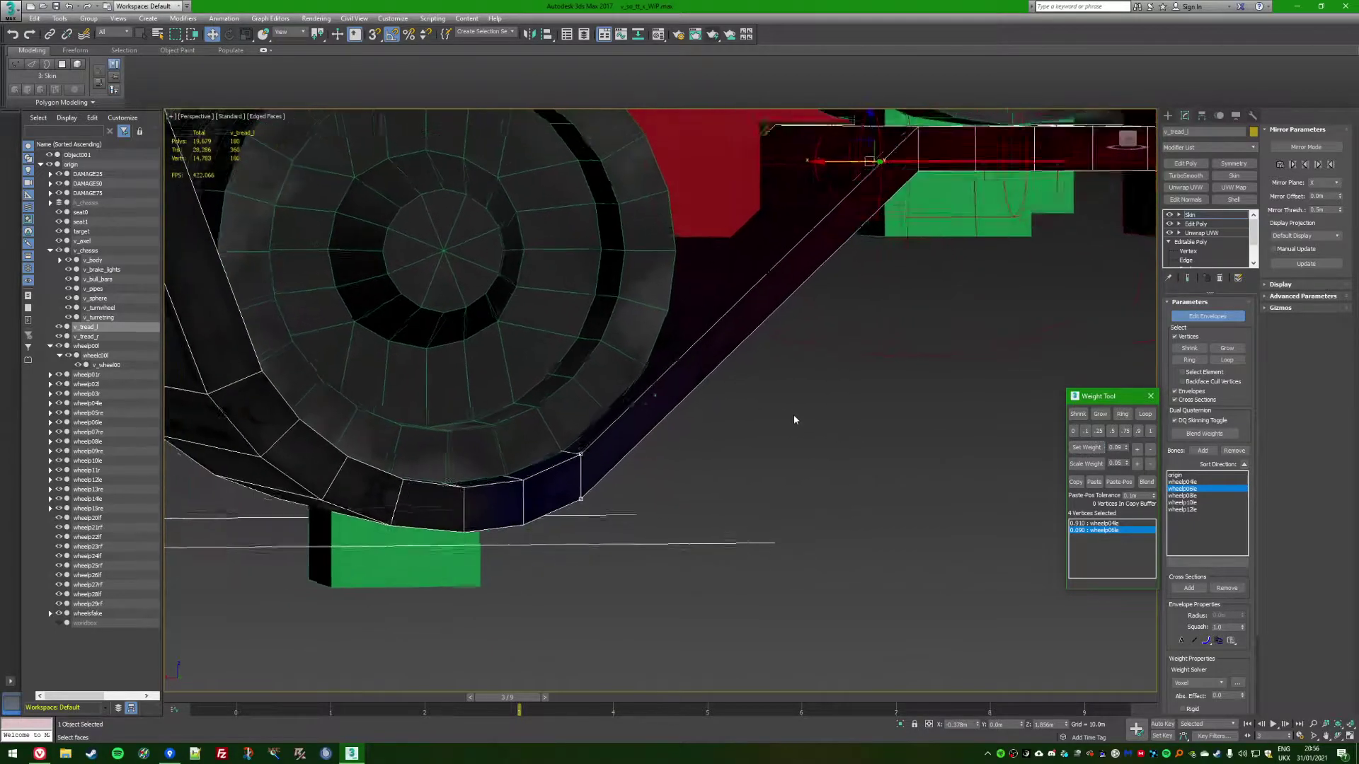
Check the reweighted vertices, then weight the four vertices at the front corner beneath the second road wheel 0.09 to wheelp04le
middle_click_drag(675, 426, 398, 588, "alt")
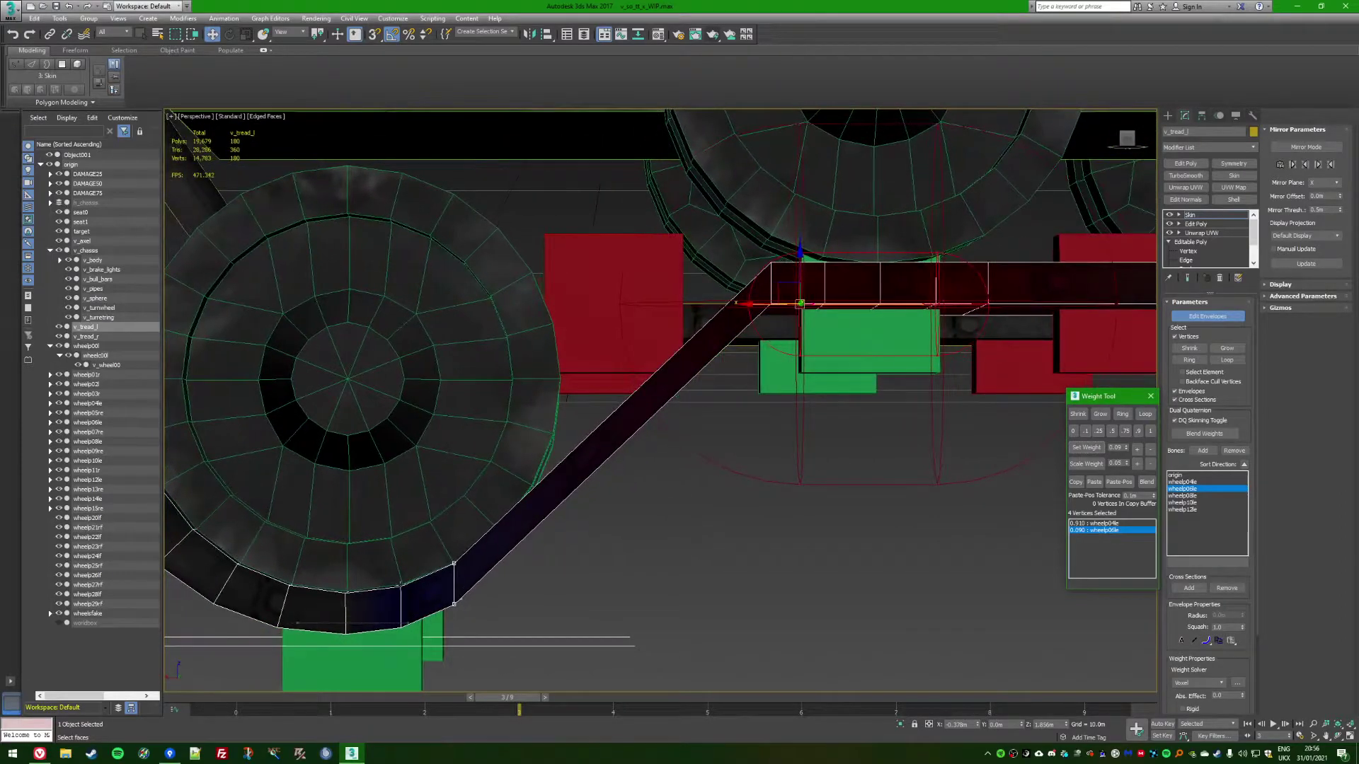
left_click(401, 586)
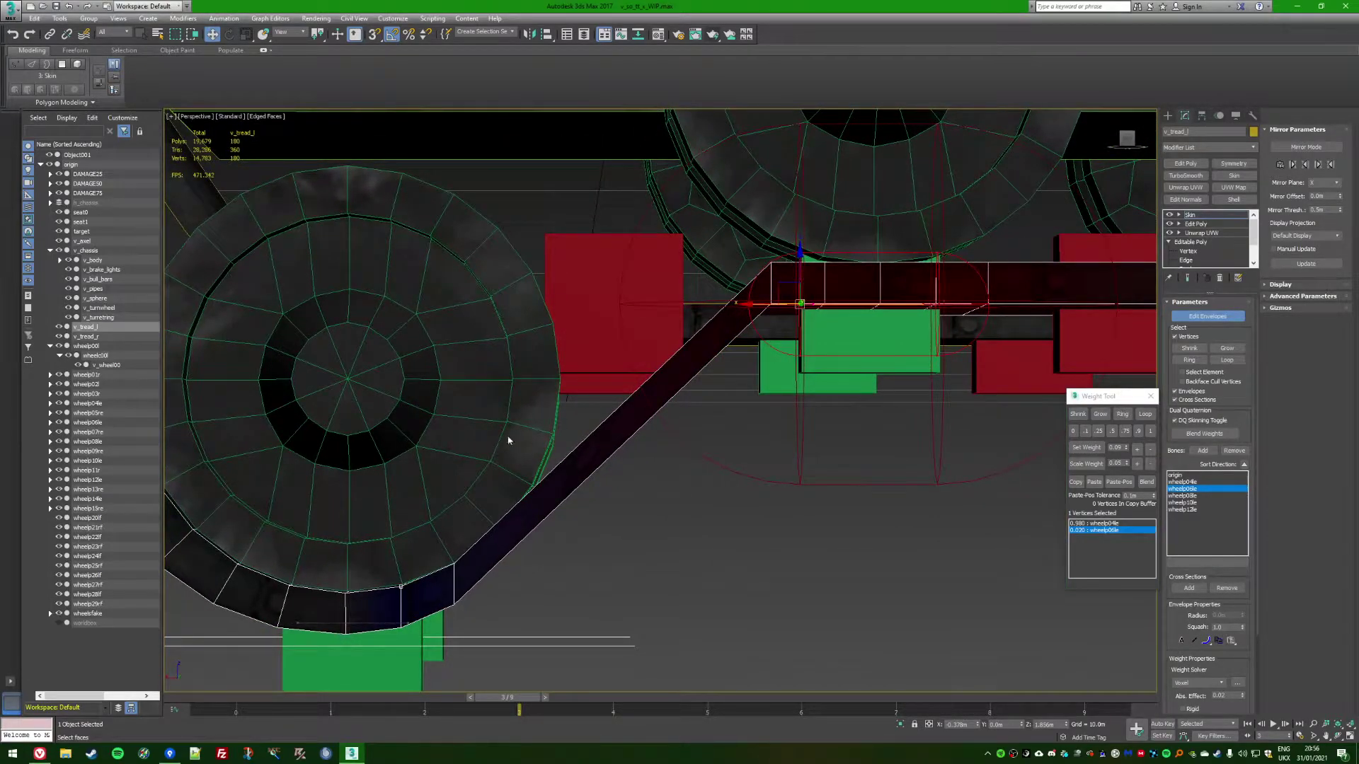
scroll(755, 551, "down", 3)
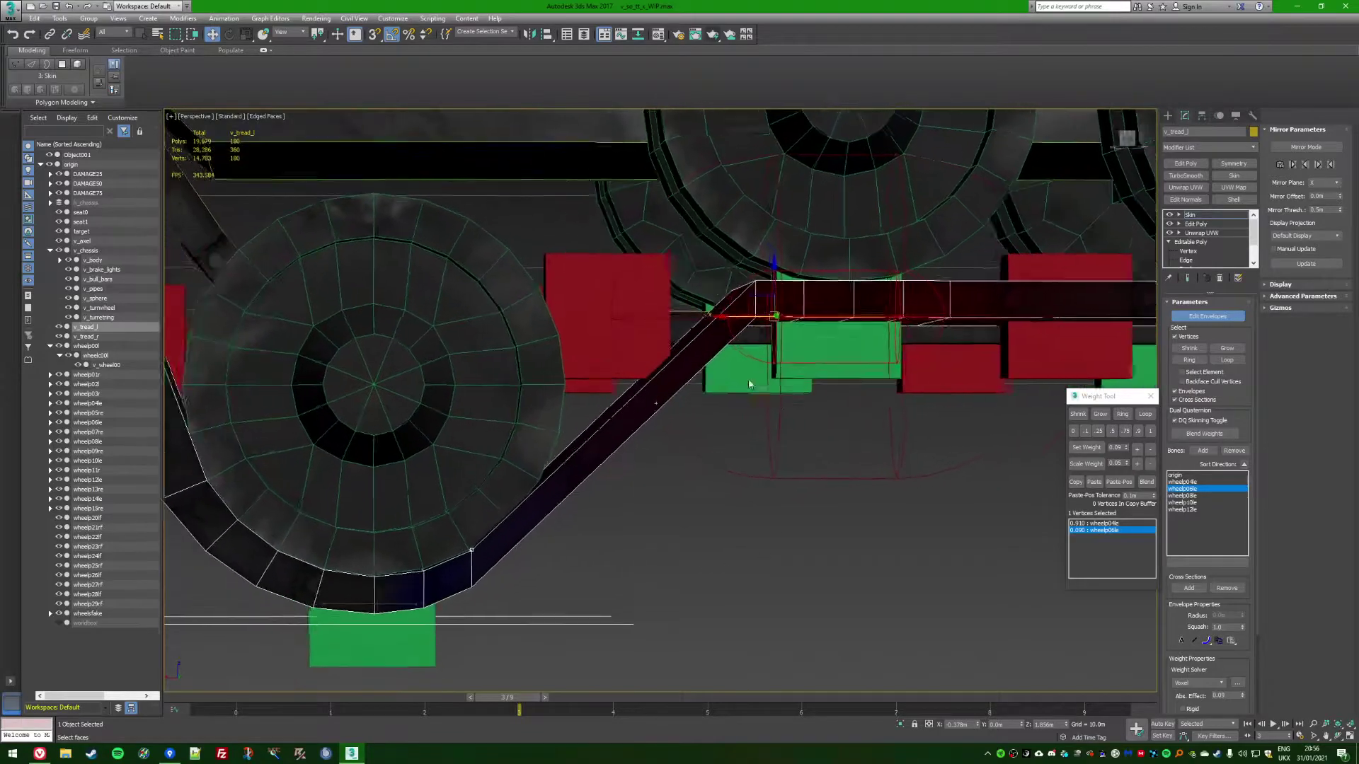
scroll(743, 361, "up", 4)
left_click_drag(719, 260, 759, 355)
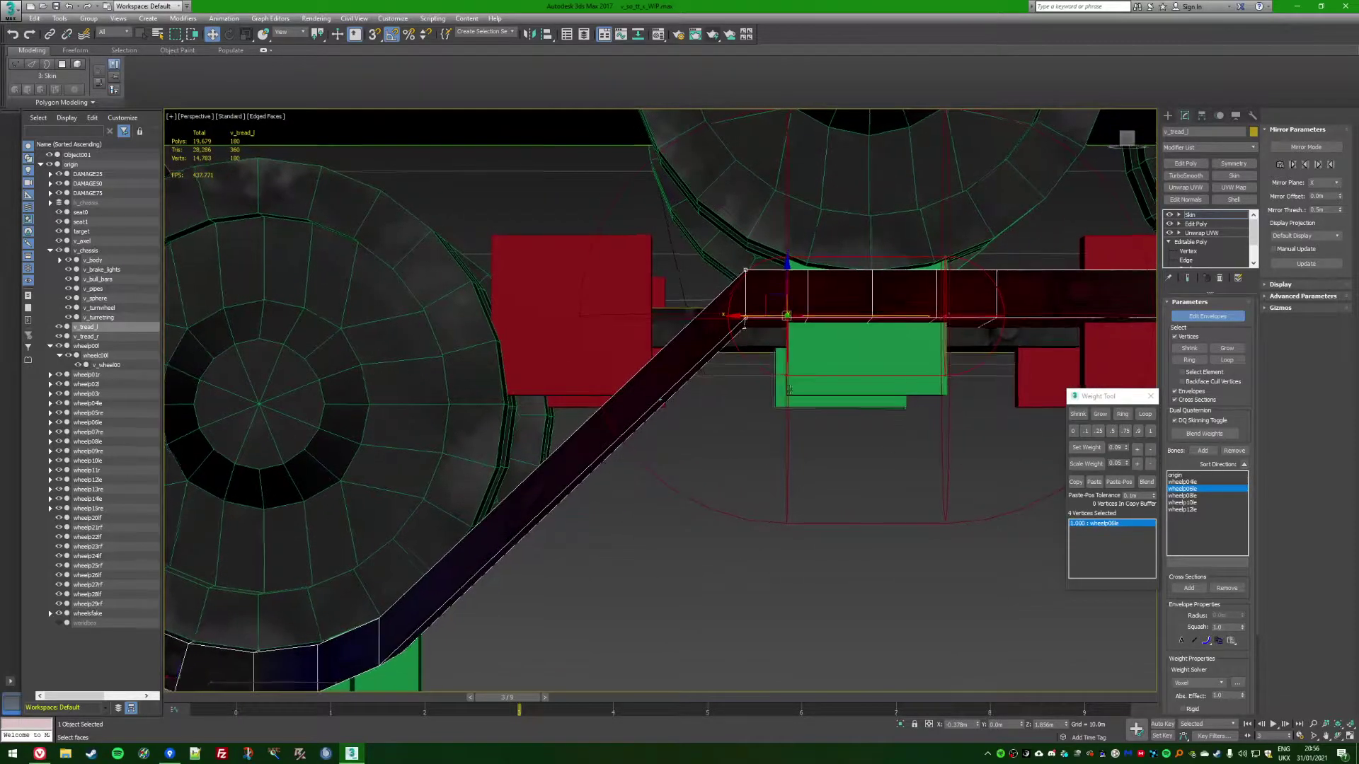
left_click(1189, 482)
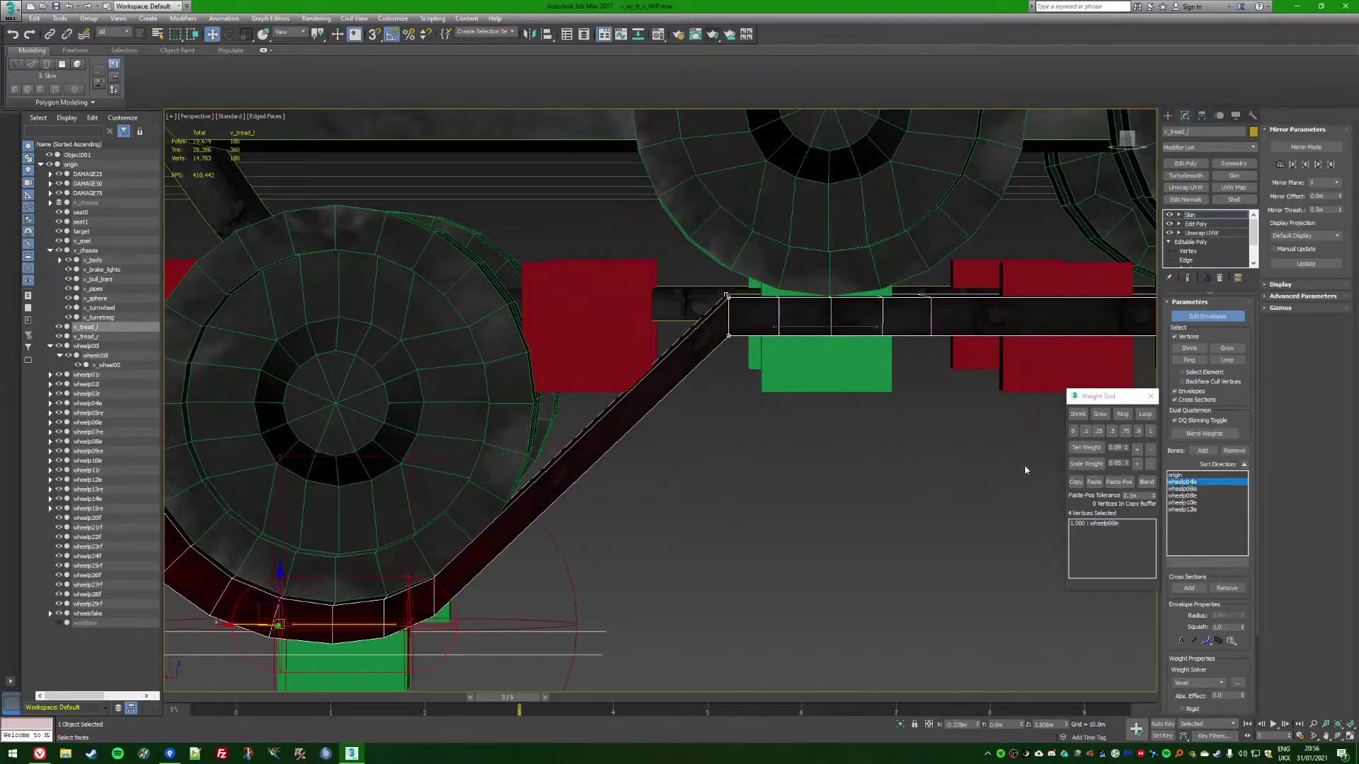
left_click(1085, 449)
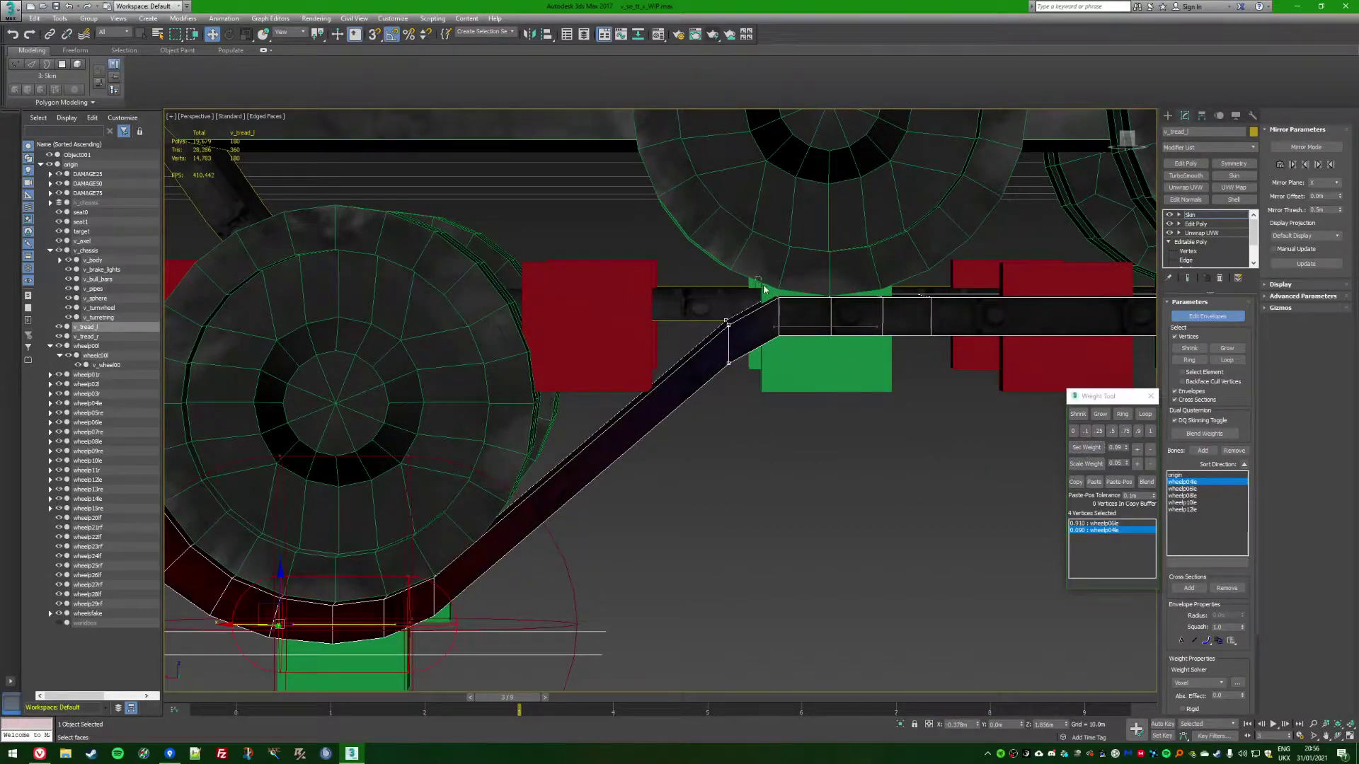
Select the next four vertices rearward beneath the second road wheel and weight them 0.02 to wheelp04le
left_click_drag(790, 349, 791, 351)
left_click(1115, 447)
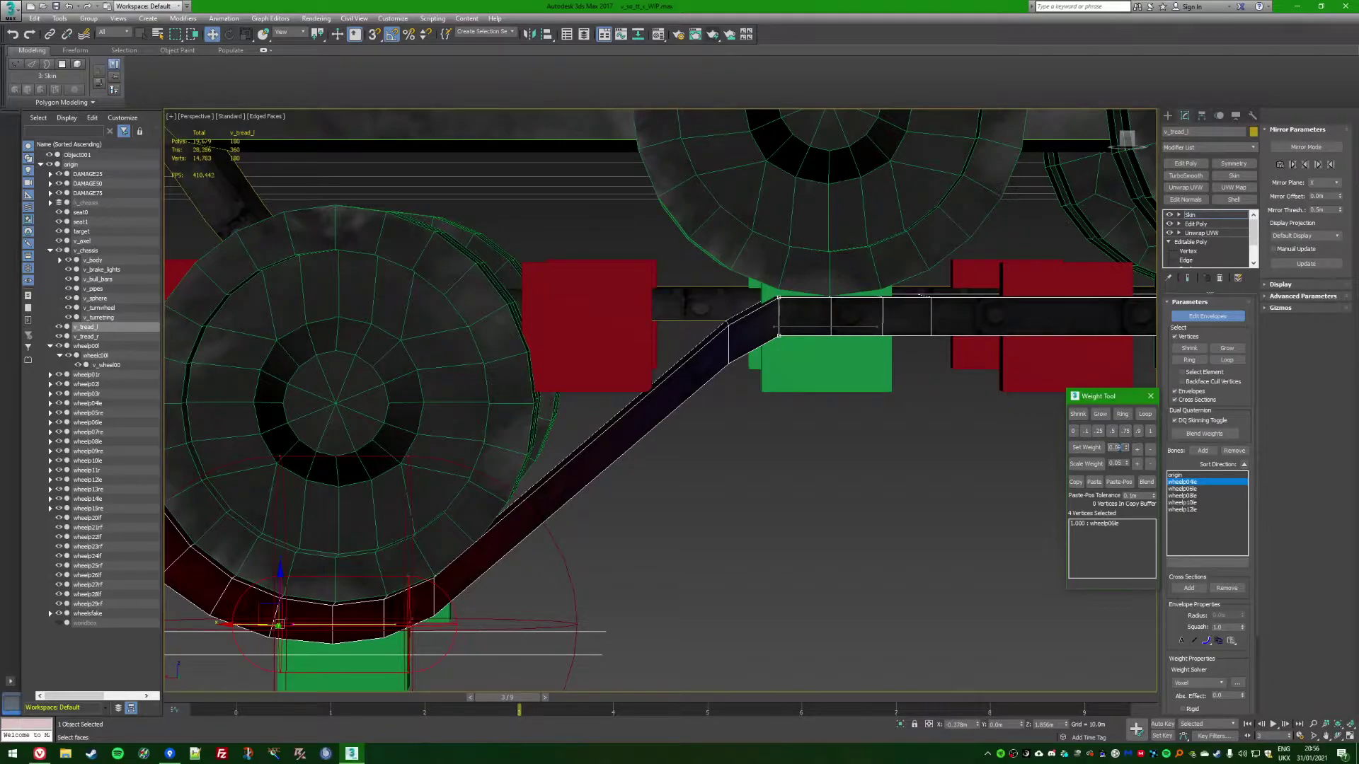
type("0.02")
left_click(1086, 447)
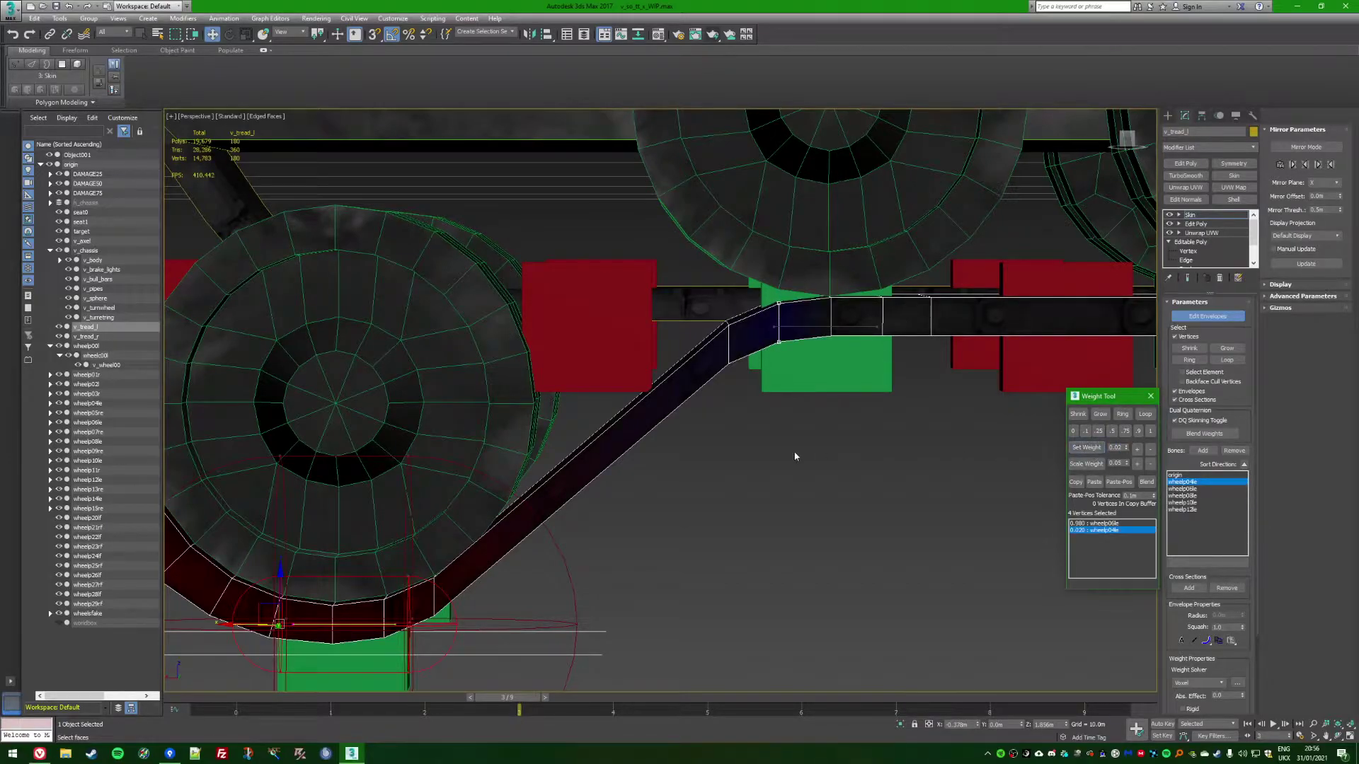
Select the four vertices just behind the bottom centre of the second road wheel and move the animation to frame 4
scroll(758, 457, "down", 2)
scroll(759, 458, "down", 3)
middle_click_drag(759, 458, 613, 341, "alt")
scroll(712, 477, "up", 2)
scroll(680, 364, "up", 2)
left_click(629, 337)
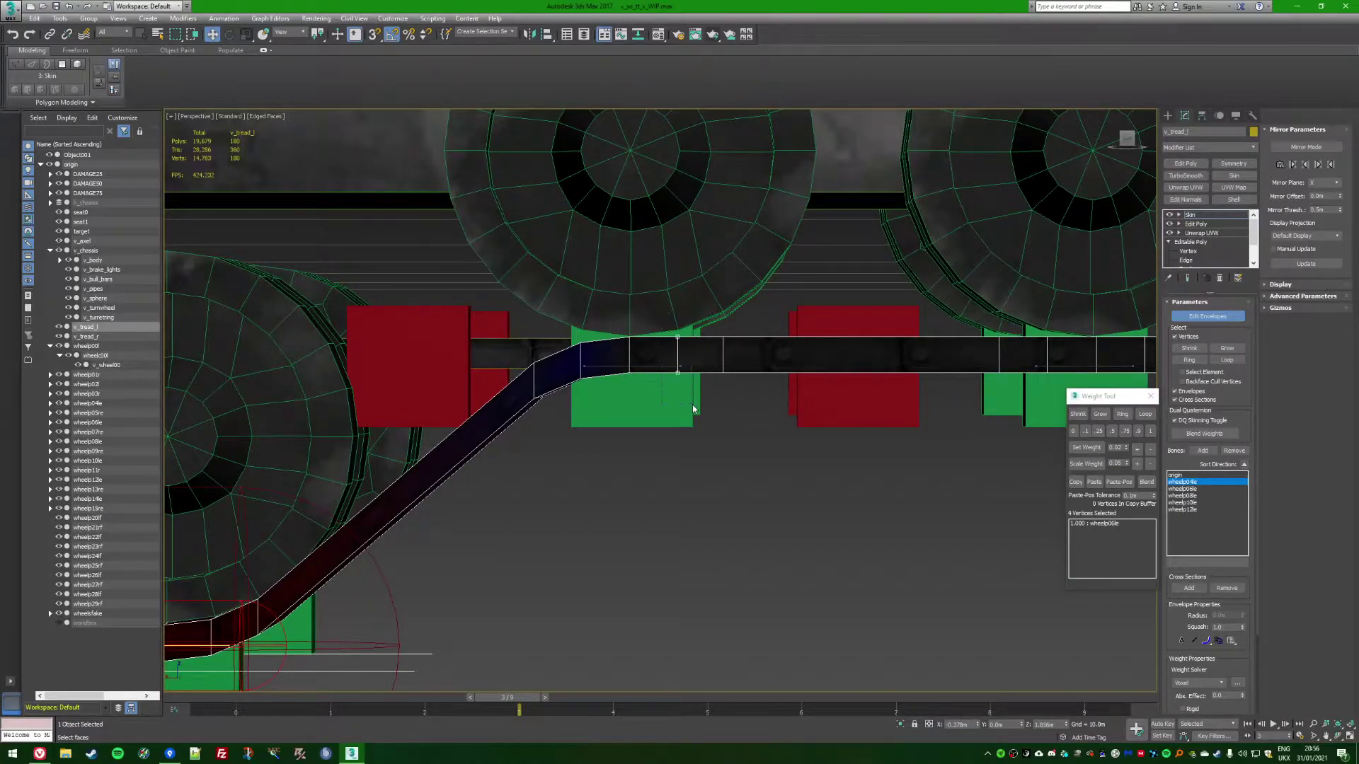
middle_click_drag(685, 346, 635, 343, "alt")
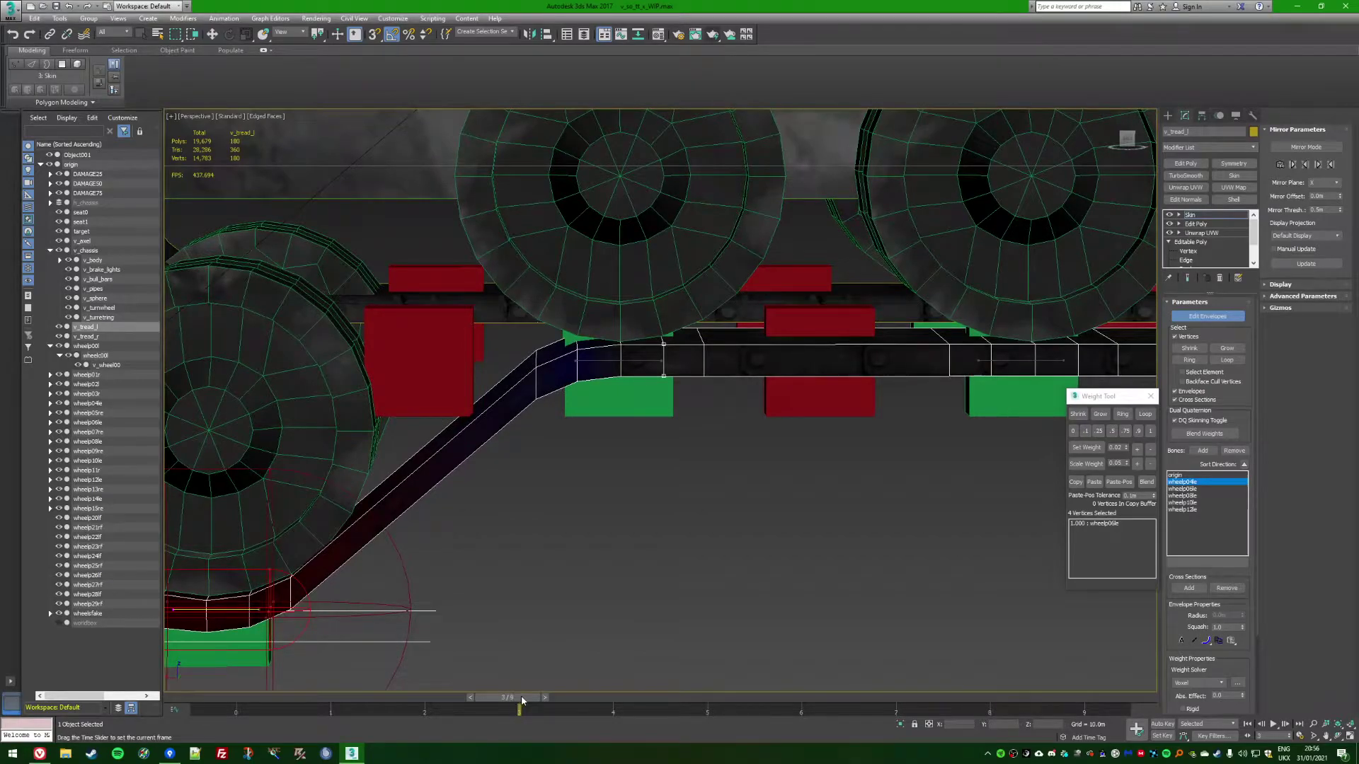
left_click_drag(522, 700, 588, 703)
scroll(589, 647, "down", 3)
middle_click_drag(590, 644, 446, 408, "alt")
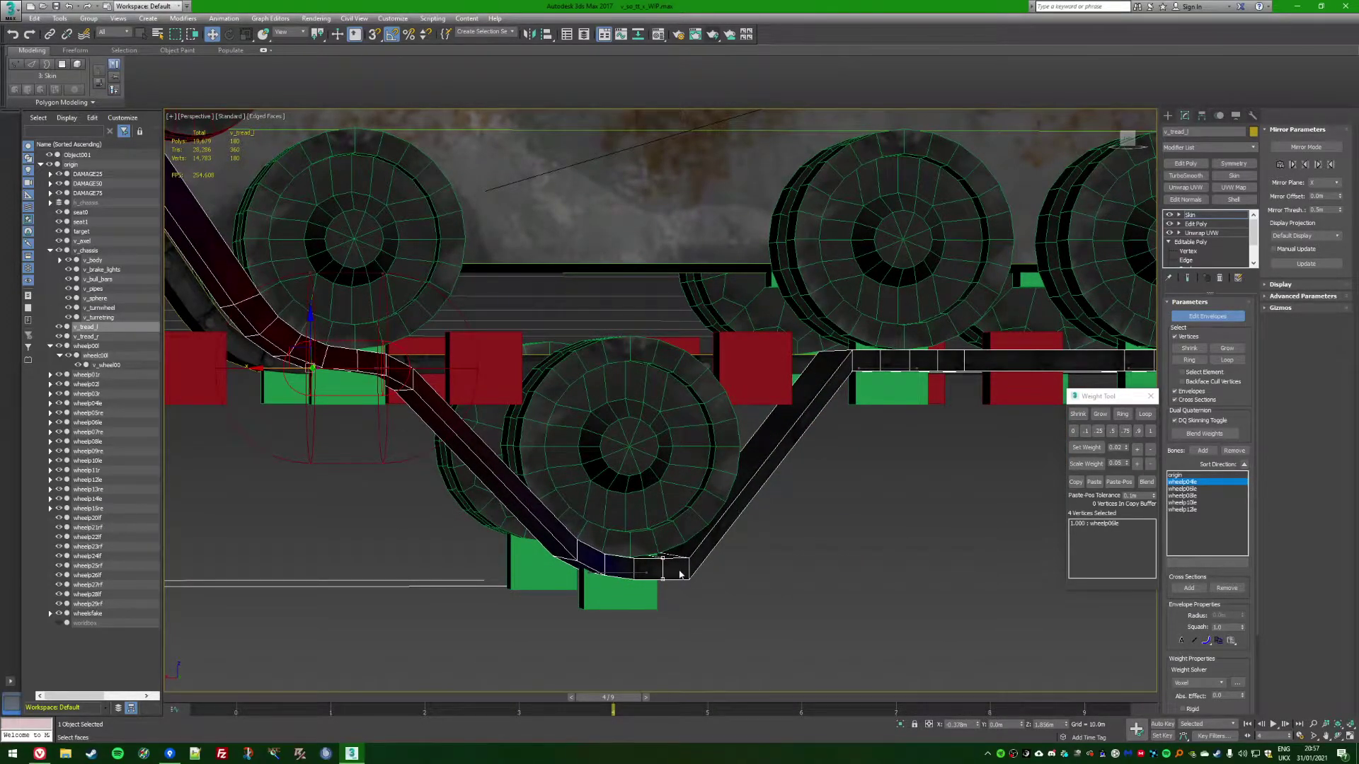
Examine from several angles how the tread deforms around the lowered second road wheel at frame 4
middle_click_drag(679, 575, 803, 325, "alt")
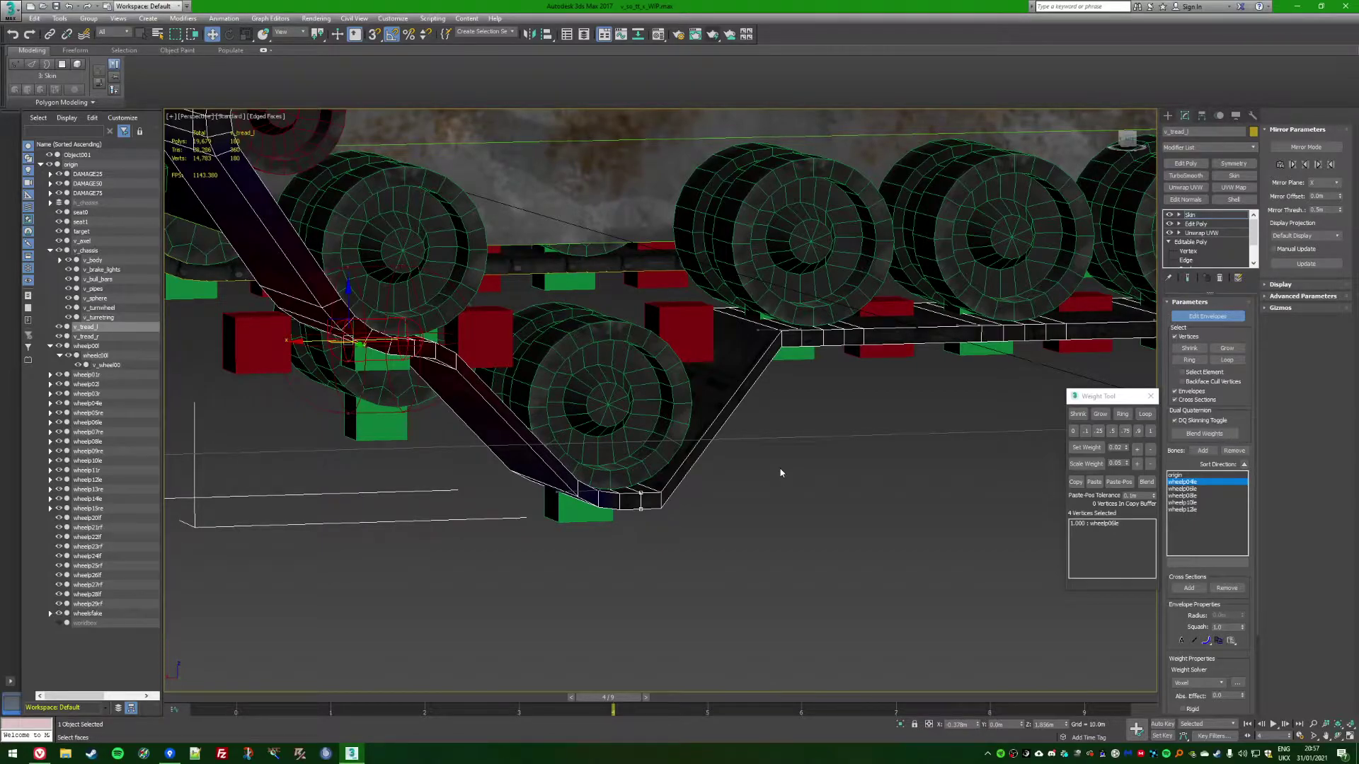
middle_click_drag(781, 473, 613, 481, "alt")
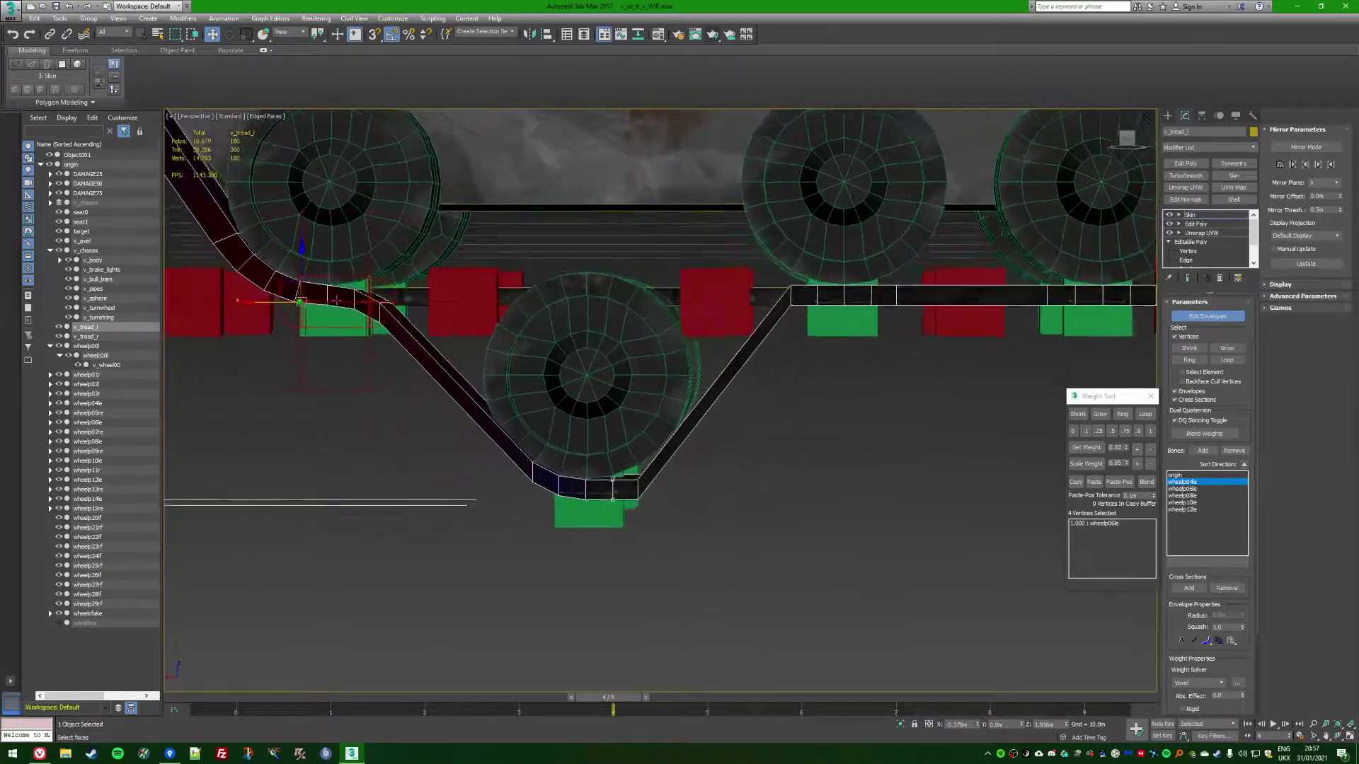
middle_click_drag(336, 300, 588, 481, "alt")
scroll(658, 486, "down", 5)
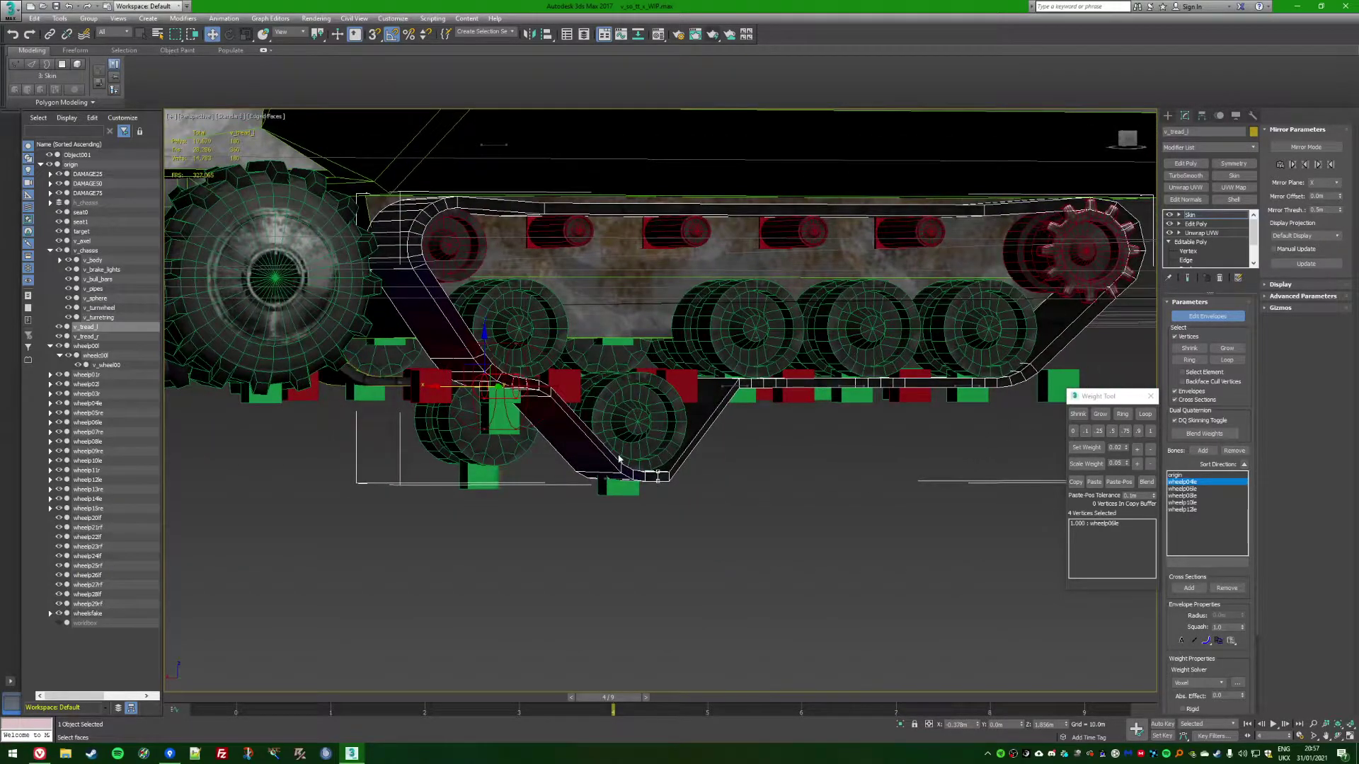
middle_click_drag(619, 459, 609, 482, "alt")
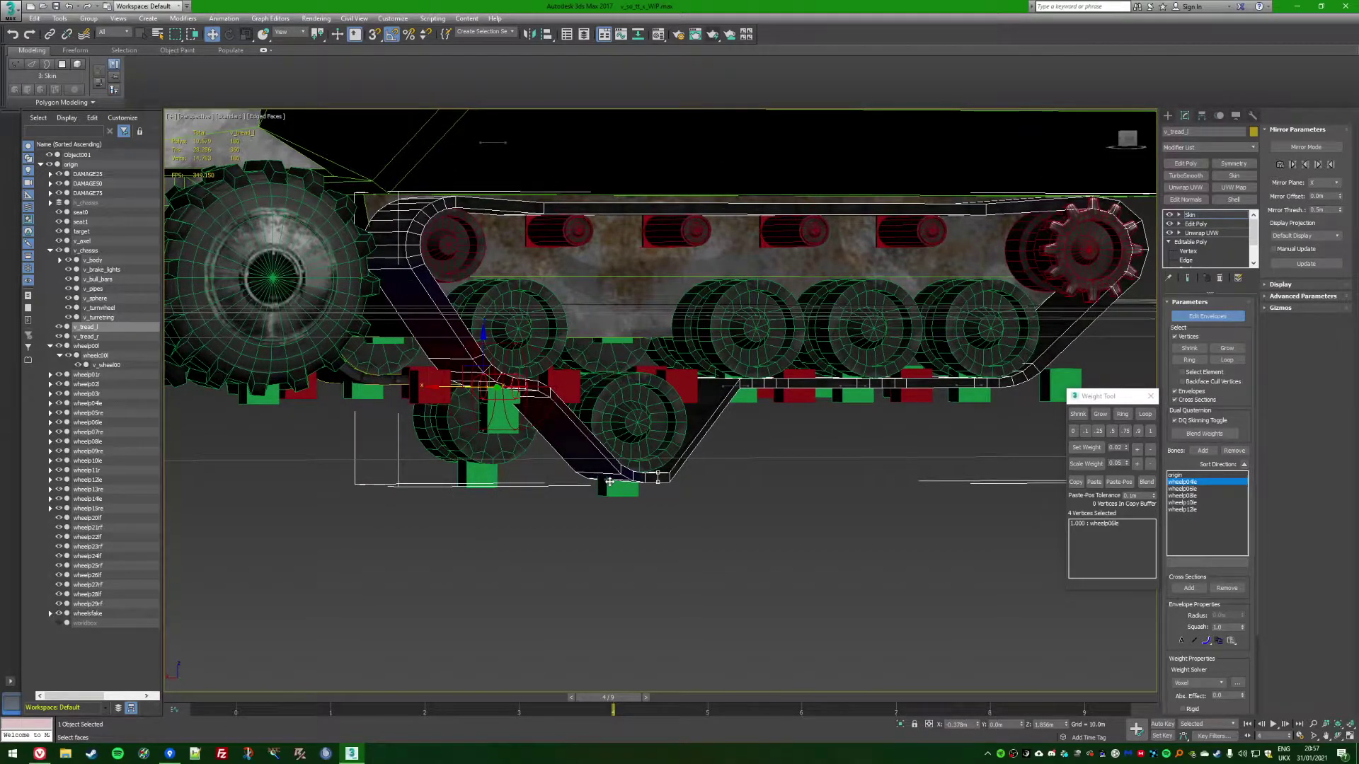
middle_click_drag(609, 482, 616, 339, "alt")
scroll(616, 340, "up", 4)
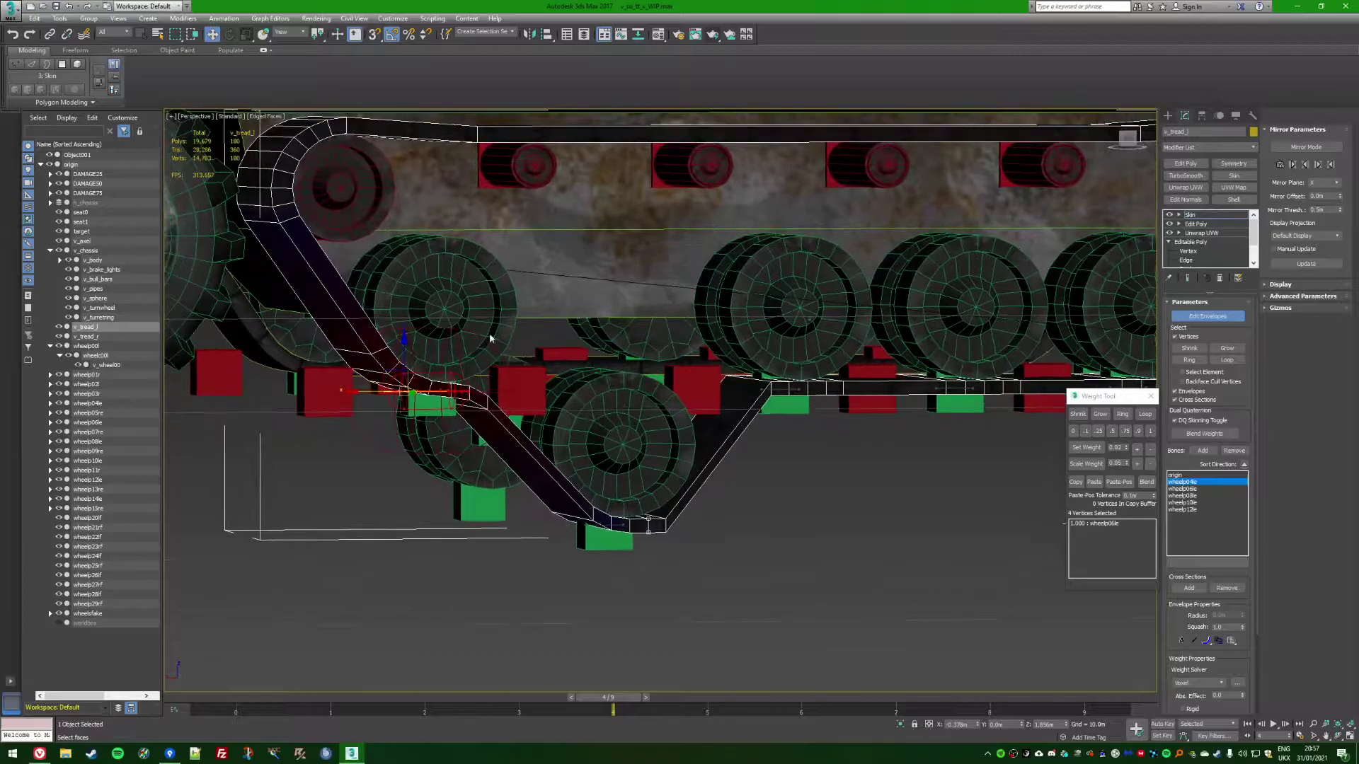
scroll(578, 489, "up", 6)
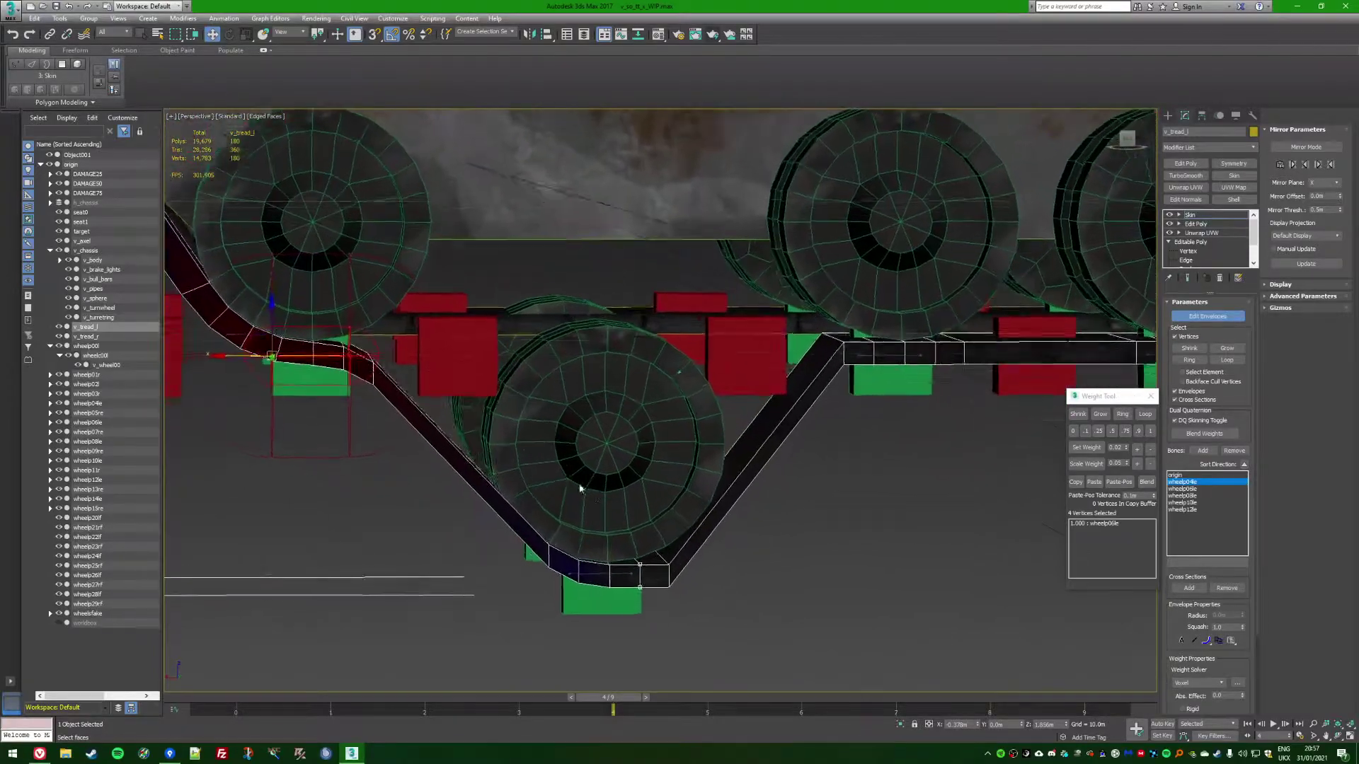
scroll(579, 488, "down", 7)
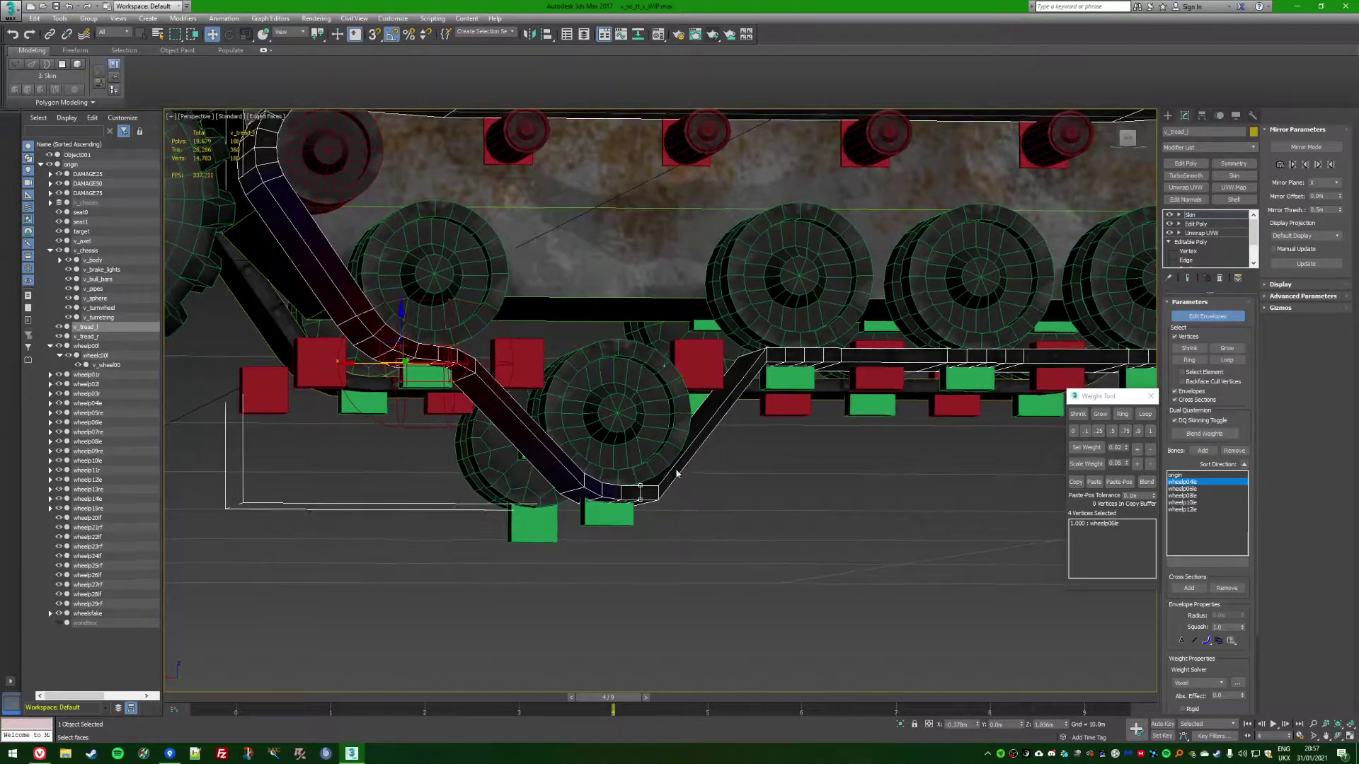
scroll(670, 514, "up", 5)
scroll(670, 517, "up", 4)
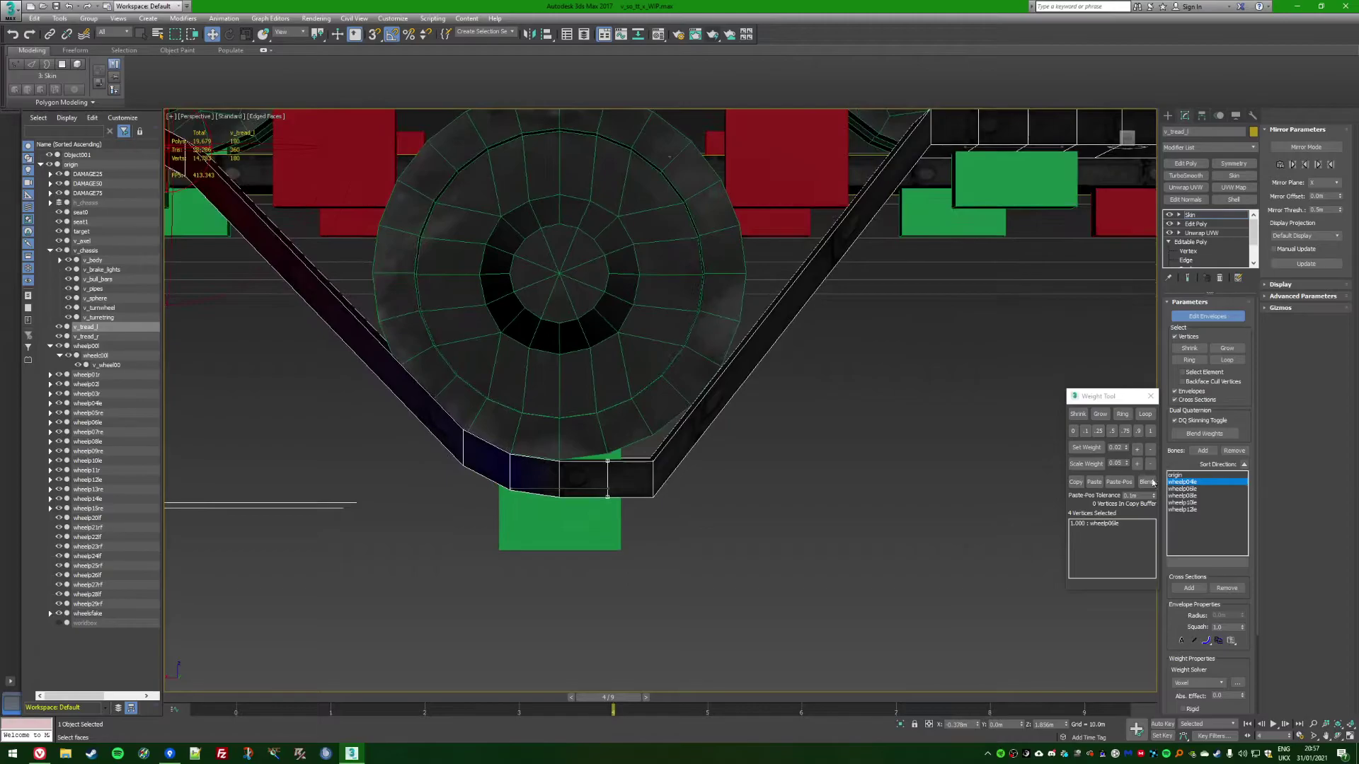
Weight the selected four vertices just behind the bottom centre of the second road wheel 0.02 to wheelp08le
middle_click_drag(633, 468, 654, 471, "alt")
left_click(1117, 447)
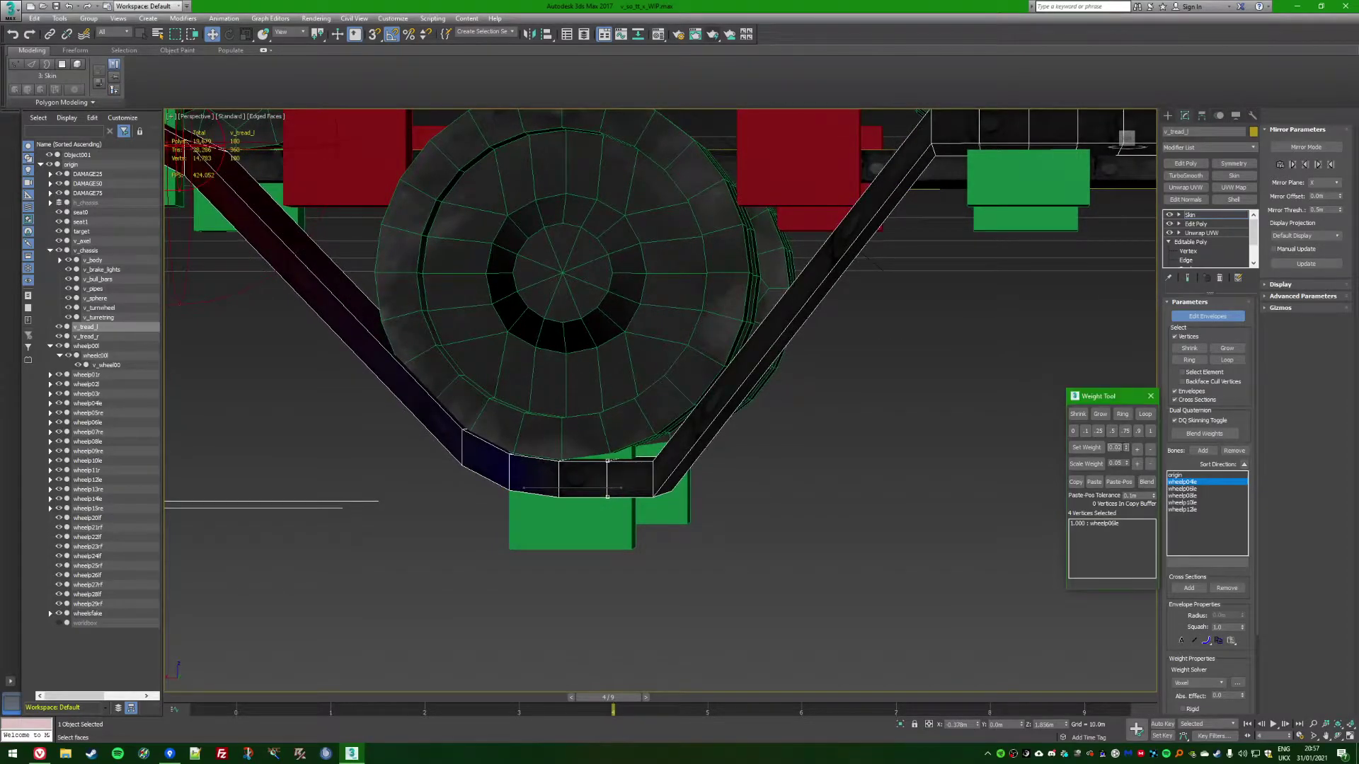
left_click(1091, 449)
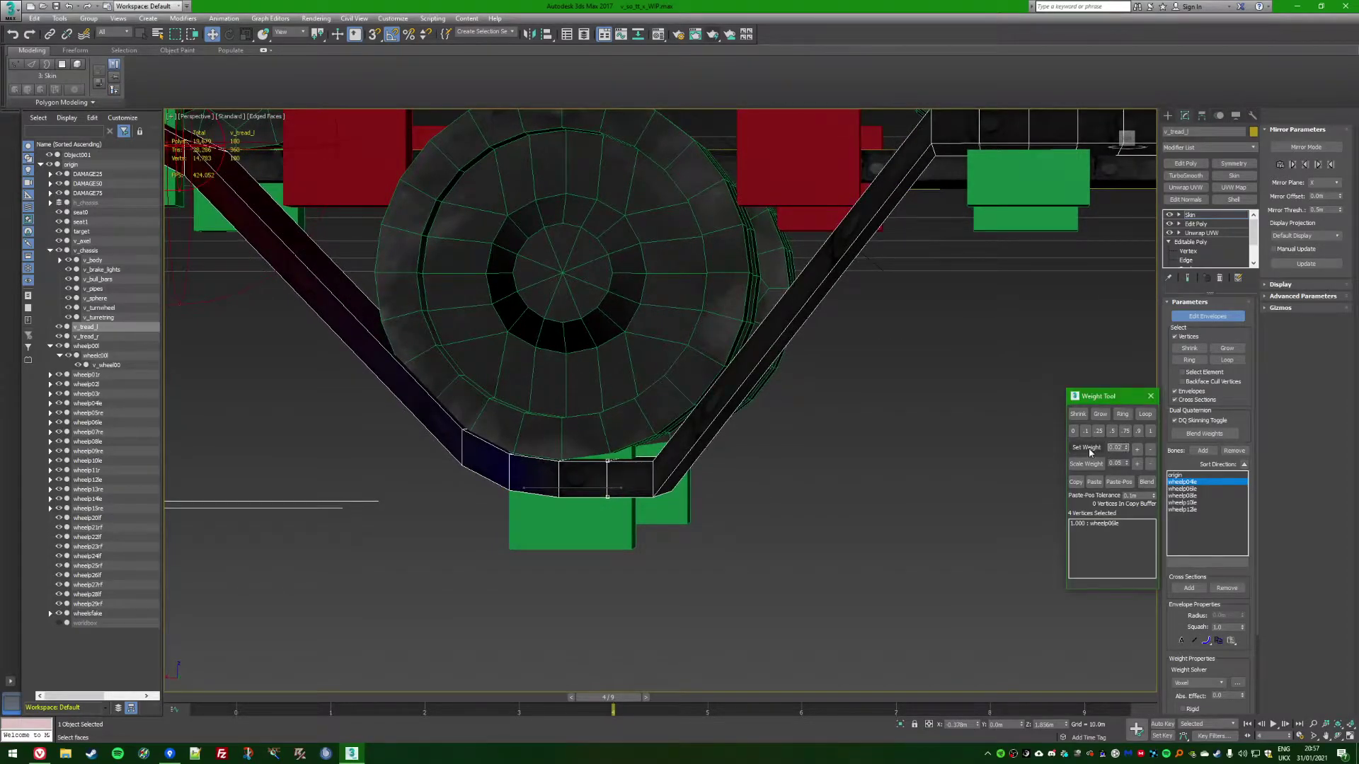
left_click(1201, 498)
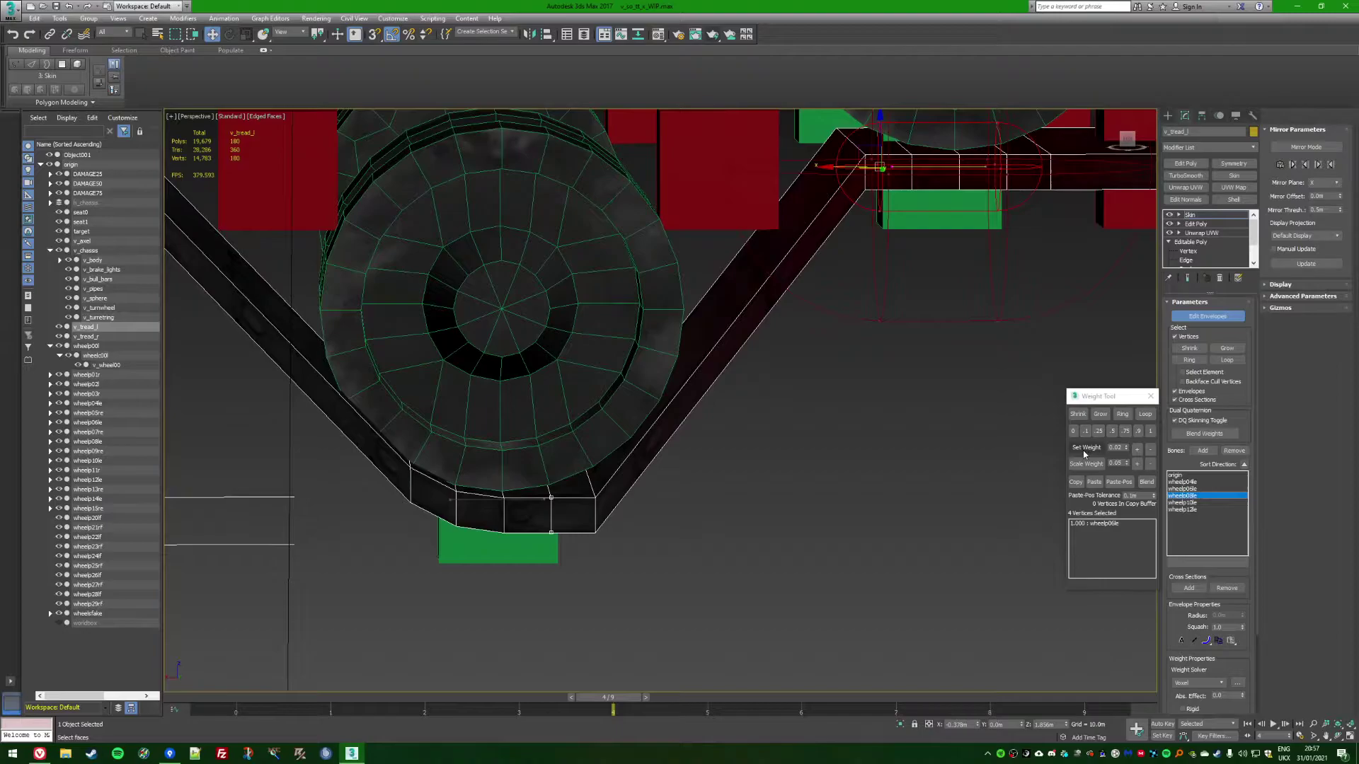
left_click(1084, 448)
Select the four vertices at the rear corner beneath the second road wheel and weight them 0.09 to wheelp08le
middle_click_drag(1084, 448, 575, 459, "alt")
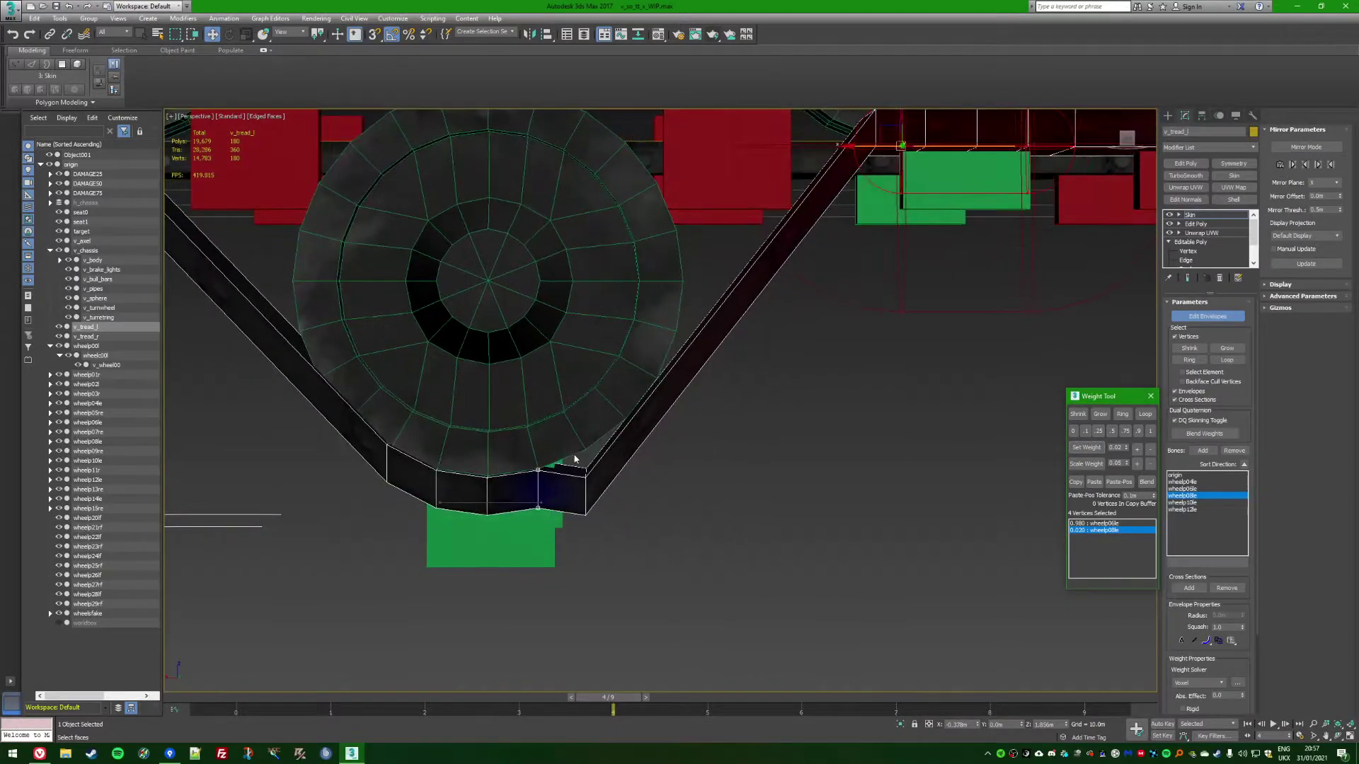
left_click_drag(575, 458, 635, 549)
left_click(1117, 448)
left_click(1086, 448)
scroll(855, 443, "down", 5)
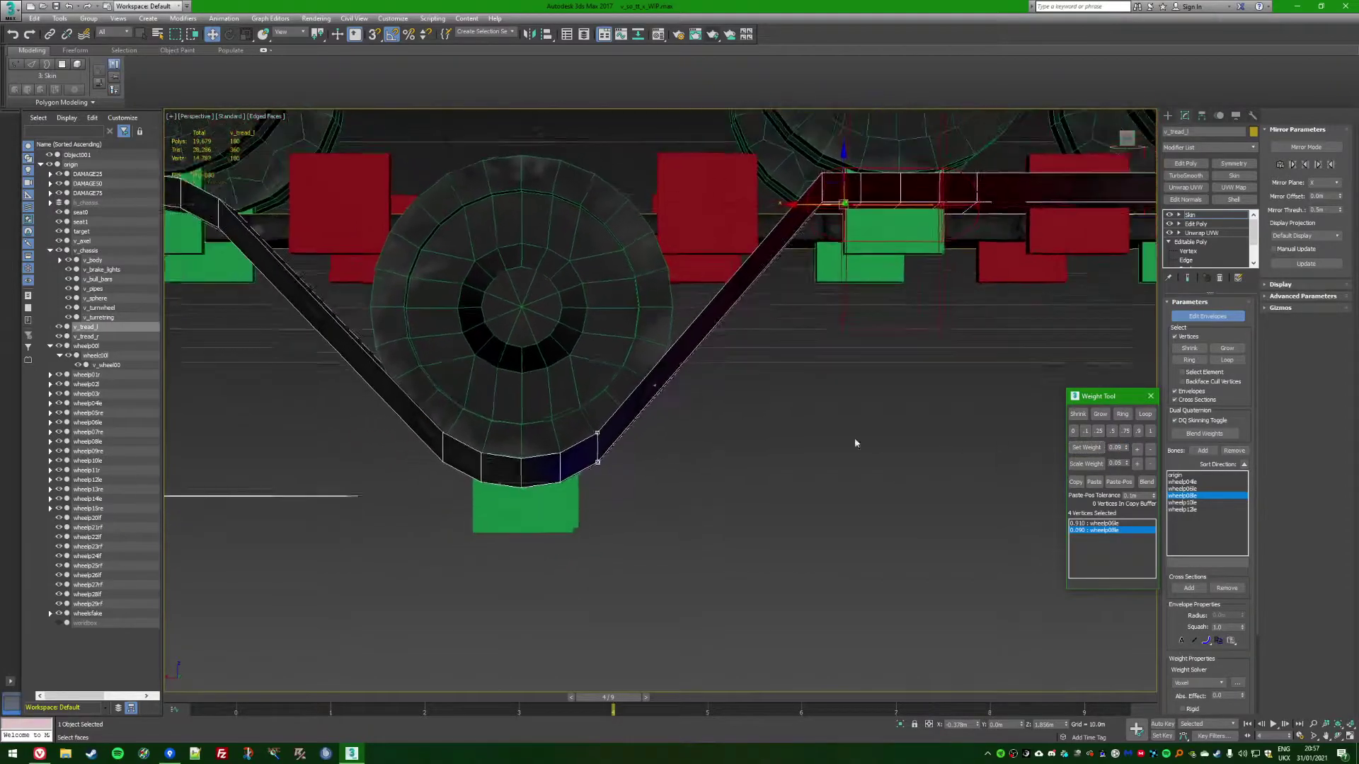
middle_click_drag(559, 519, 441, 509, "alt")
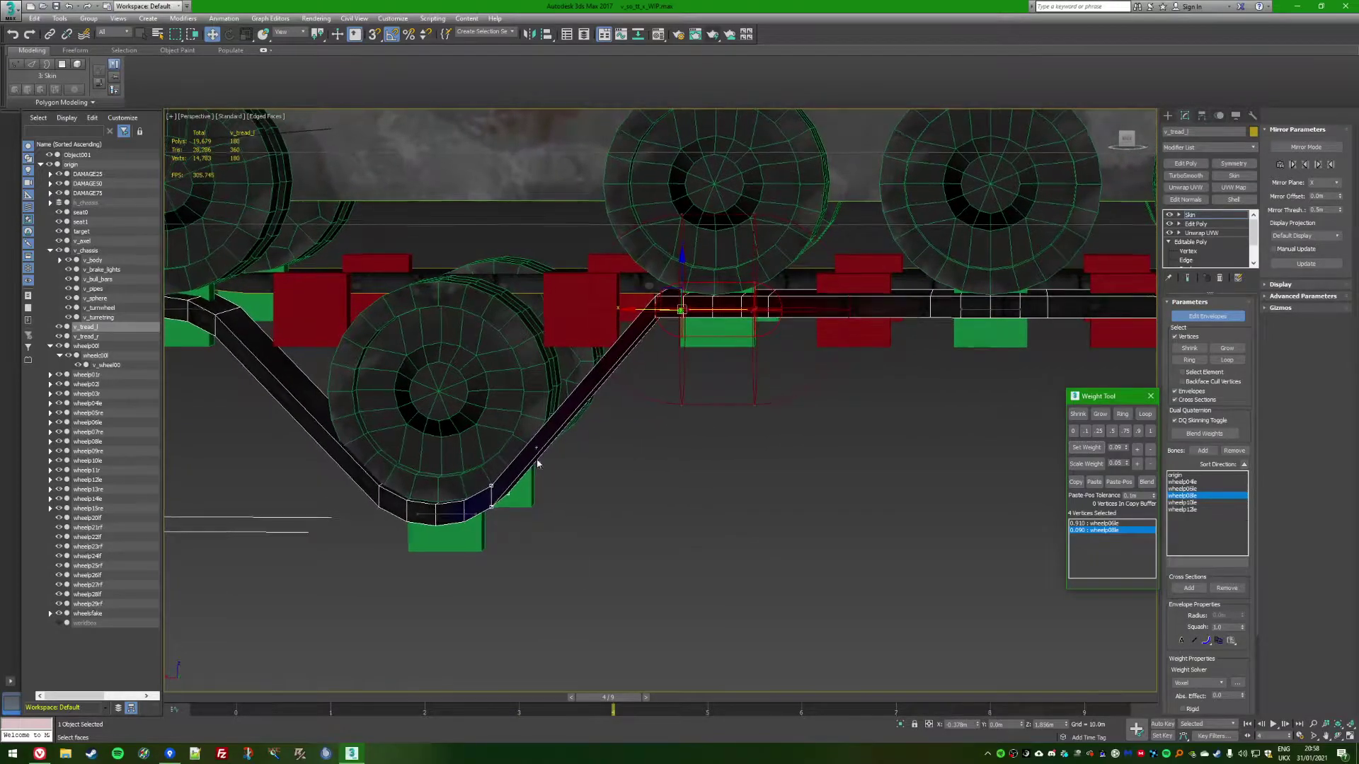
Select the four tread vertices at the front corner beneath the third road wheel and weight them 0.09 to wheelp06le
scroll(602, 496, "up", 3)
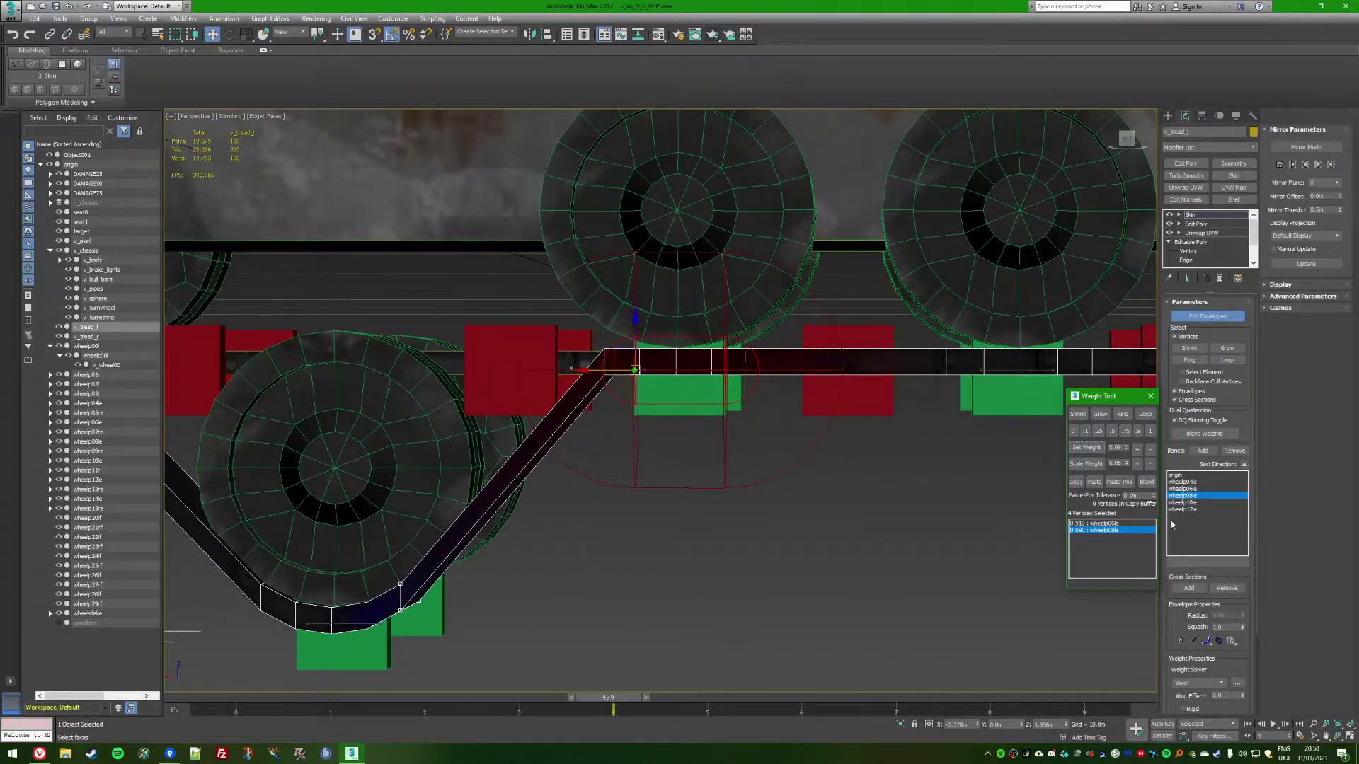
left_click(1195, 490)
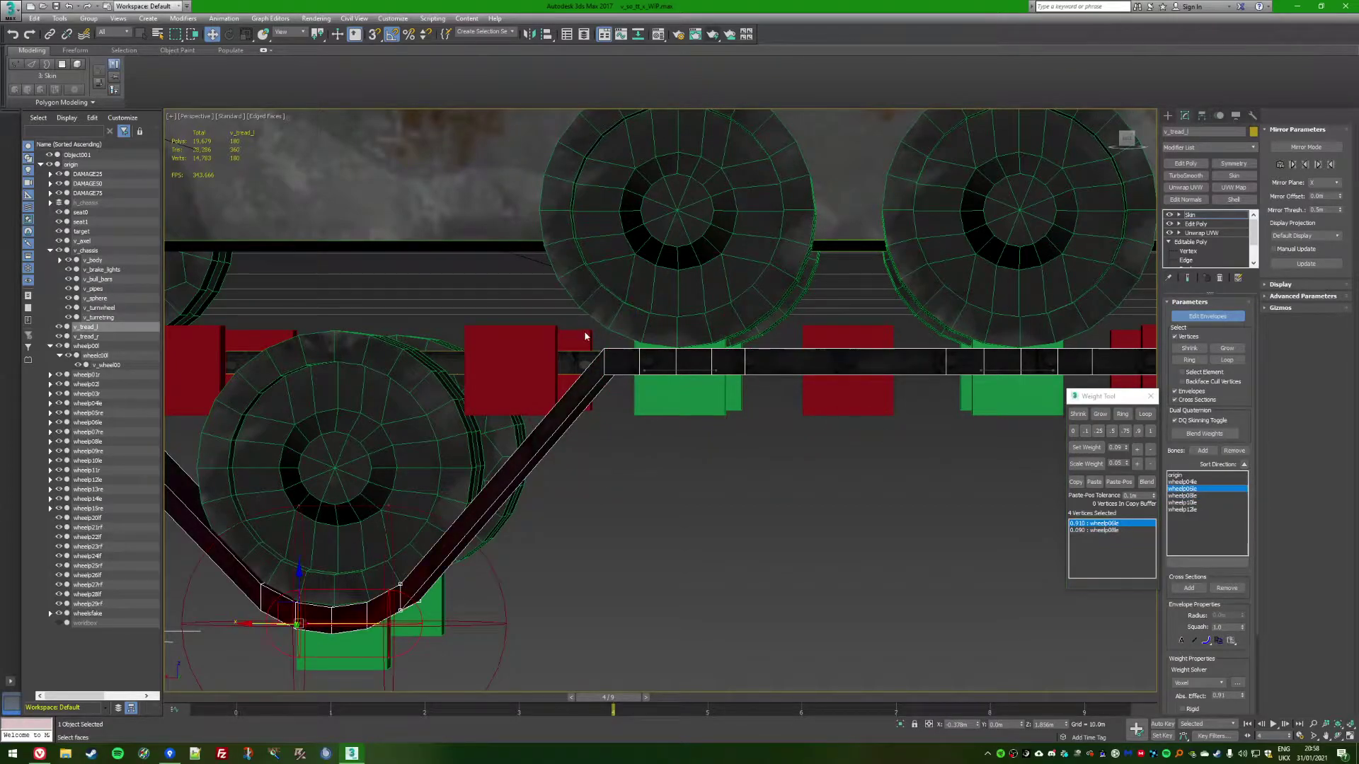
left_click_drag(586, 336, 629, 395)
middle_click_drag(629, 399, 676, 440, "alt")
left_click(1086, 447)
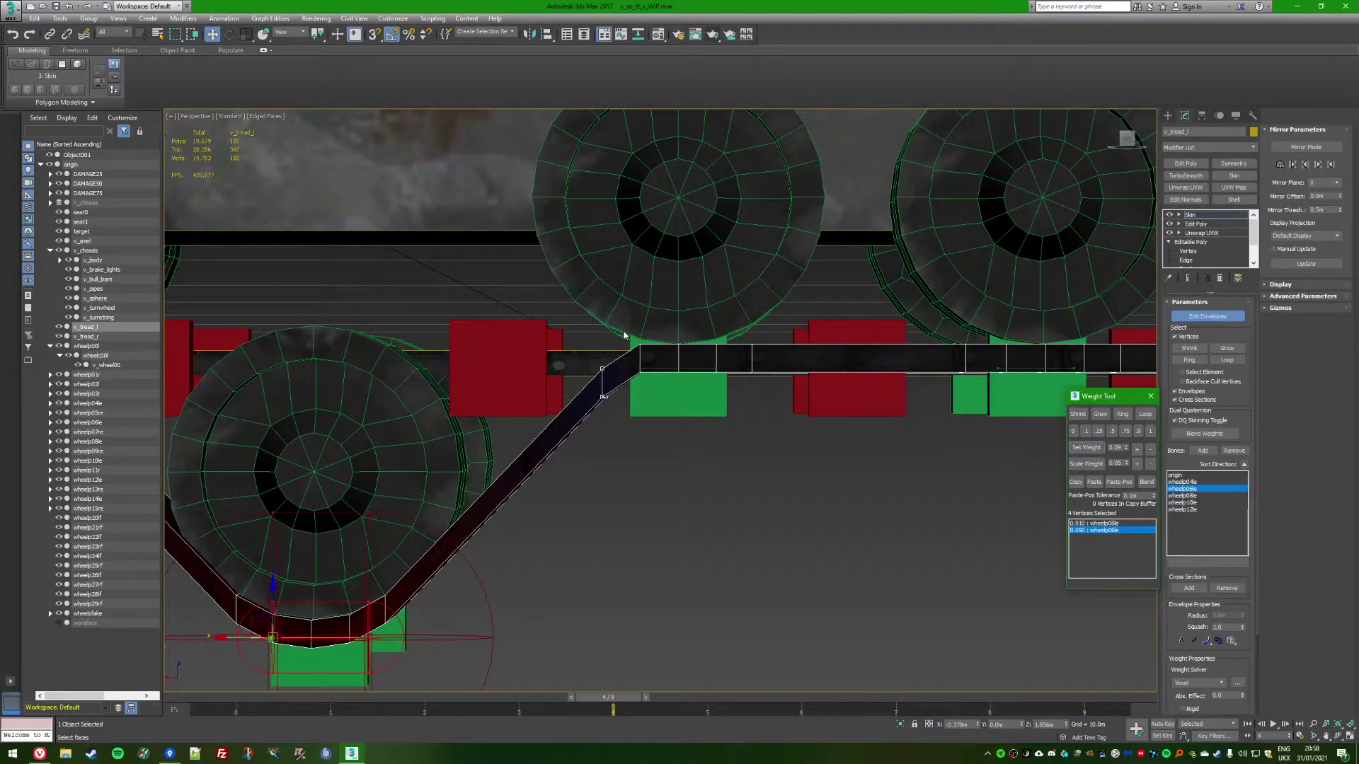
Select the next four vertices rearward beneath the third road wheel and weight them 0.02 to wheelp06le
left_click_drag(623, 333, 660, 391)
left_click(1115, 448)
type("0.02")
left_click(1086, 447)
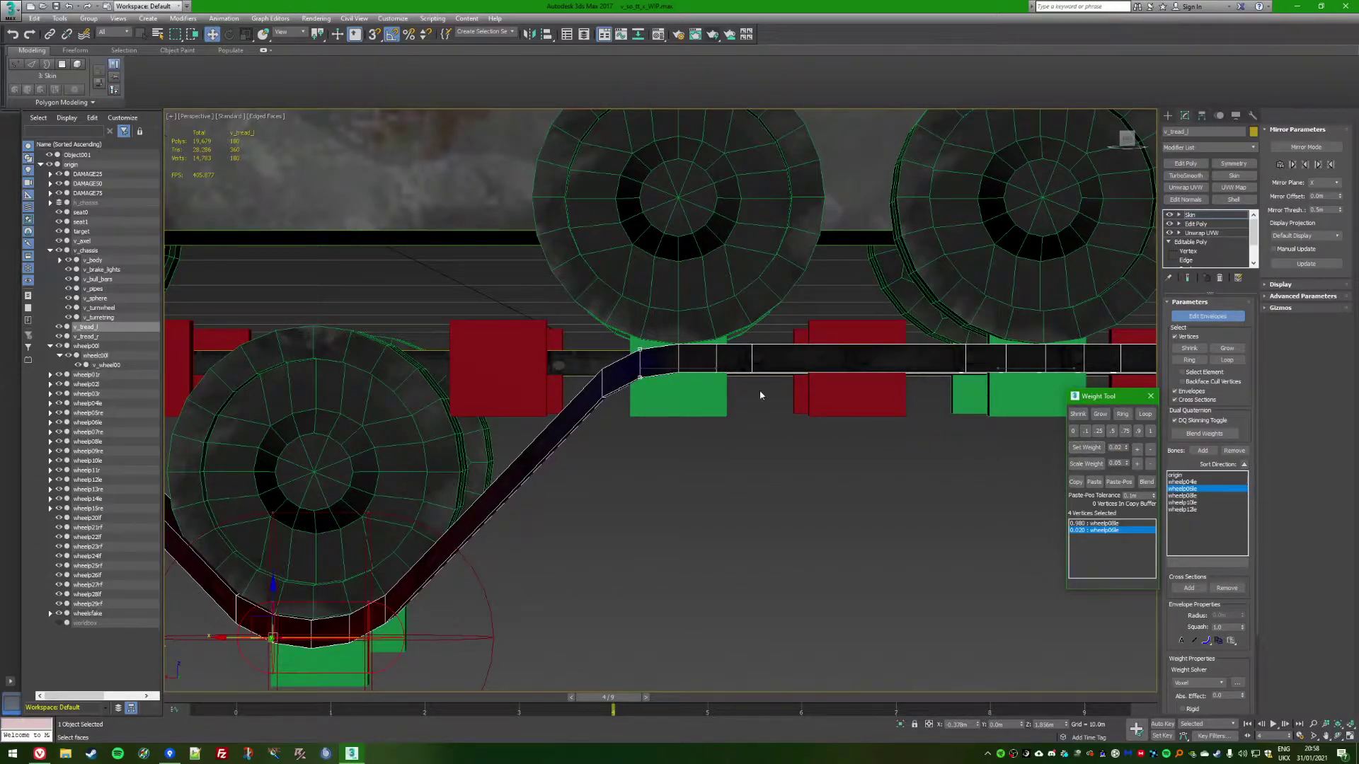
Weight the four vertices just behind the bottom centre of the third road wheel 0.02 to wheelp10le
left_click(1196, 503)
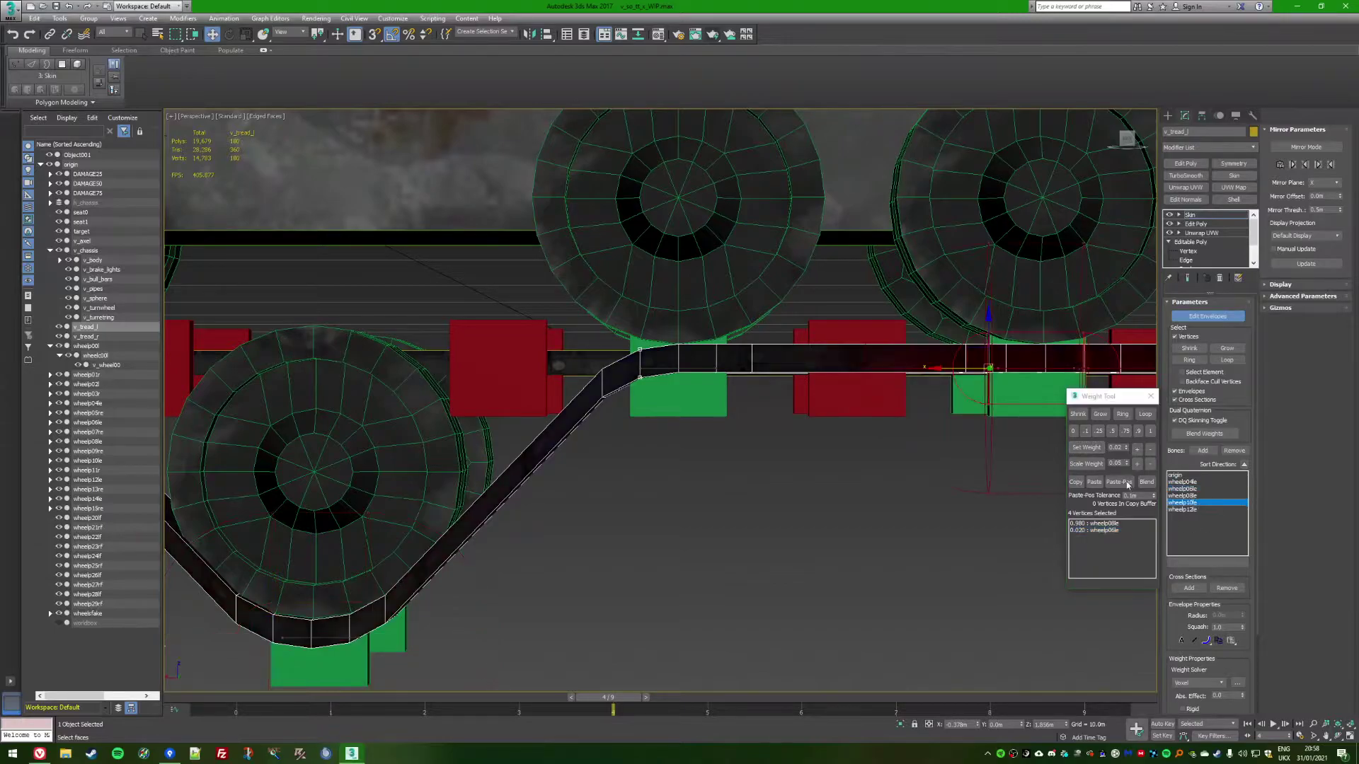
left_click_drag(742, 408, 734, 389)
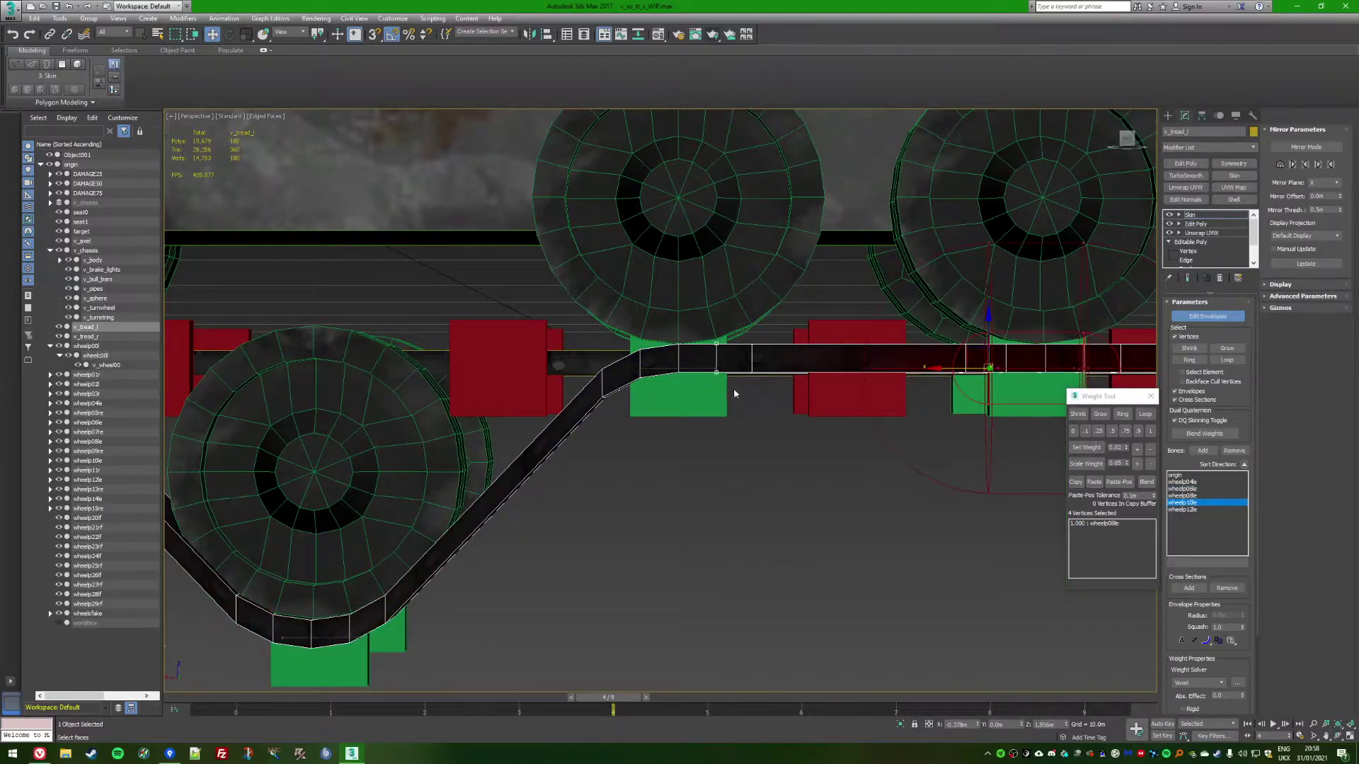
left_click(1087, 449)
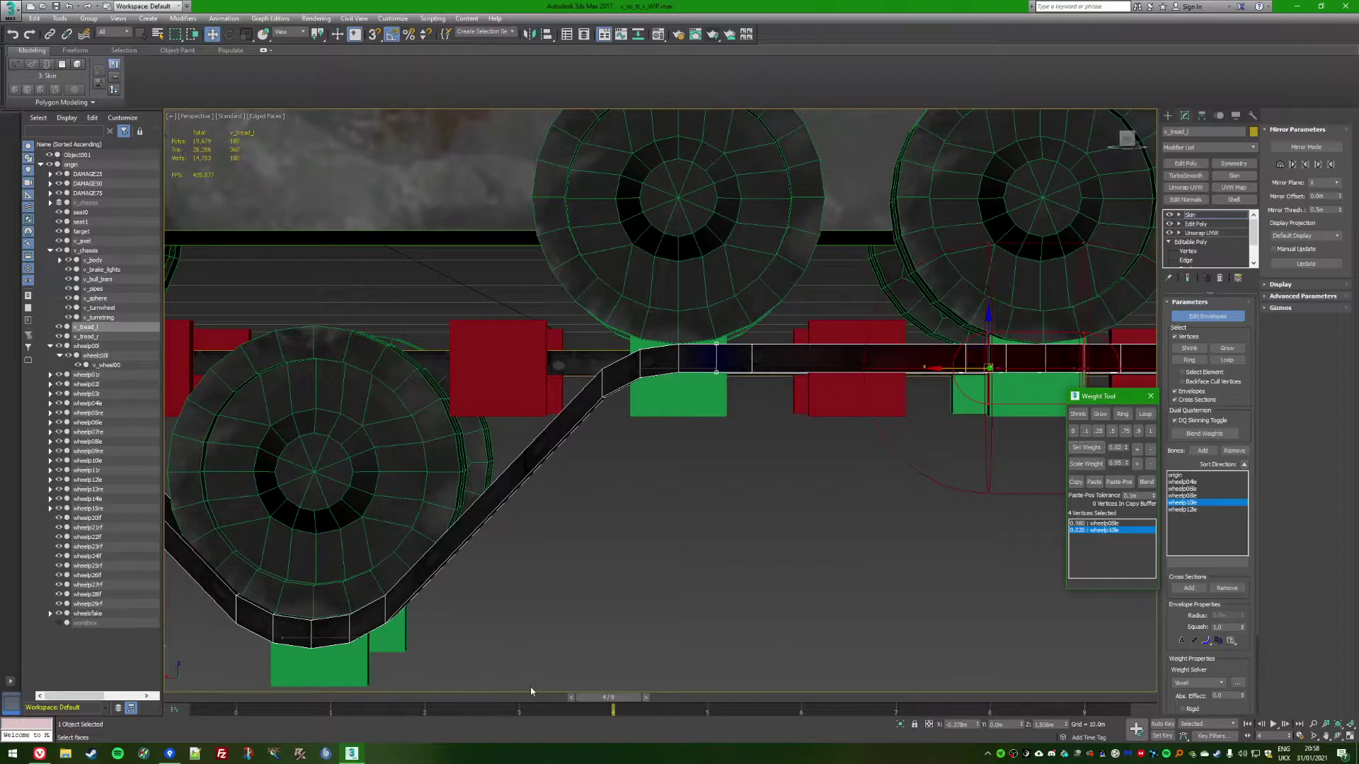
Move the animation to frame 5 and weight the four vertices at the third road wheel's rear corner 0.09 to wheelp10le
left_click_drag(608, 698, 711, 684)
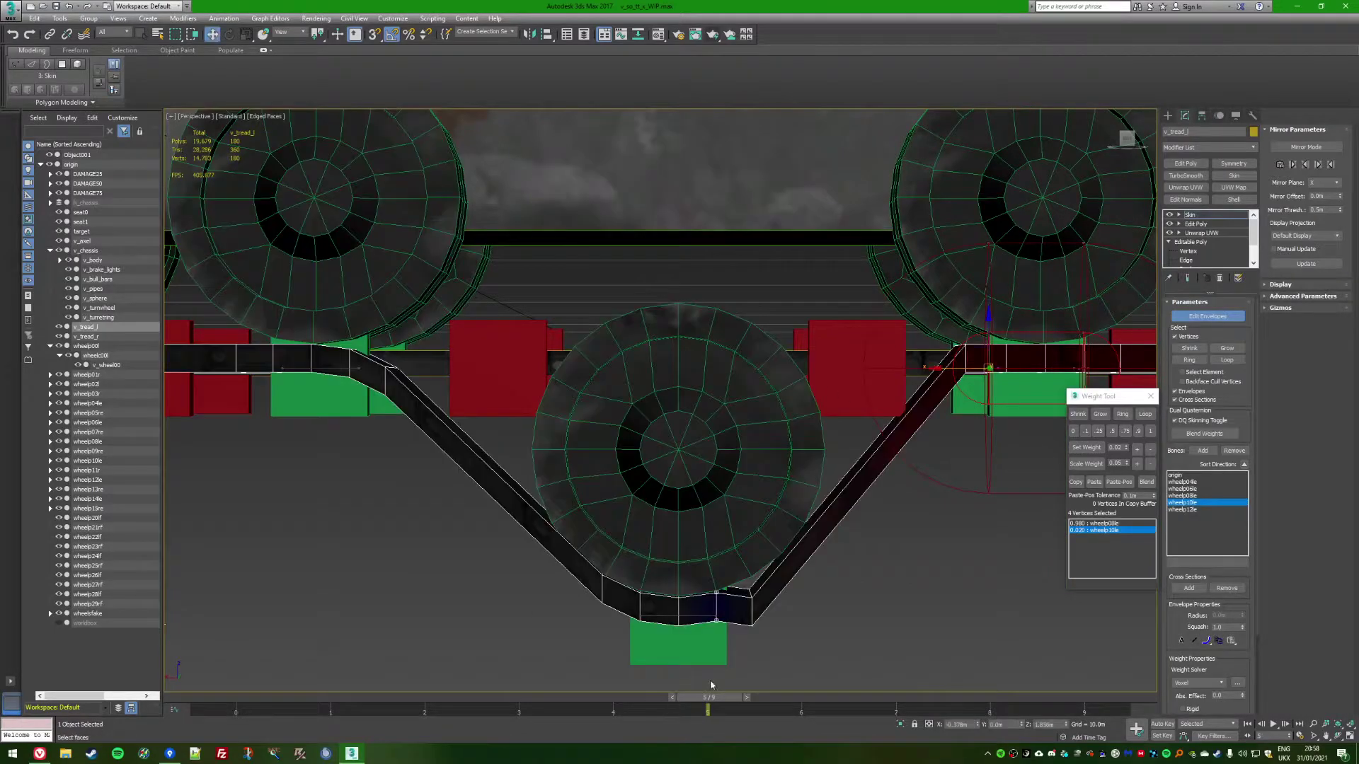
scroll(729, 576, "down", 5)
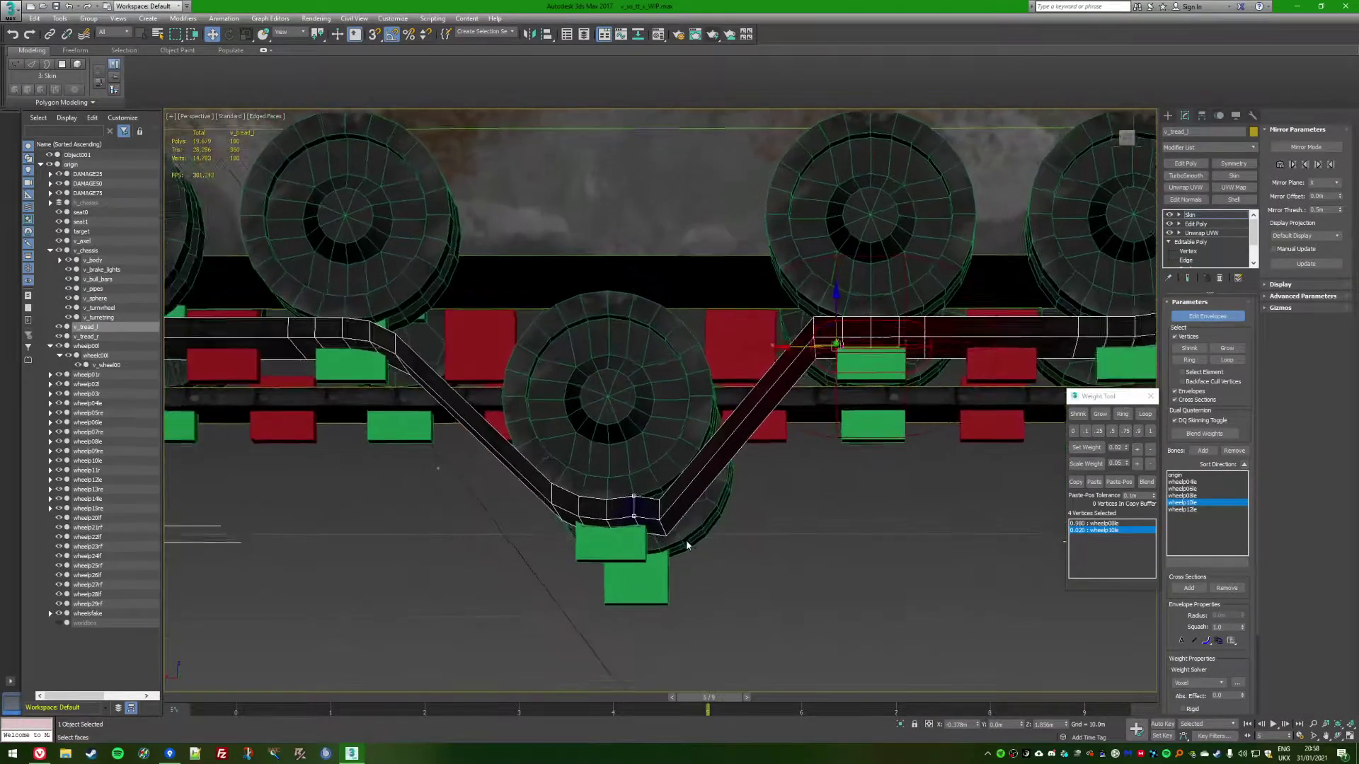
middle_click_drag(688, 545, 640, 508, "alt")
scroll(640, 506, "up", 2)
left_click_drag(641, 488, 740, 533)
scroll(740, 533, "up", 1)
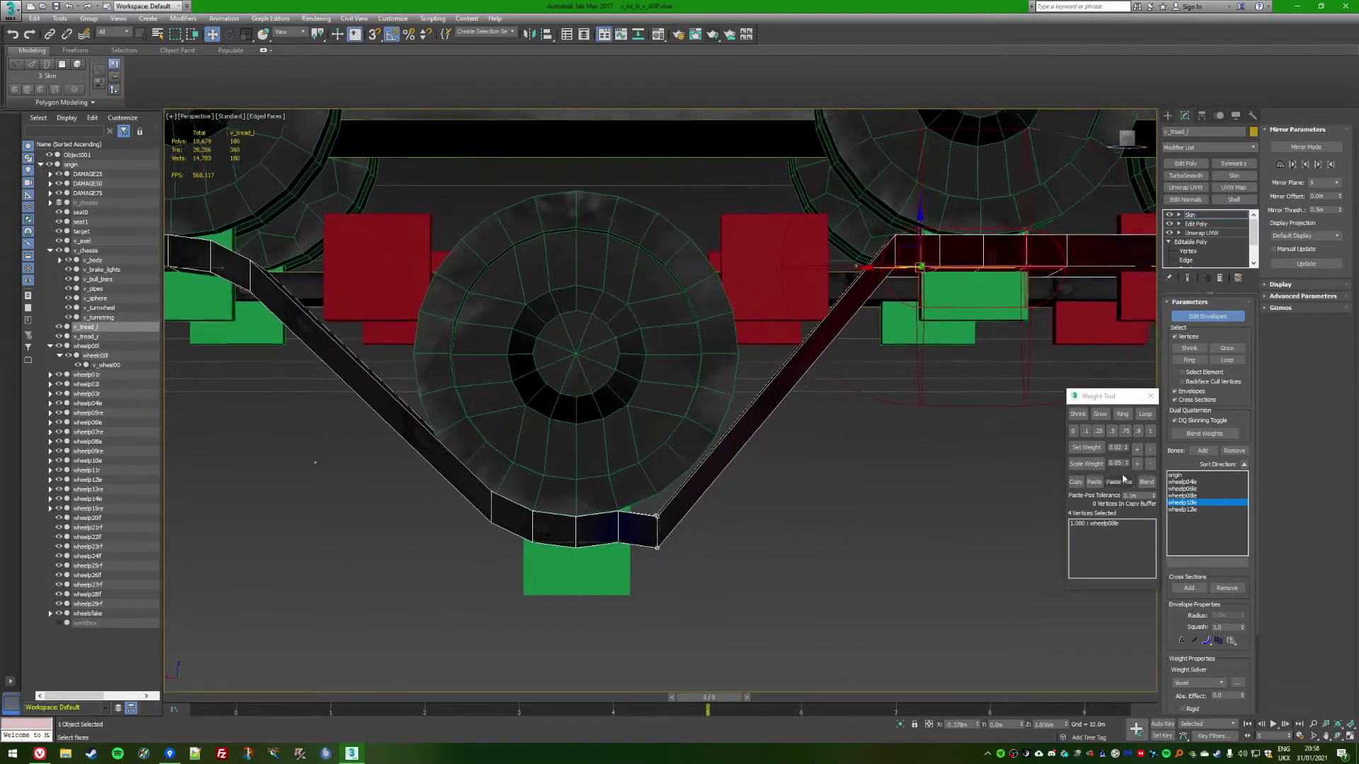
scroll(1123, 479, "up", 1)
double_click(1117, 447)
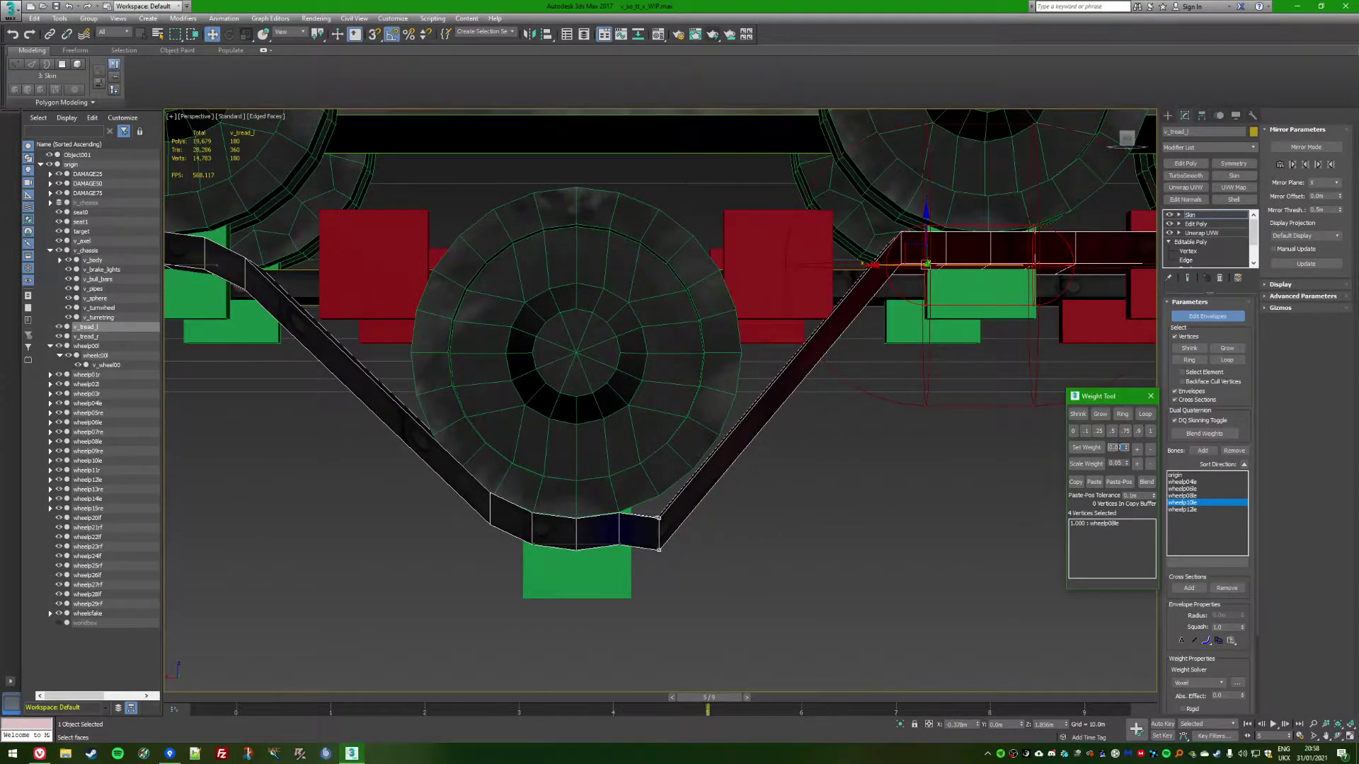
key("Return")
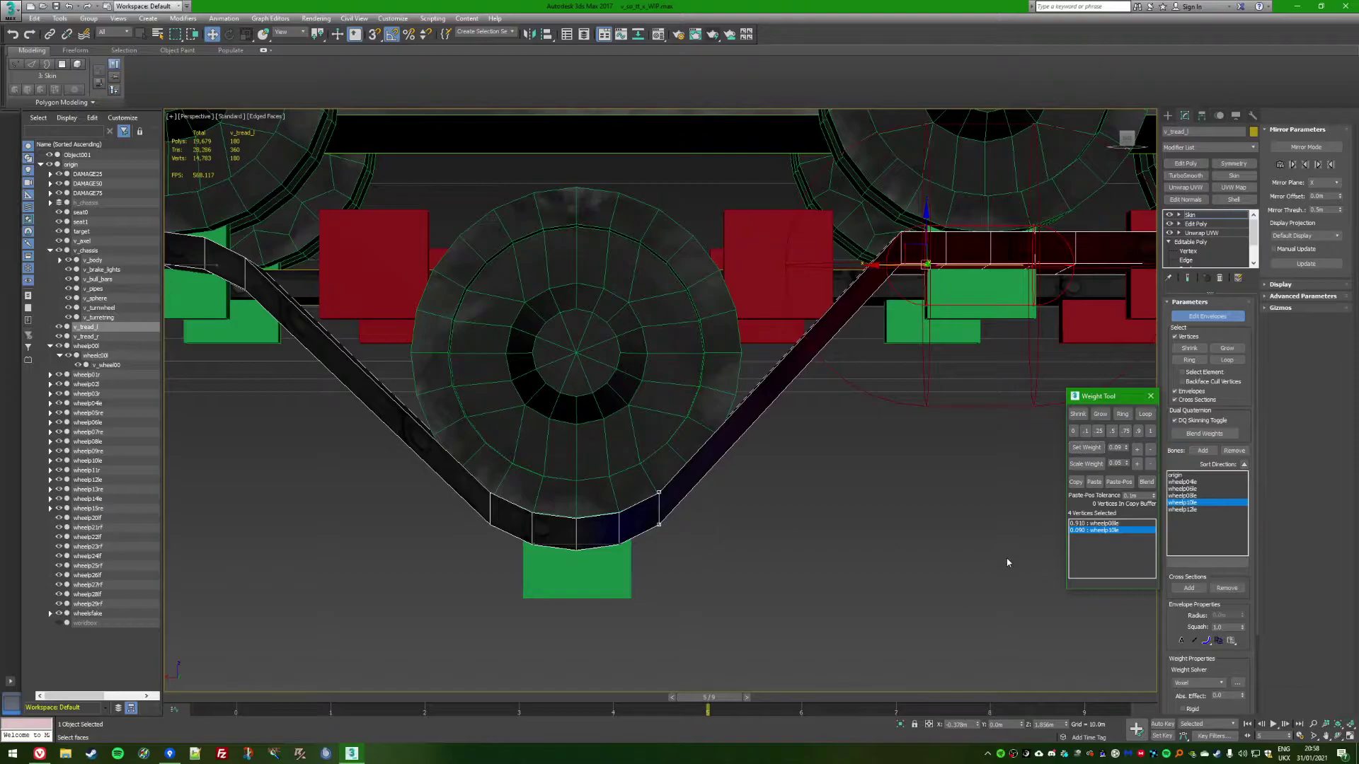
Select the four vertices at the front corner beneath the fourth road wheel and weight them 0.09 to wheelp08le
scroll(1022, 559, "down", 4)
scroll(849, 446, "up", 3)
middle_click_drag(849, 446, 1141, 522, "alt")
left_click(1194, 497)
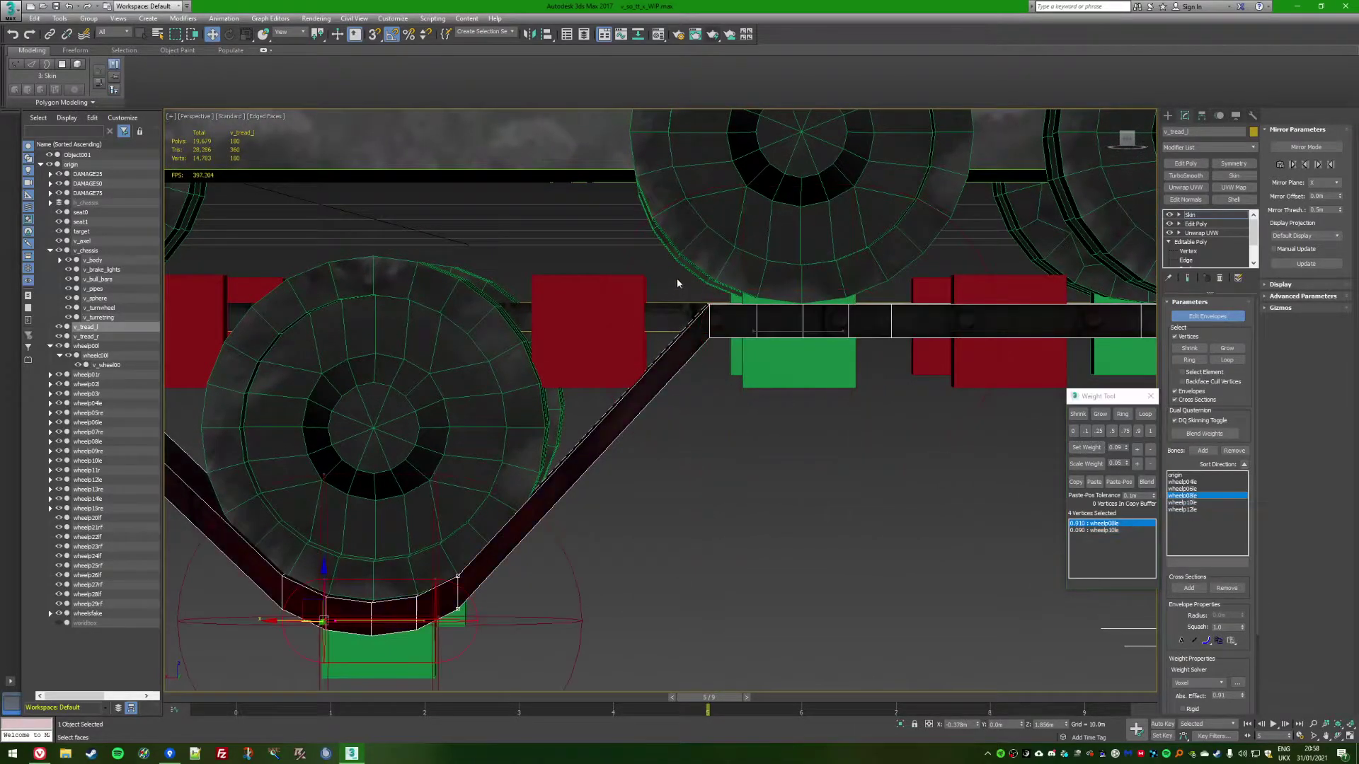
left_click_drag(728, 383, 729, 383)
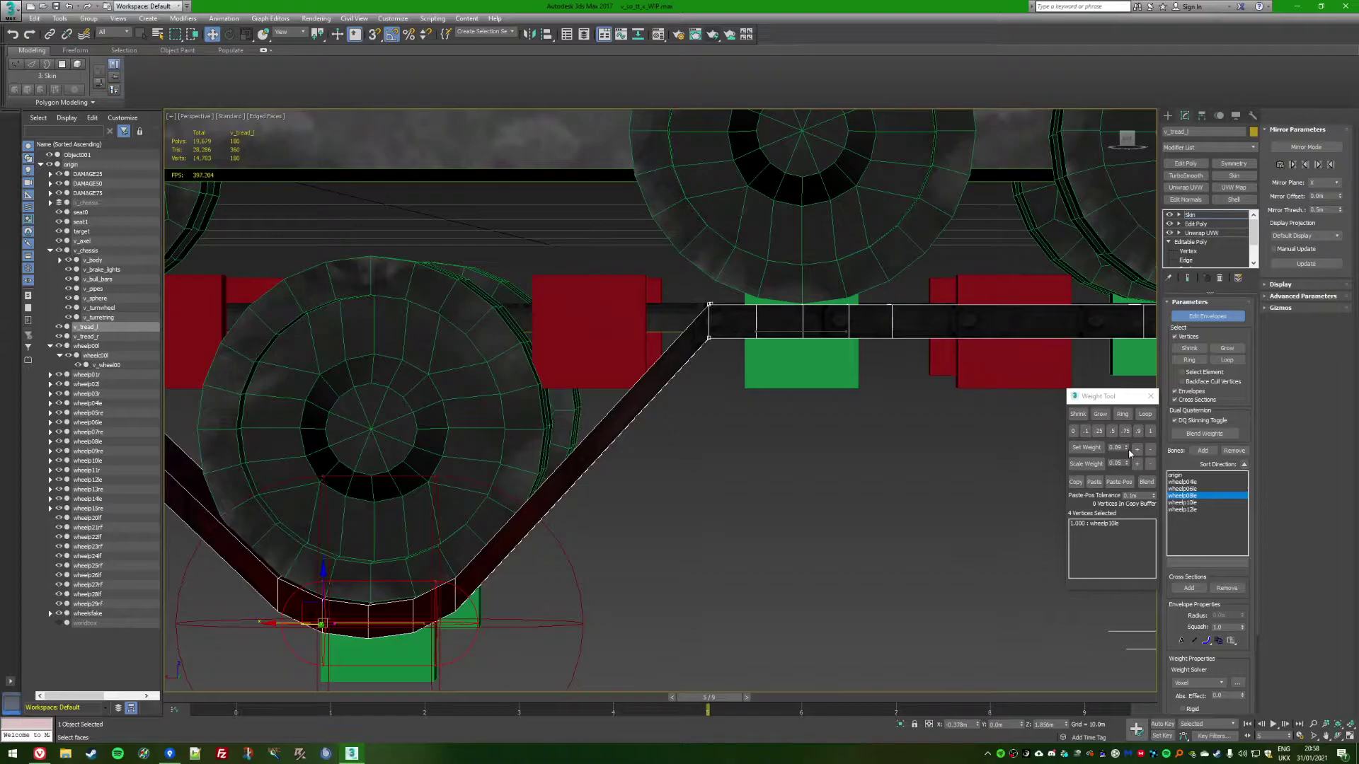
left_click(1086, 447)
key("ctrl+z")
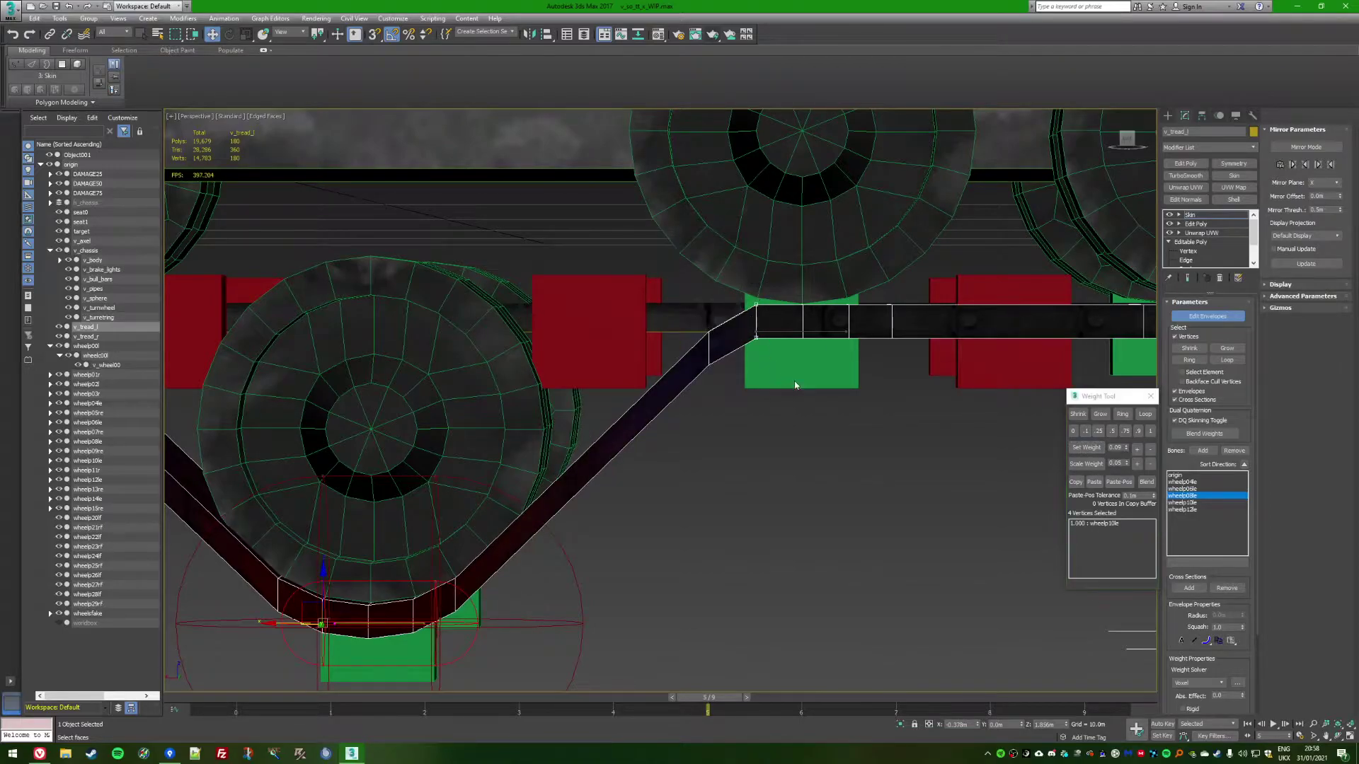
Weight the next four vertices rearward beneath the fourth road wheel 0.02 to wheelp08le
left_click(1117, 448)
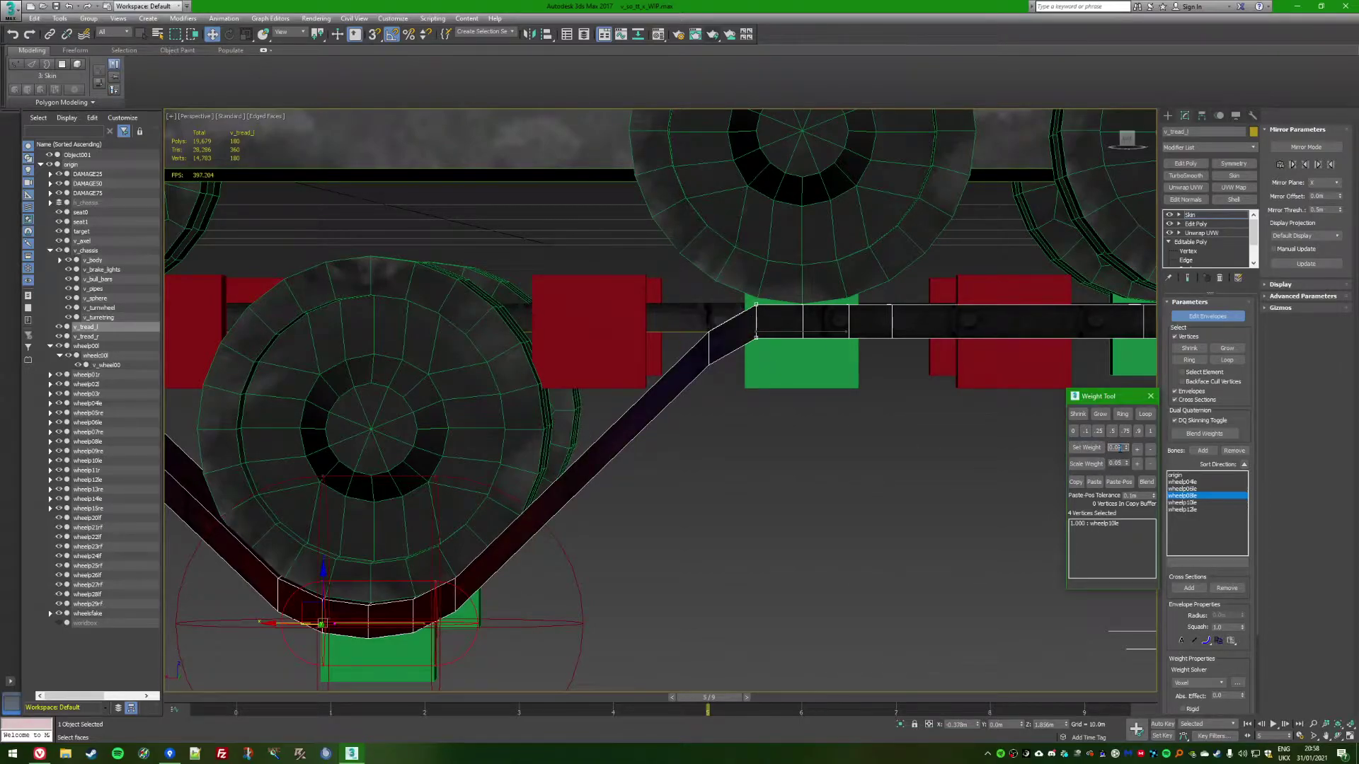
type("0.02")
left_click(1085, 448)
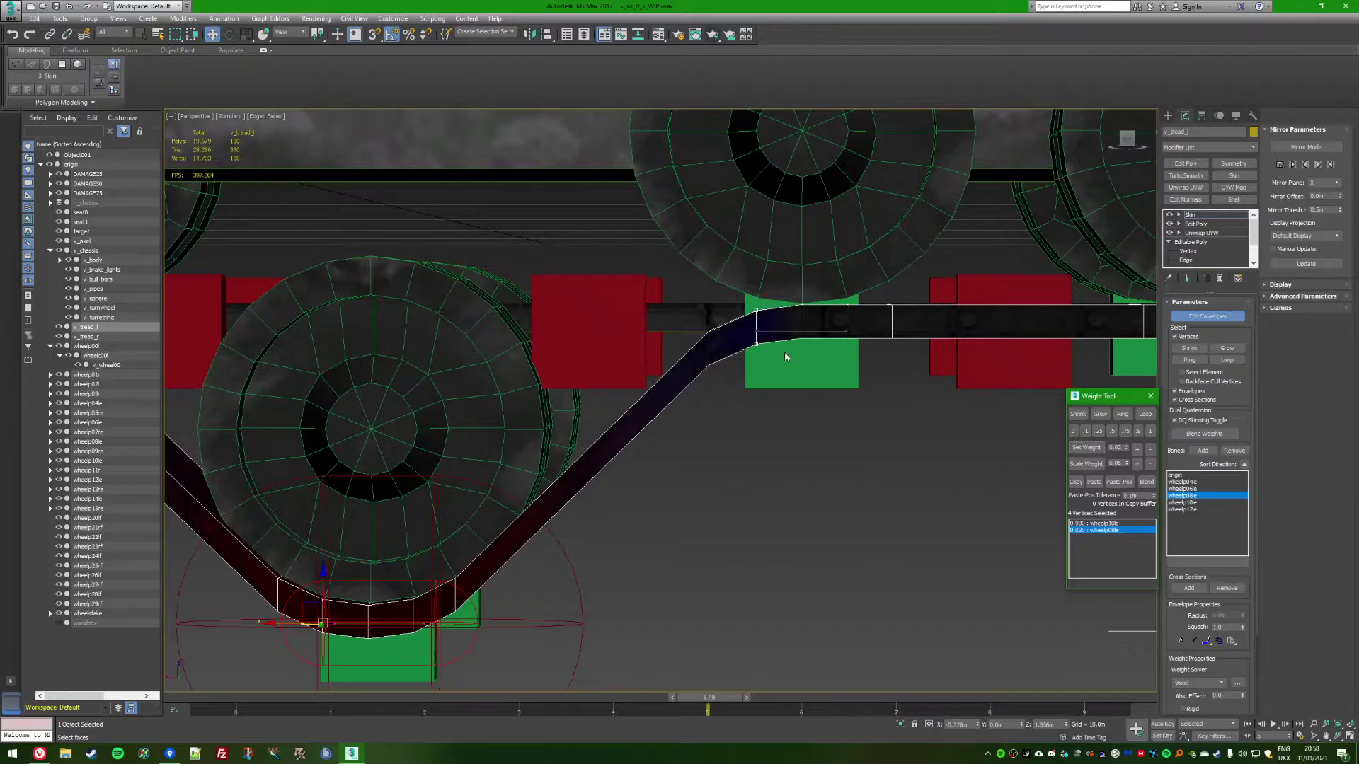
Select the four vertices just behind the bottom centre of the fourth road wheel and weight them 0.02 to wheelp12le
middle_click_drag(785, 358, 713, 274, "alt")
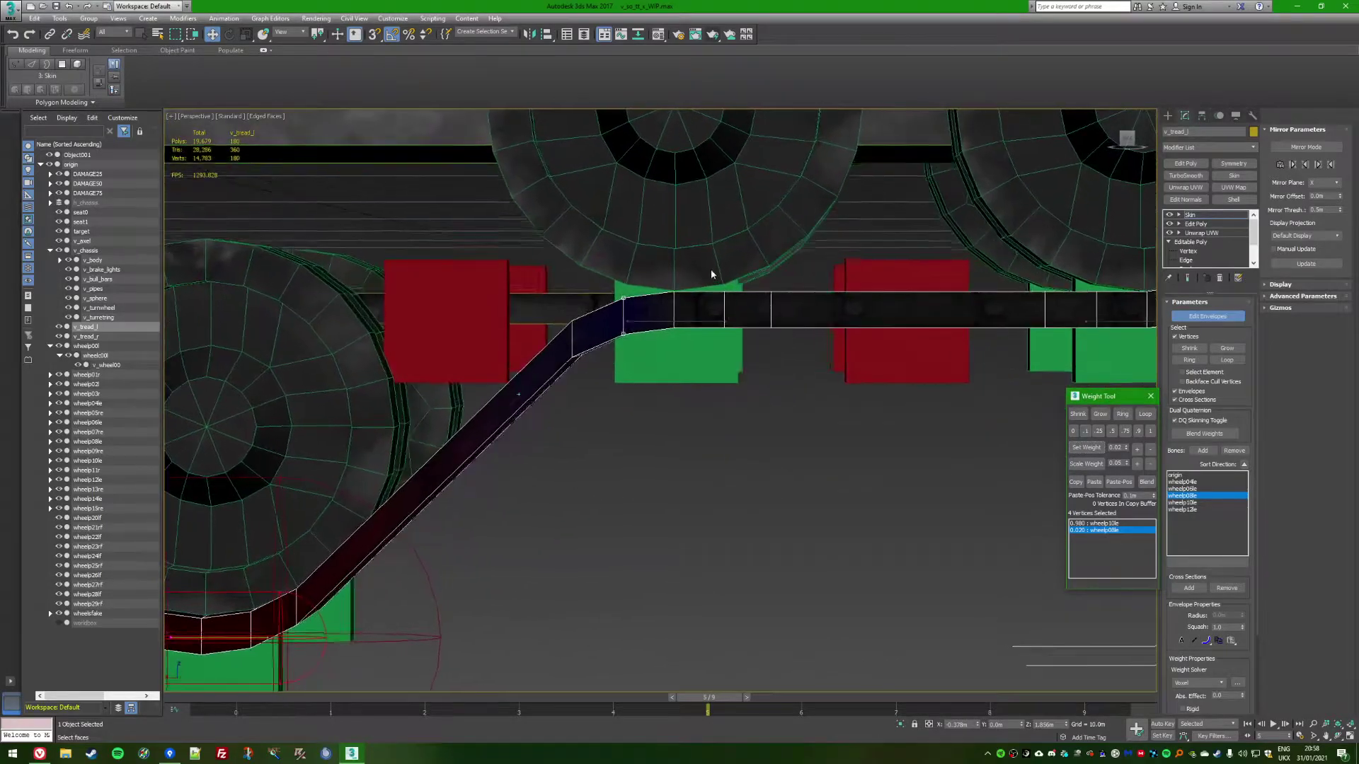
left_click_drag(710, 273, 755, 370)
left_click(1190, 509)
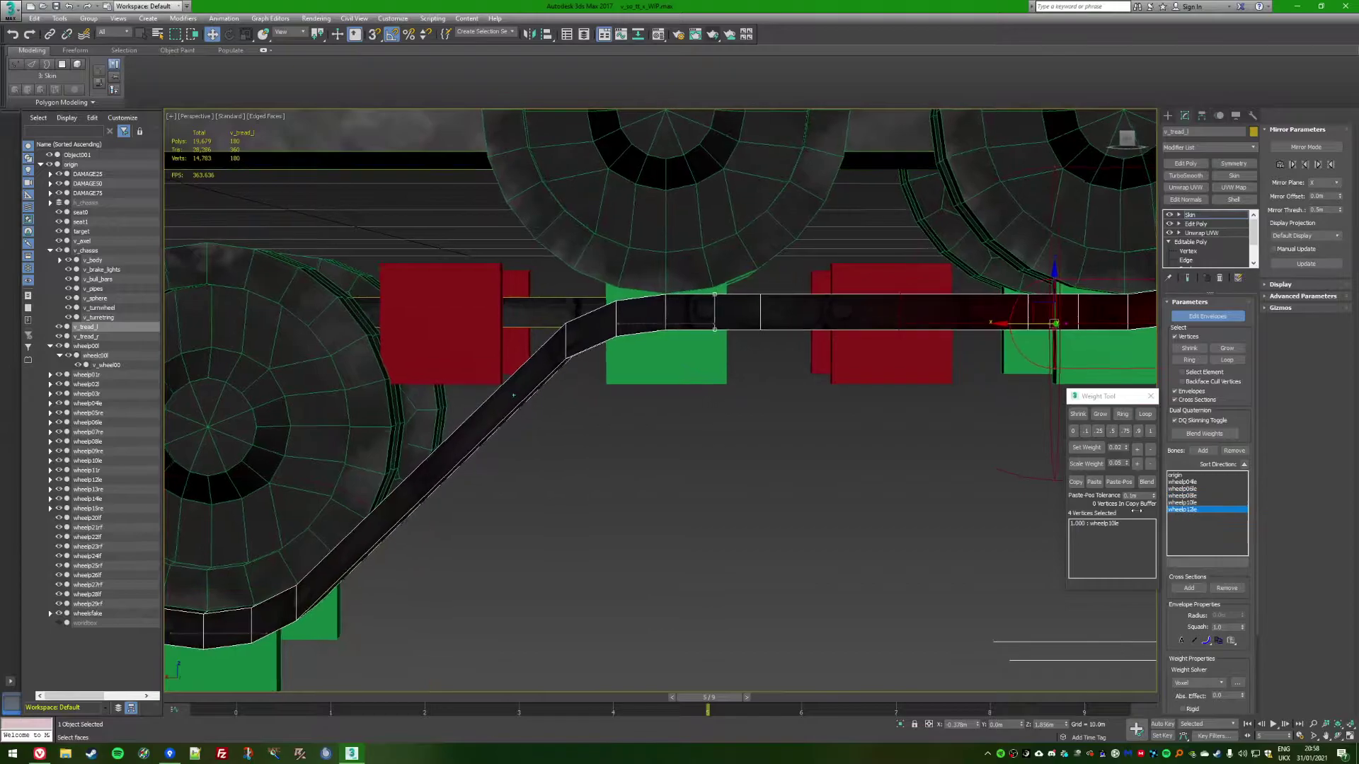
middle_click_drag(994, 475, 1027, 469, "alt")
left_click(1083, 451)
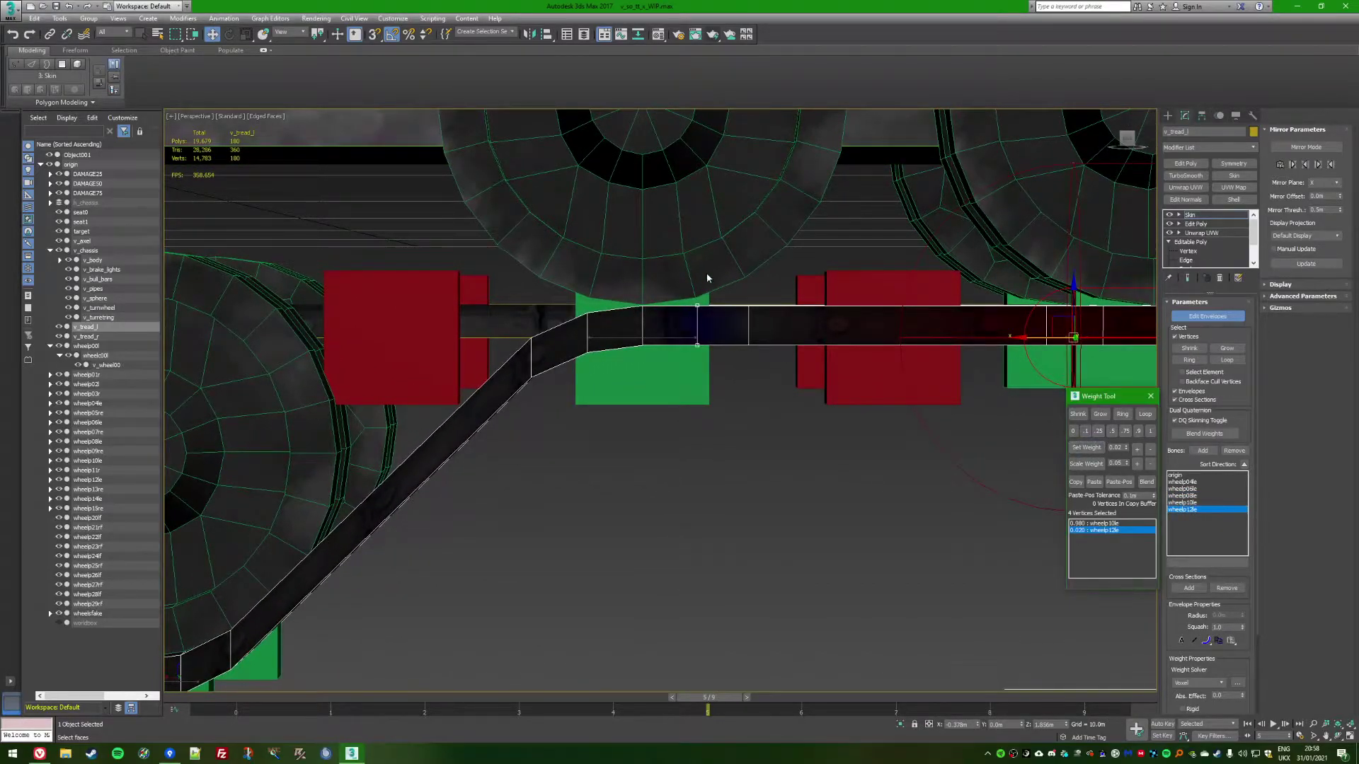
Weight the four vertices at the rear corner beneath the fourth road wheel 0.09 to wheelp12le, and clear the selection
left_click_drag(706, 278, 792, 382)
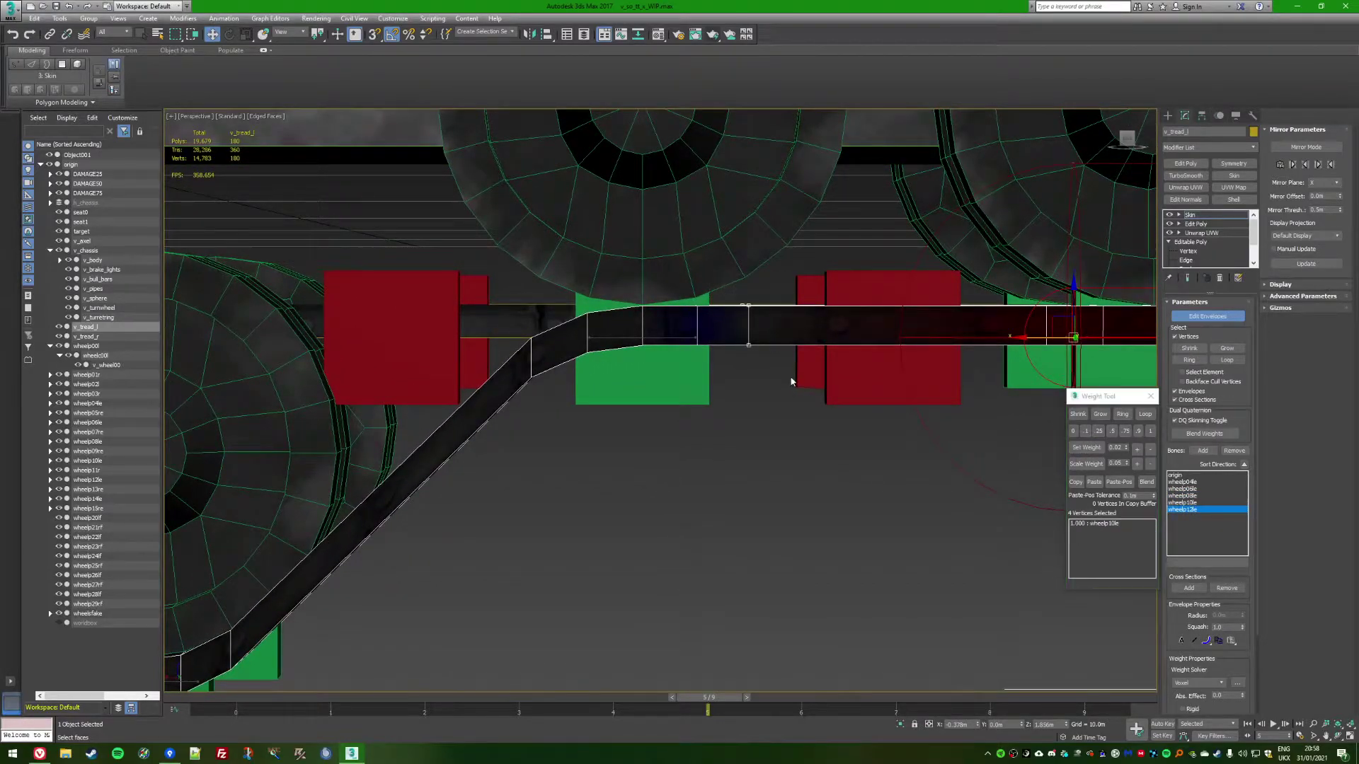
left_click(1126, 450)
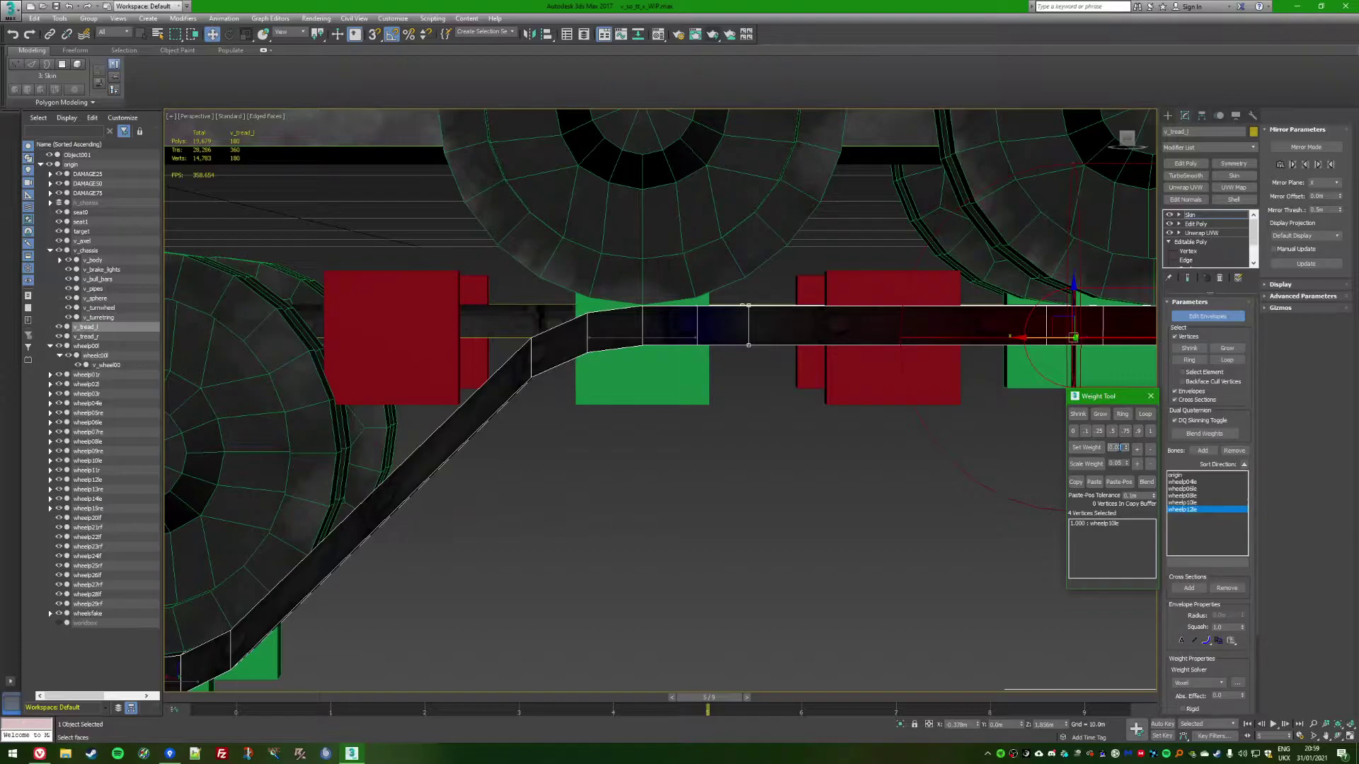
left_click(1091, 450)
left_click(821, 423)
scroll(652, 665, "down", 2)
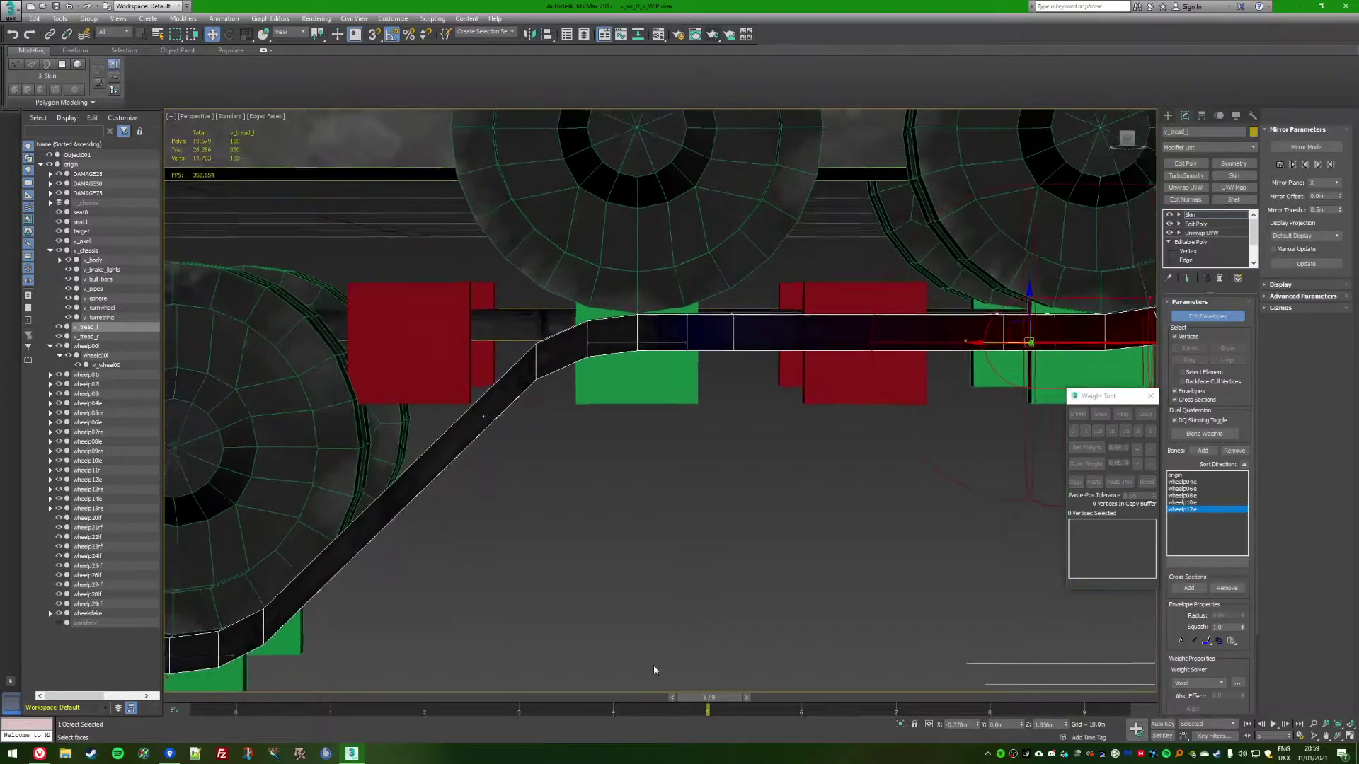
Move the animation to frame 6 and weight the four vertices at the fifth road wheel's front corner 0.09 to wheelp10le
left_click_drag(710, 701, 776, 702)
middle_click_drag(732, 659, 664, 507, "alt")
scroll(750, 445, "up", 4)
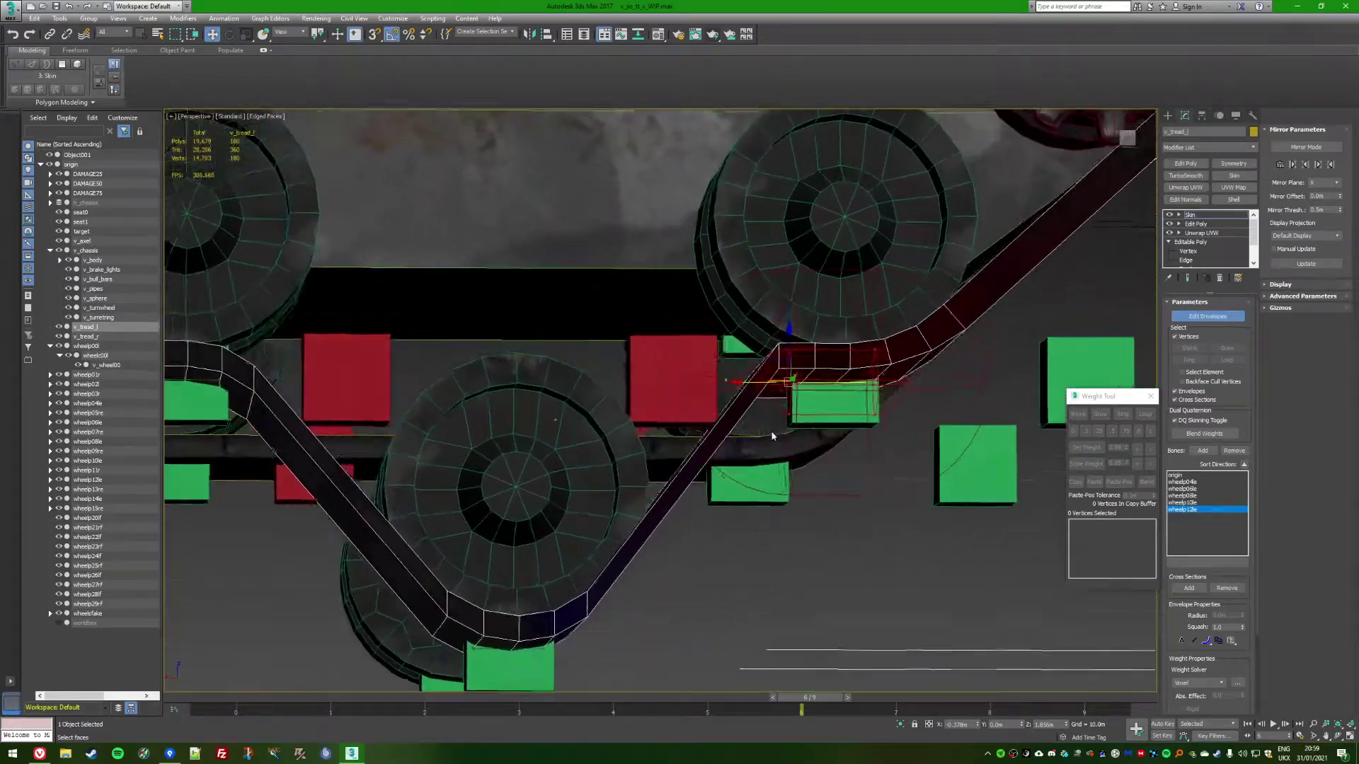
middle_click_drag(771, 431, 612, 358, "alt")
scroll(851, 445, "up", 2)
left_click_drag(612, 358, 682, 473)
middle_click_drag(683, 472, 695, 464, "alt")
left_click(1200, 502)
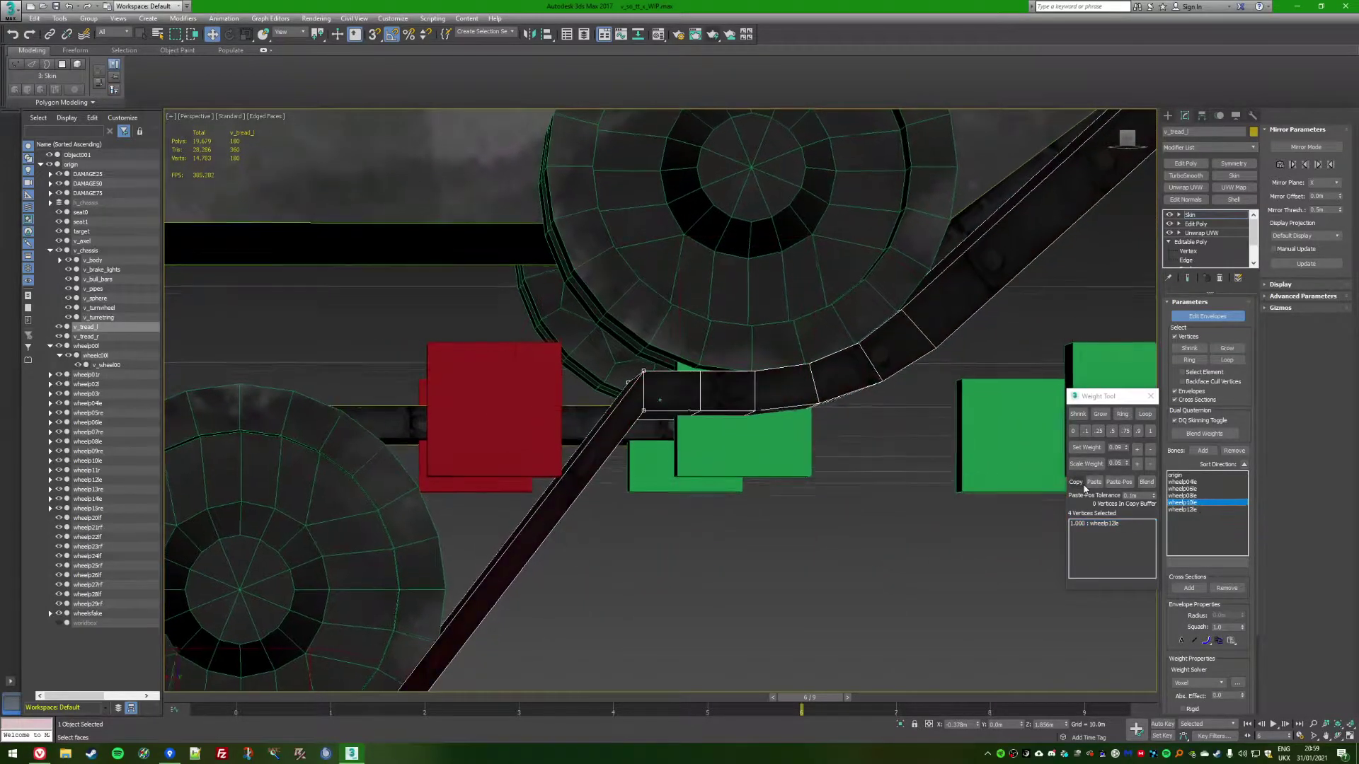
scroll(1092, 523, "up", 1)
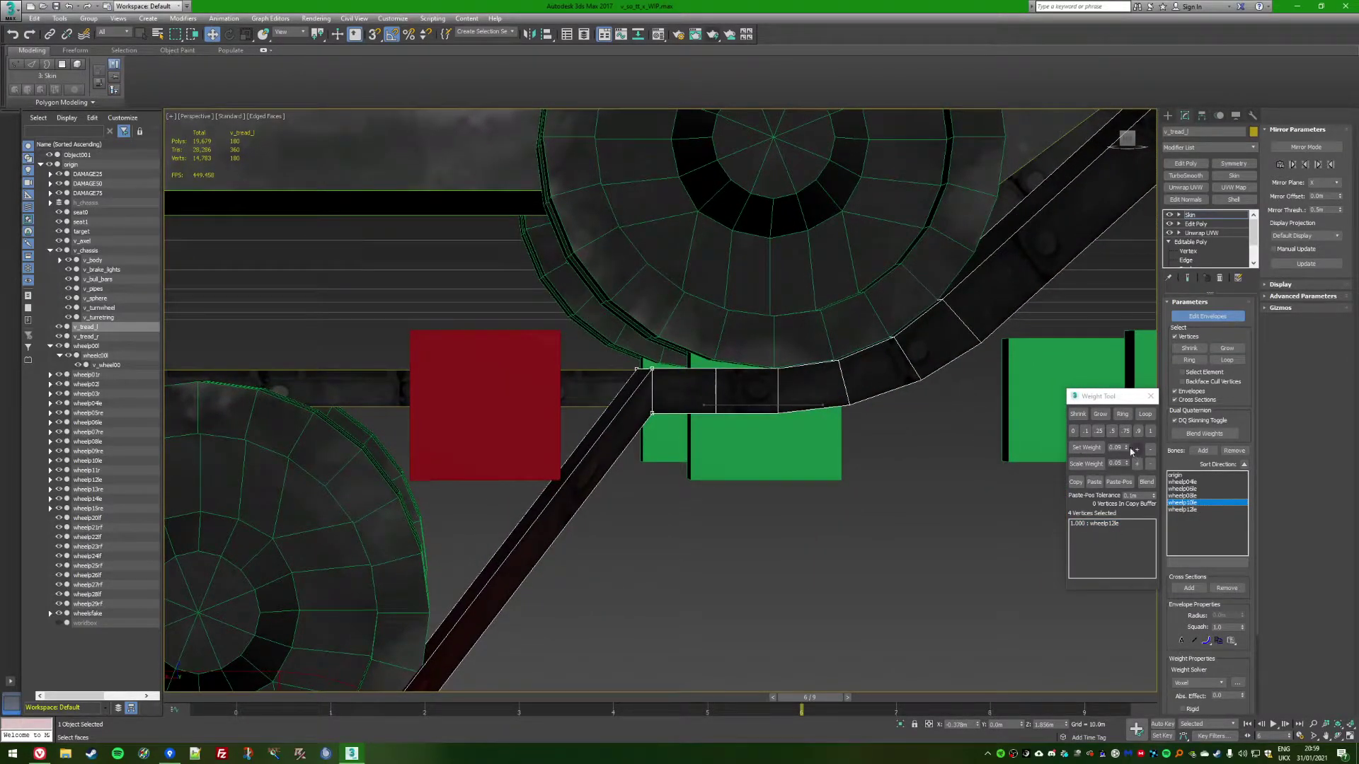
left_click(1087, 449)
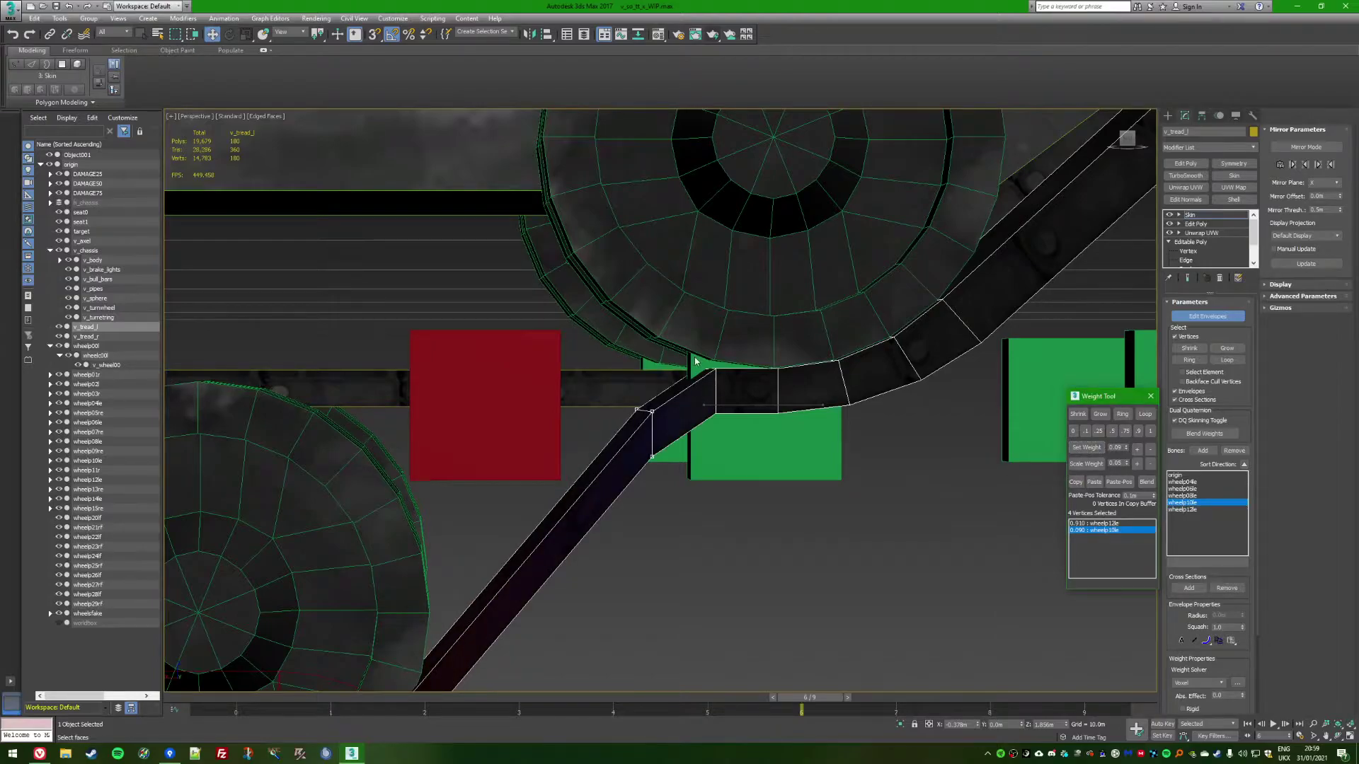
Select the next four vertices rearward beneath the fifth road wheel and weight them 0.02 to wheelp10le
middle_click_drag(671, 355, 671, 347, "alt")
left_click_drag(687, 345, 729, 448)
middle_click_drag(731, 450, 761, 451, "alt")
left_click(1122, 447)
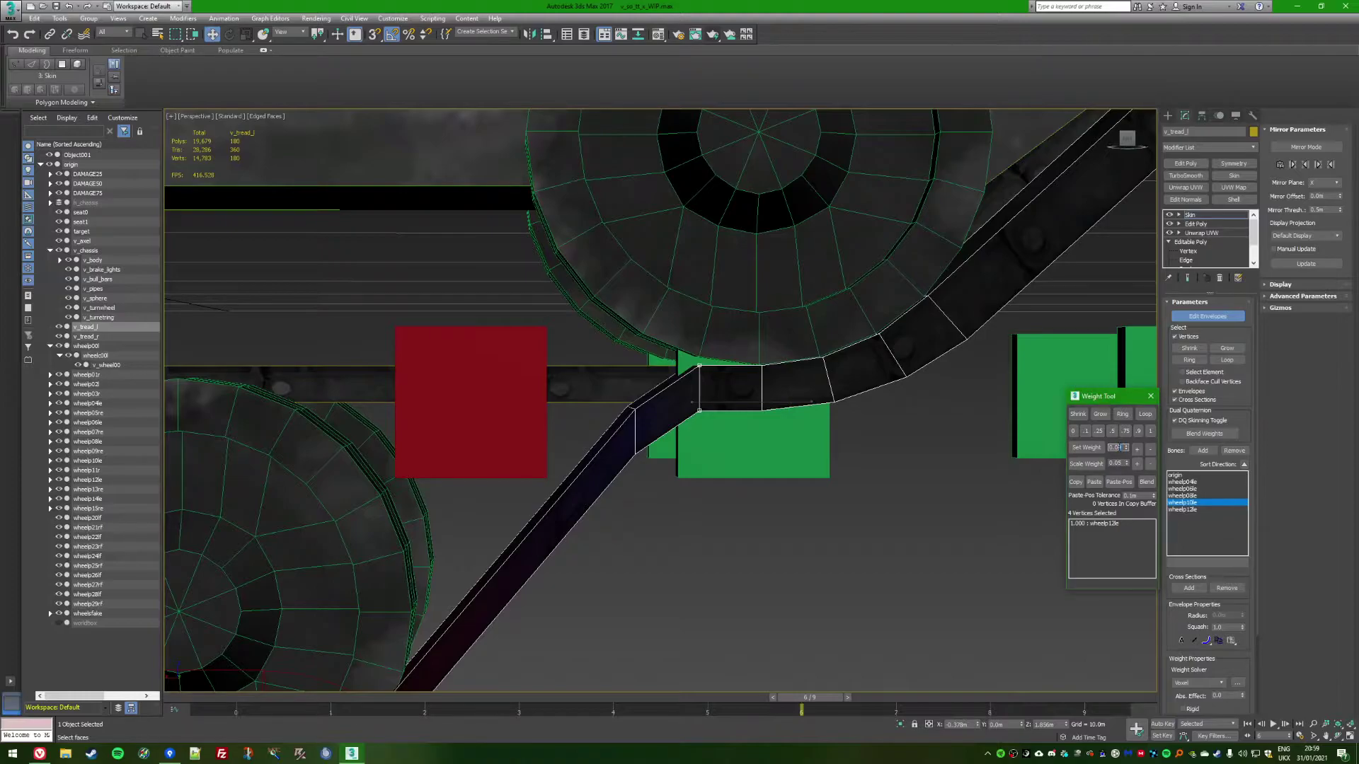
left_click(1086, 447)
scroll(787, 451, "down", 6)
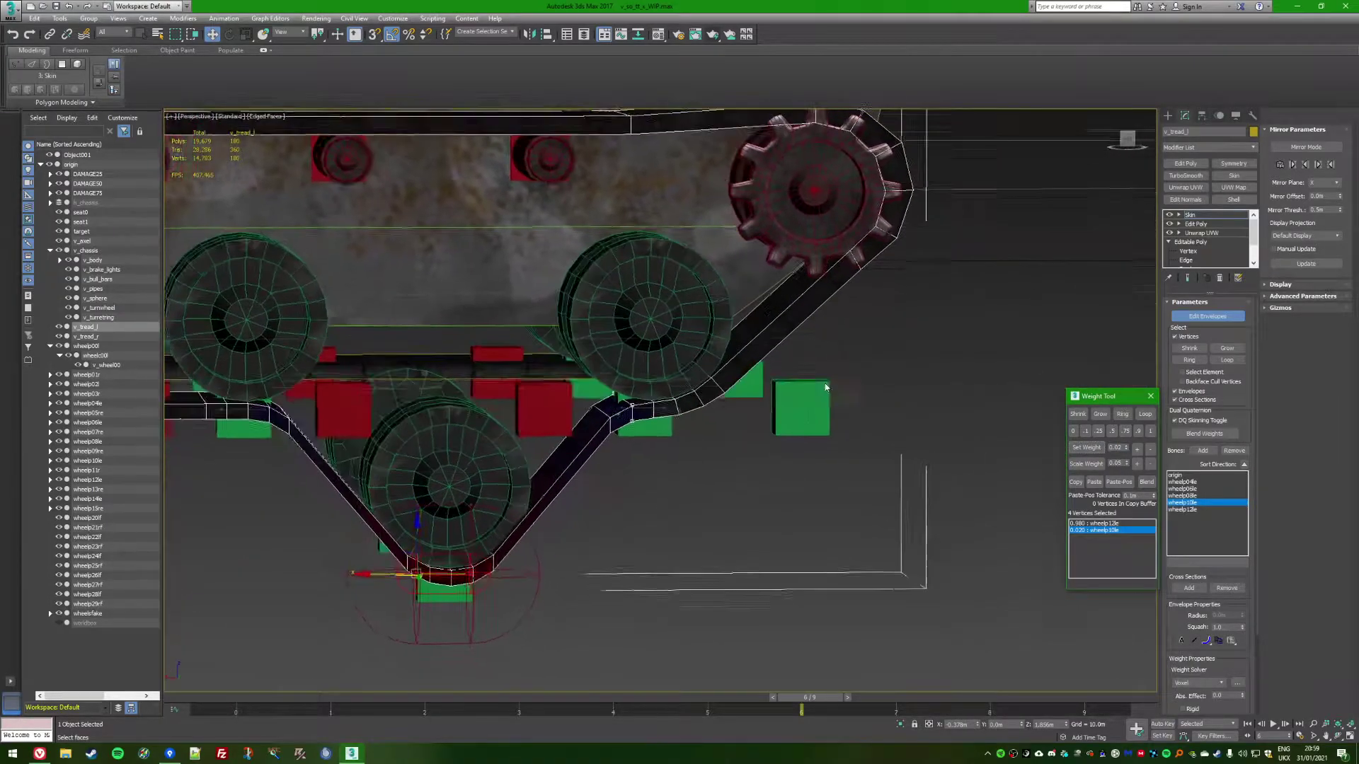
Select the four tread vertices at the lower front edge of the rear drive sprocket
scroll(825, 387, "up", 5)
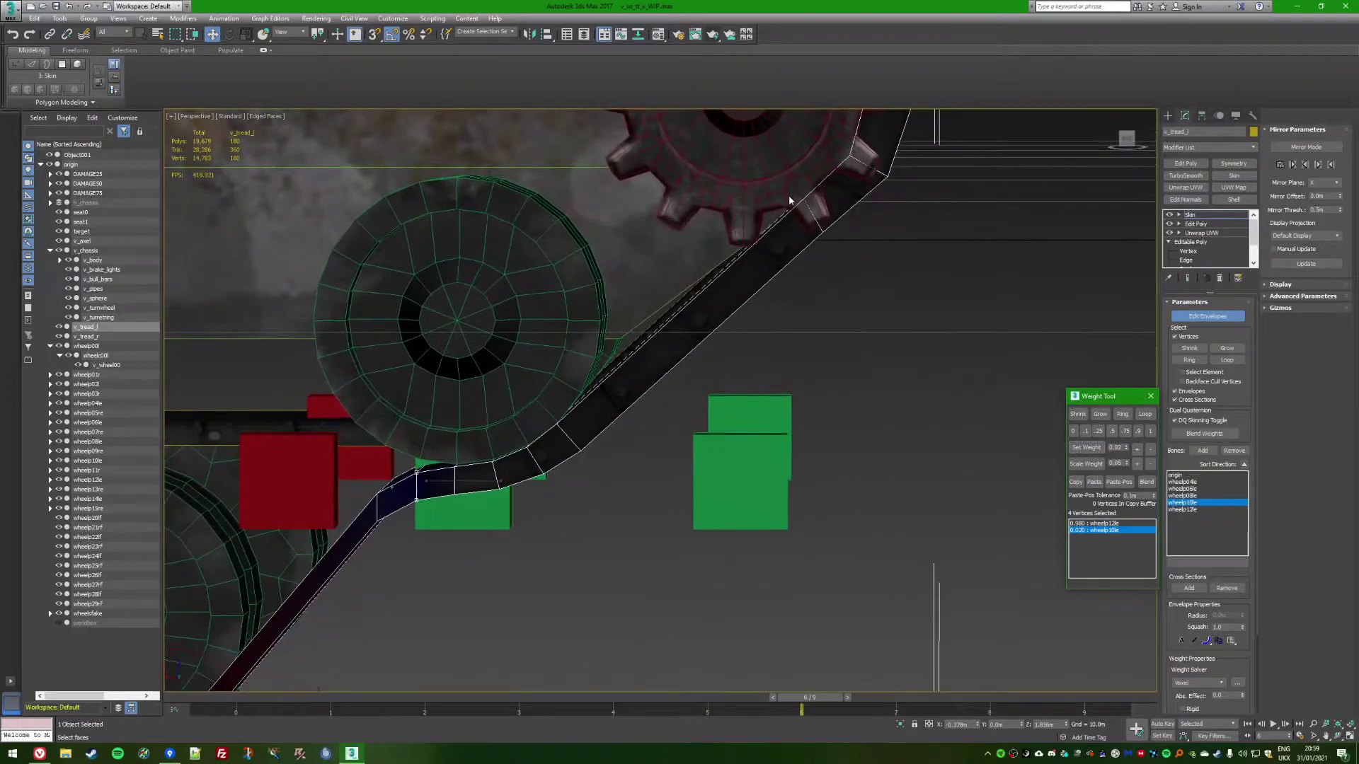
left_click_drag(785, 194, 829, 239)
scroll(849, 276, "down", 2)
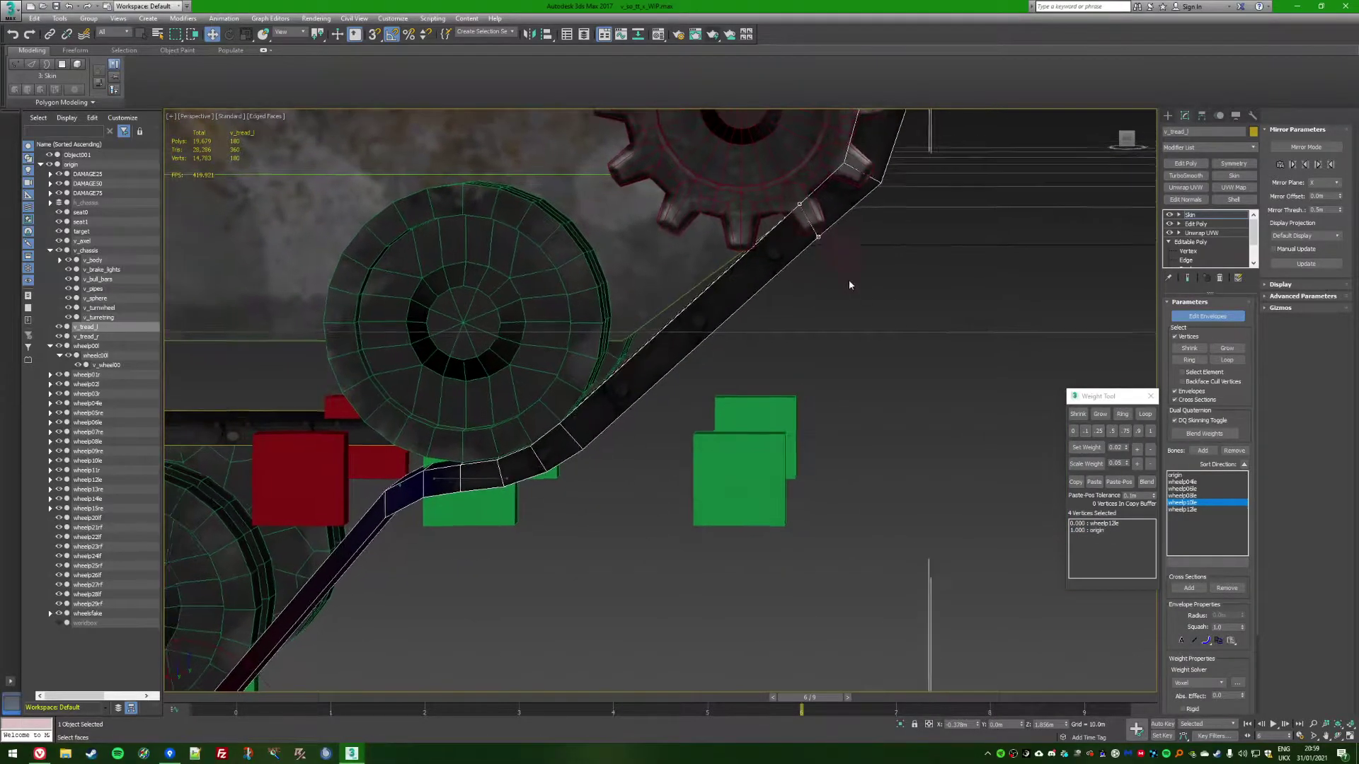
scroll(1001, 434, "down", 5)
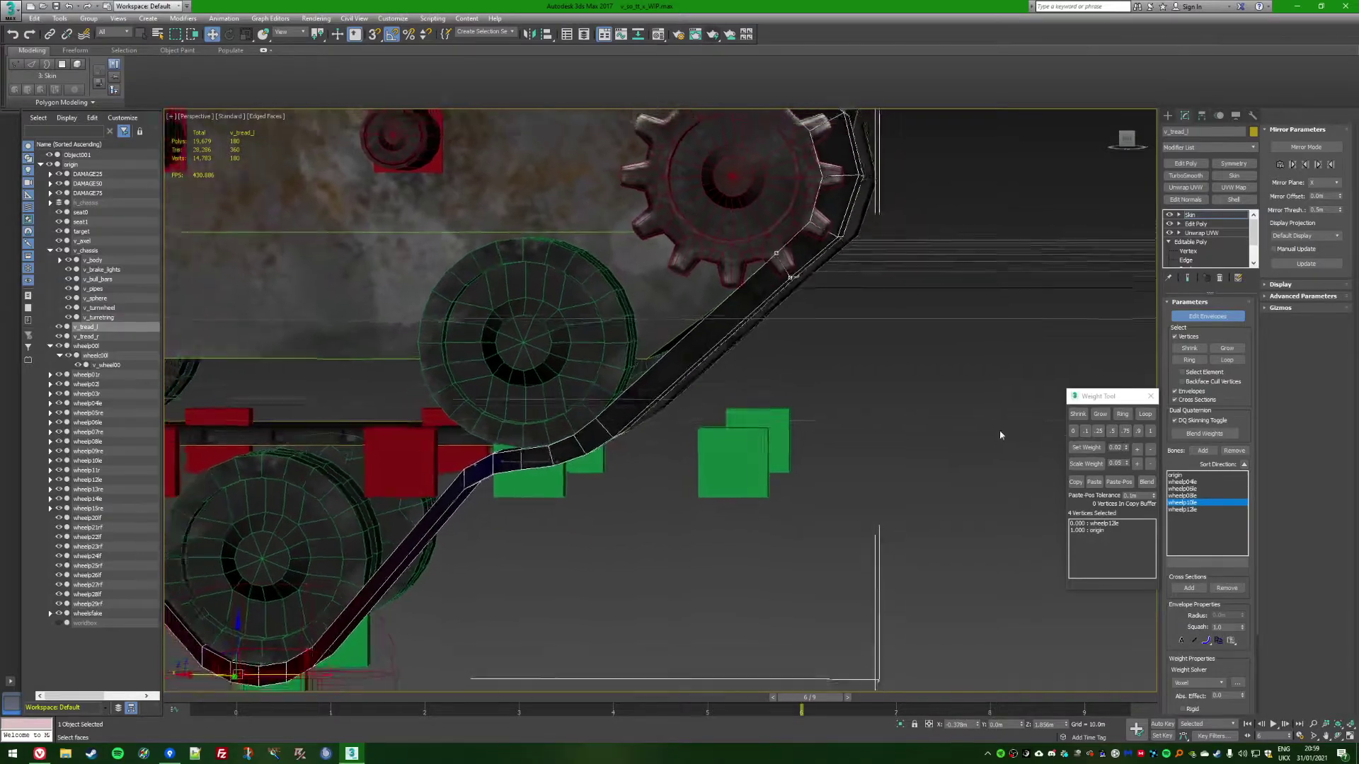
Examine the tread around the front idler and its vertex weights for comparison with the rear sprocket section
middle_click_drag(305, 357, 445, 363)
scroll(380, 300, "up", 1)
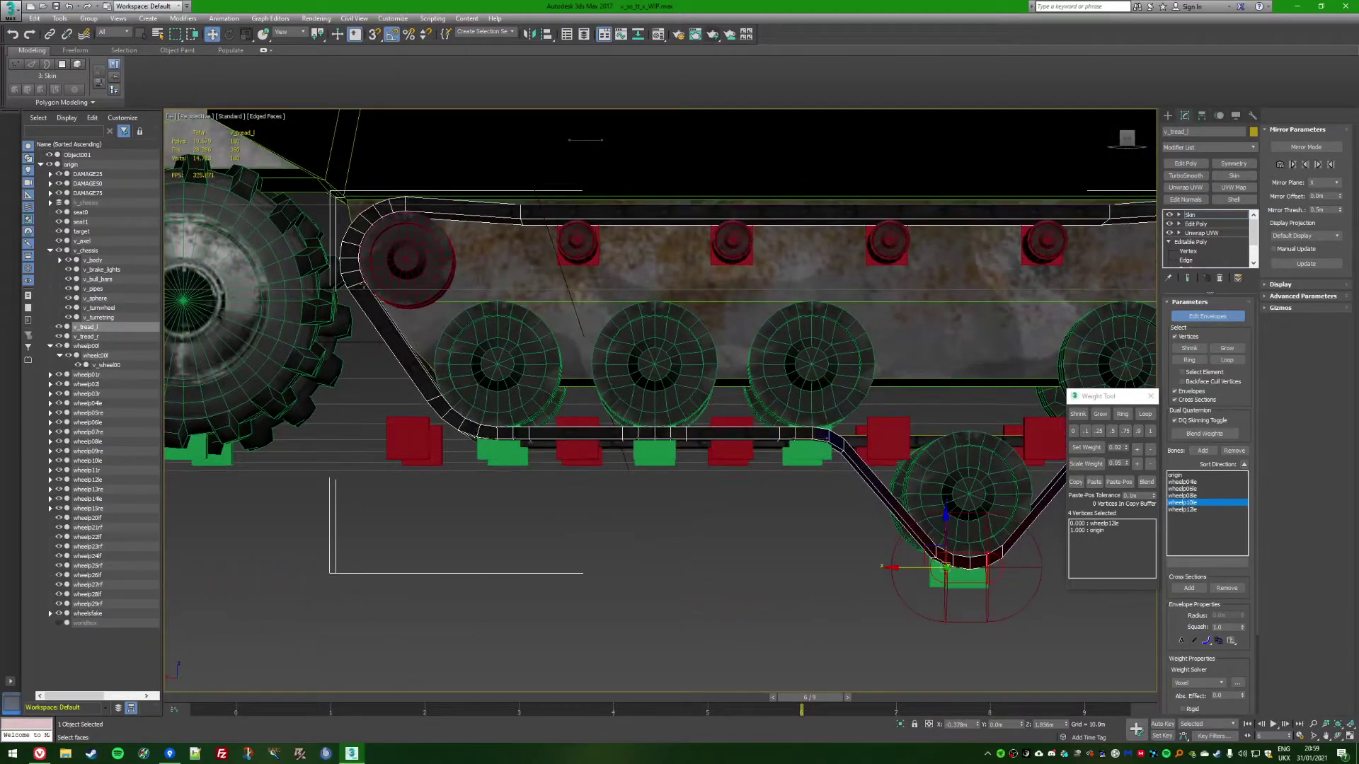
scroll(503, 325, "down", 1)
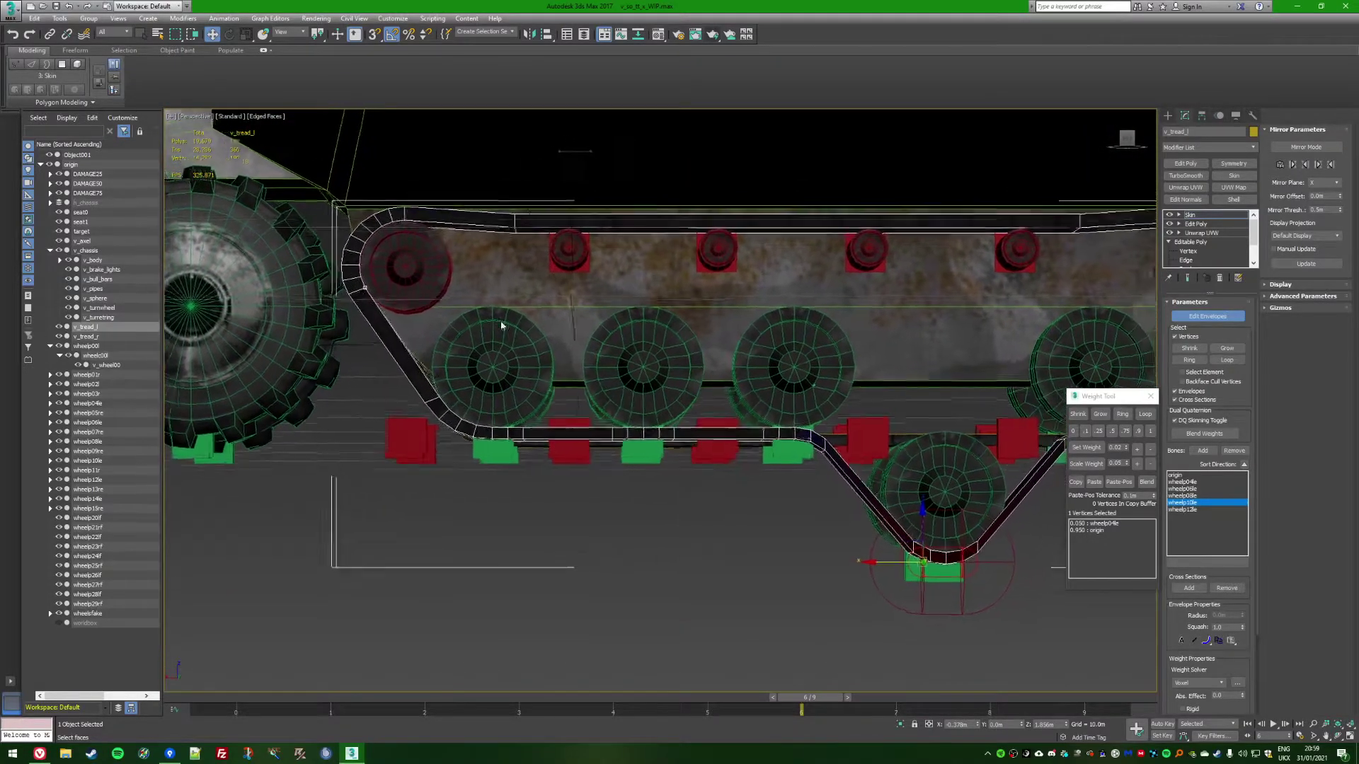
middle_click_drag(740, 352, 575, 340)
scroll(575, 339, "up", 2)
middle_click_drag(662, 382, 296, 321)
scroll(296, 322, "up", 2)
middle_click_drag(913, 319, 754, 278)
middle_click_drag(754, 279, 731, 190, "alt")
scroll(733, 237, "up", 1)
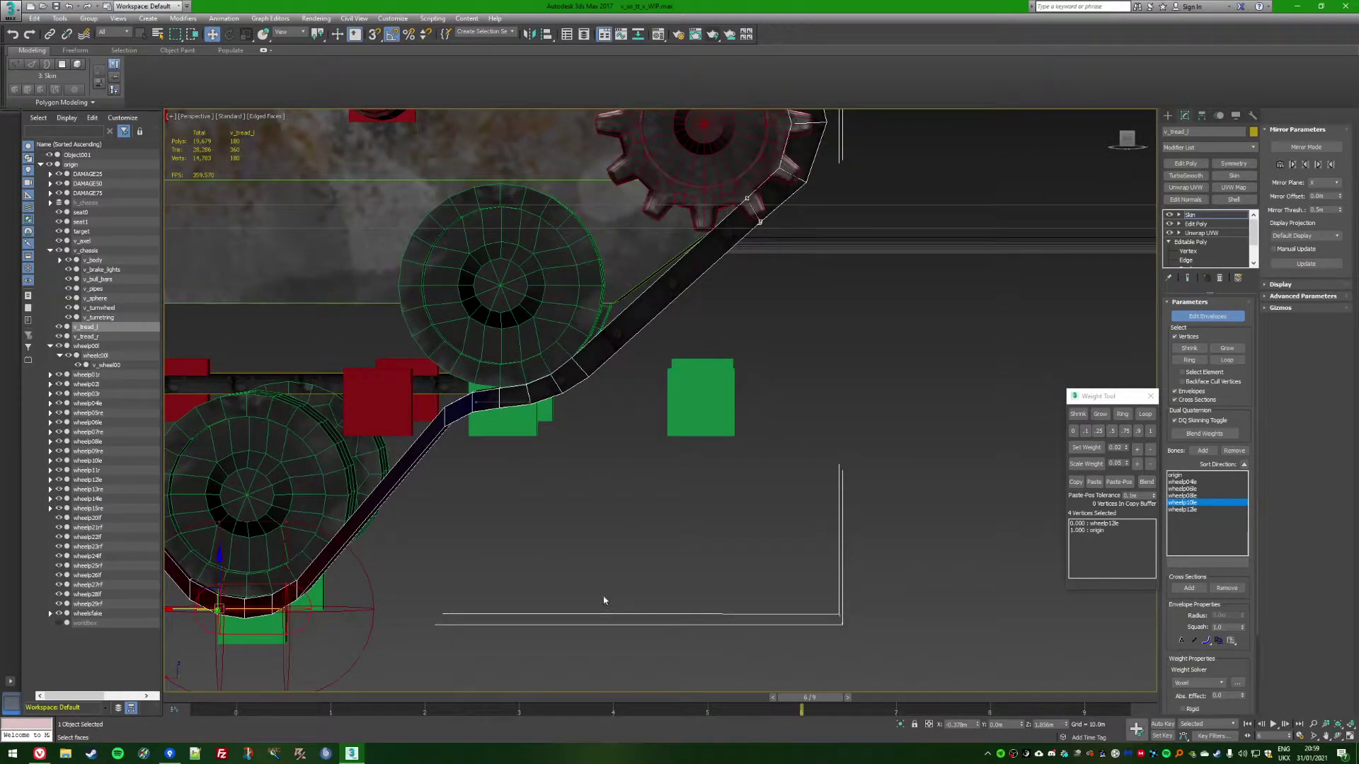
Move the animation to frame 7 and weight the four selected sprocket vertices 0.05 to wheelp12le
left_click_drag(786, 702, 880, 704)
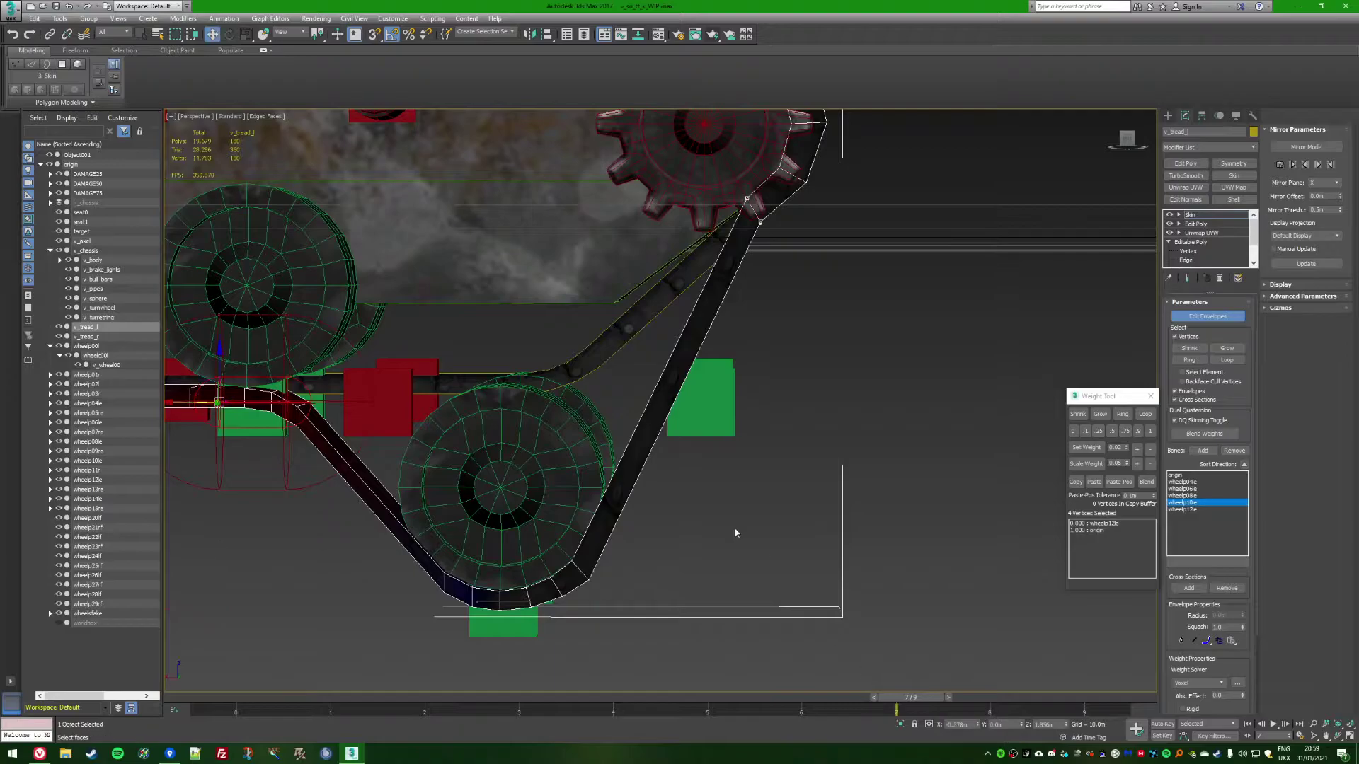
middle_click_drag(1142, 494, 1133, 463, "alt")
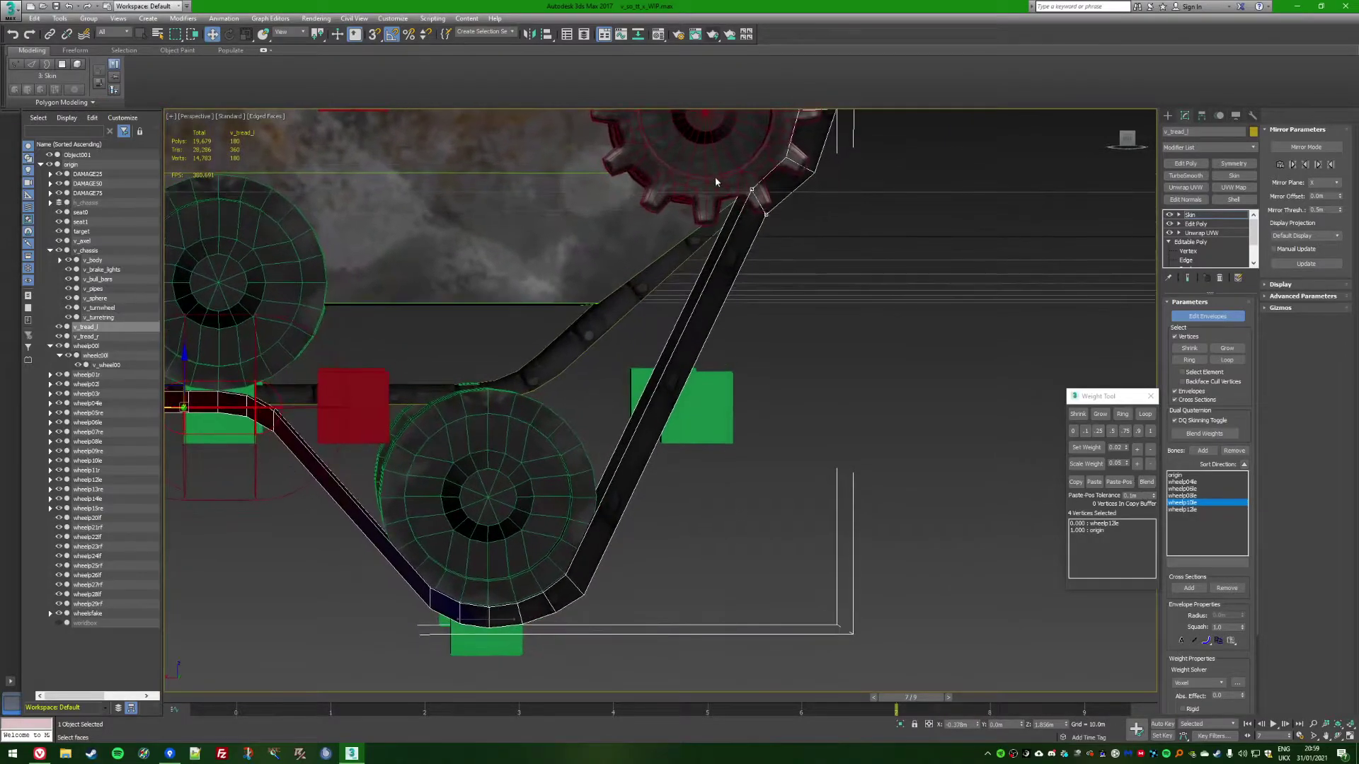
middle_click_drag(1025, 383, 1018, 373, "alt")
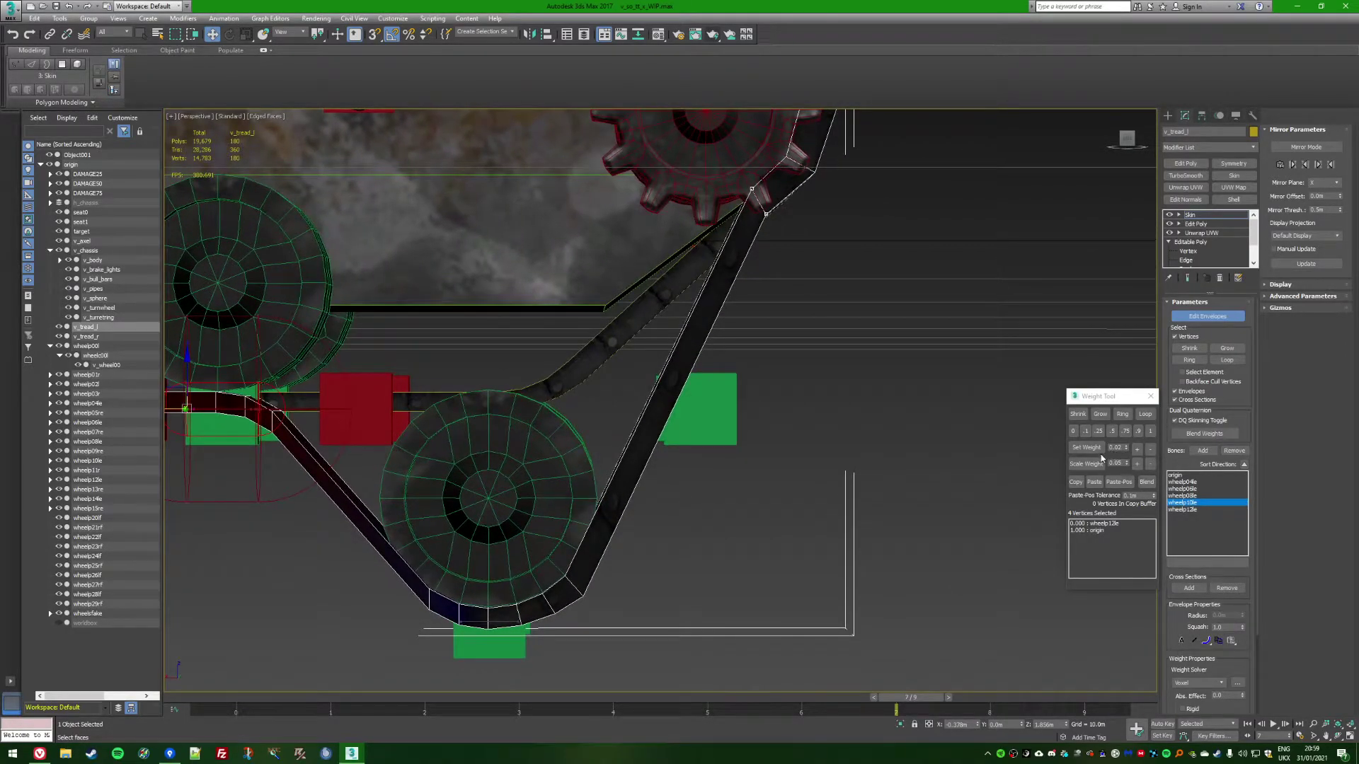
left_click(1117, 447)
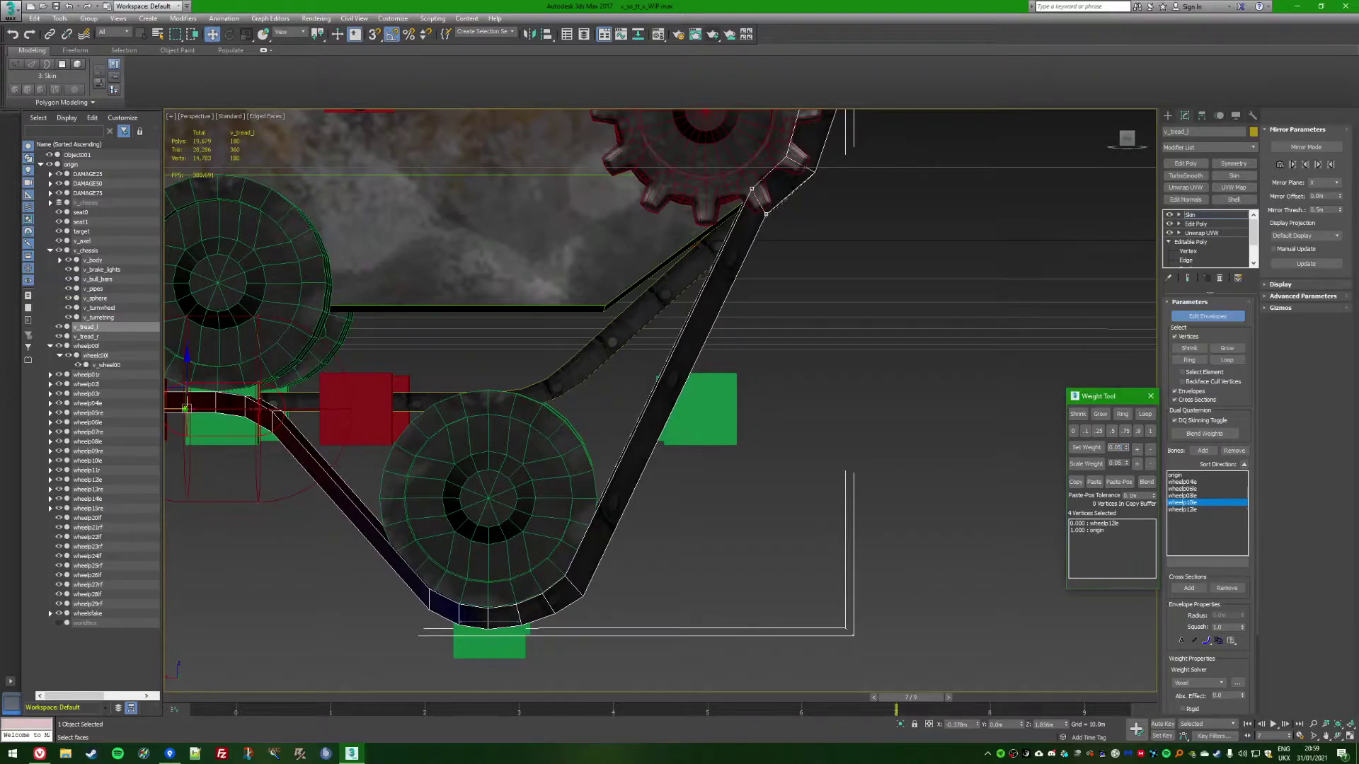
left_click(1091, 447)
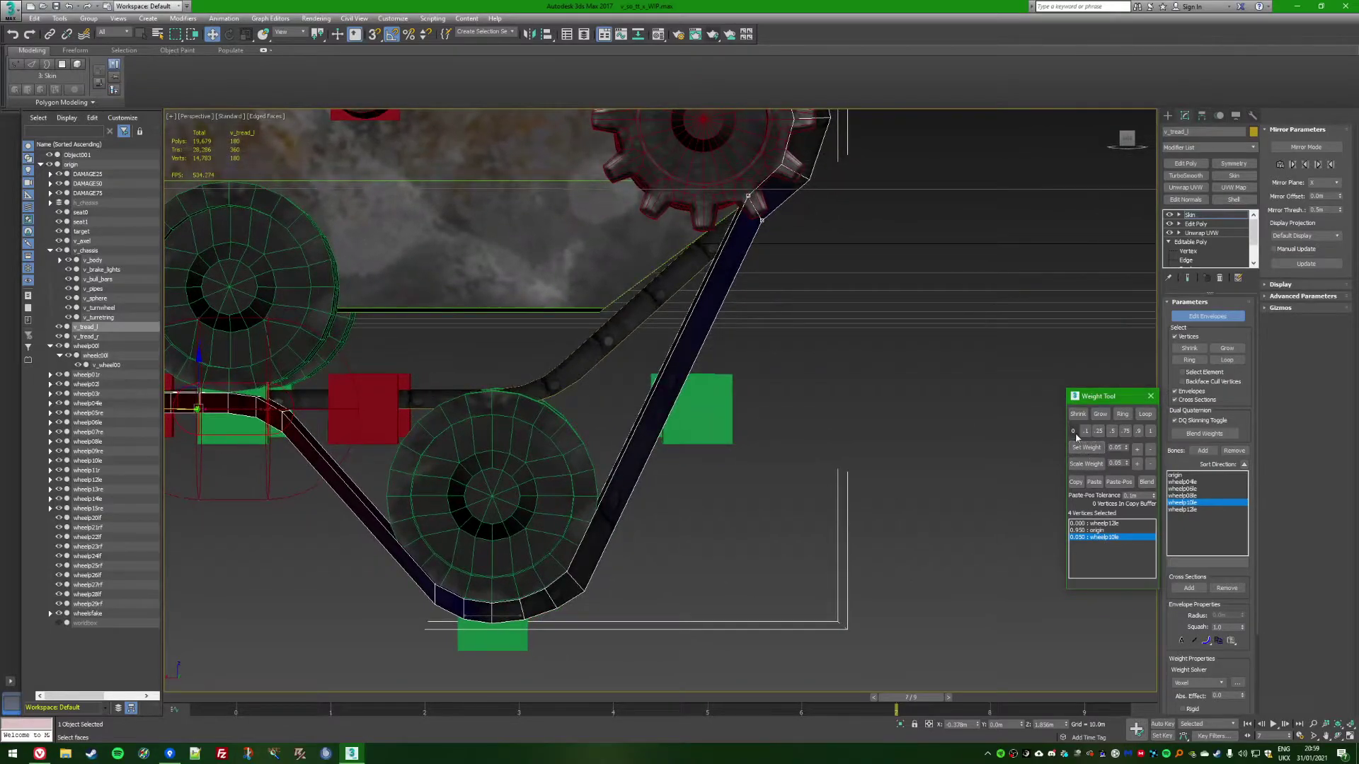
left_click(1095, 527)
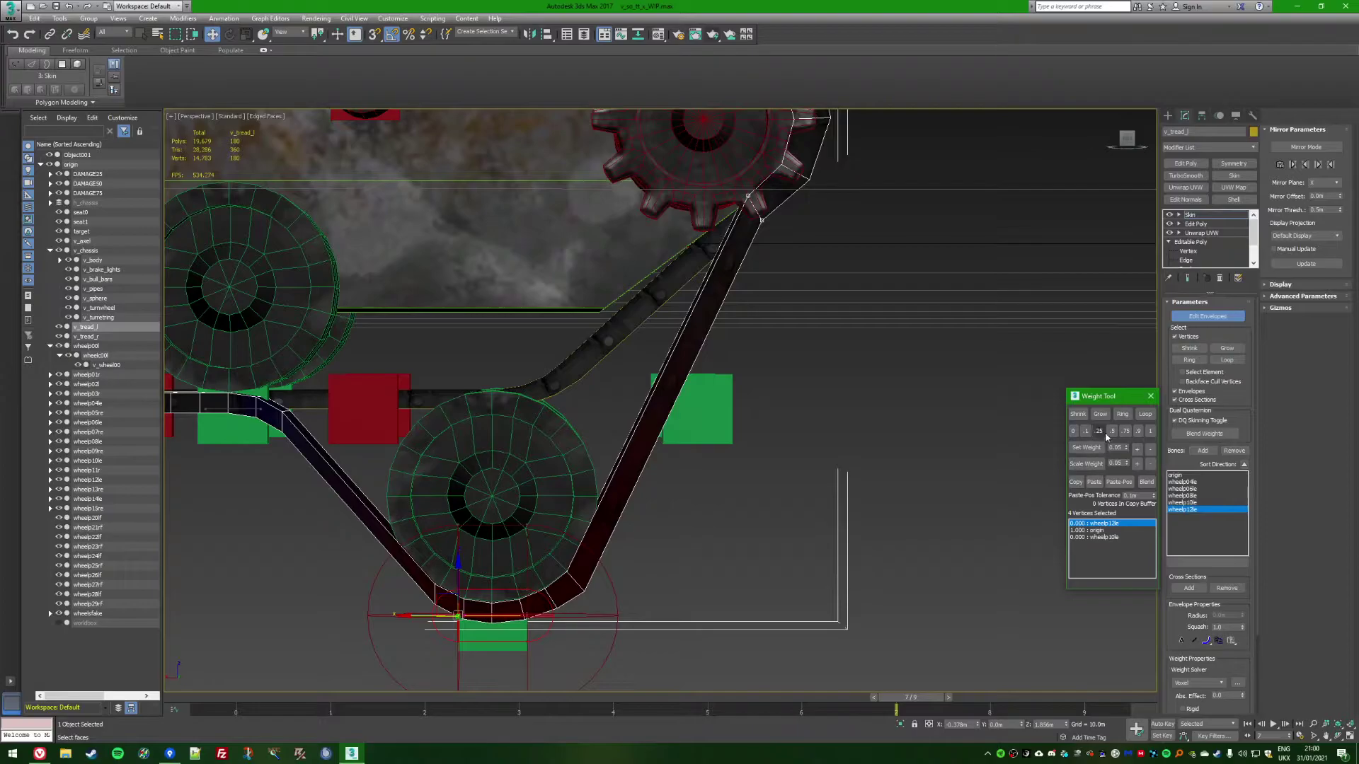
left_click(1095, 449)
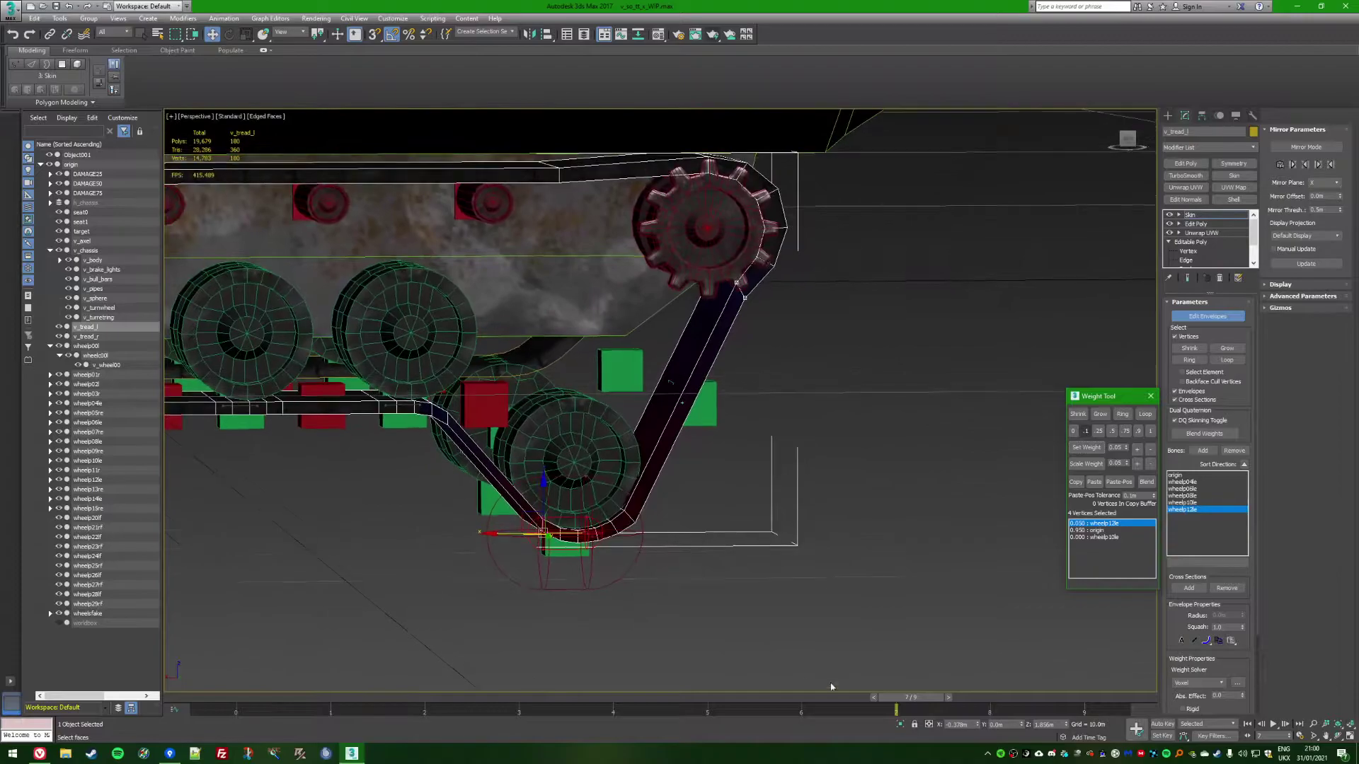
Move the animation to frame 8, leave envelope editing and select the wheelp12le helper box beneath the rearmost road wheel
left_click_drag(910, 700, 1000, 697)
middle_click_drag(640, 549, 621, 539, "alt")
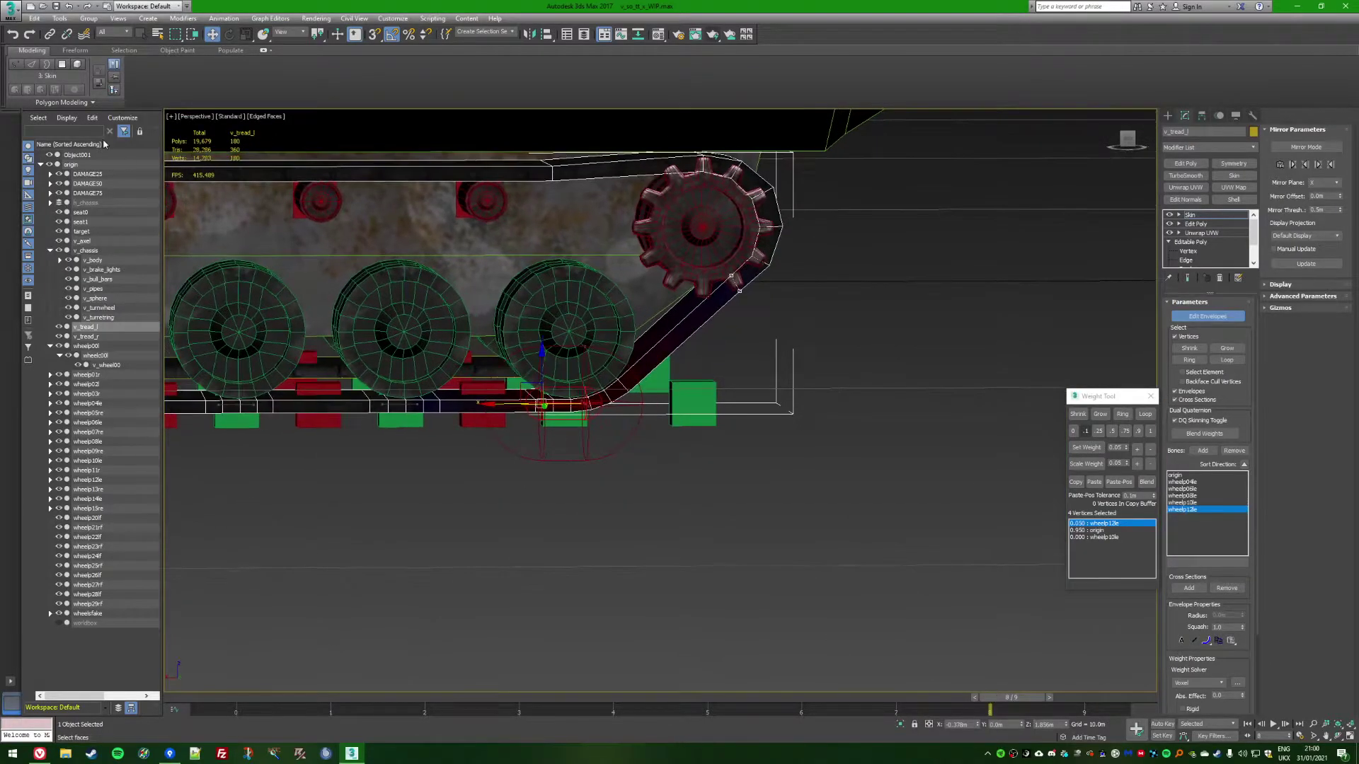
left_click(534, 487)
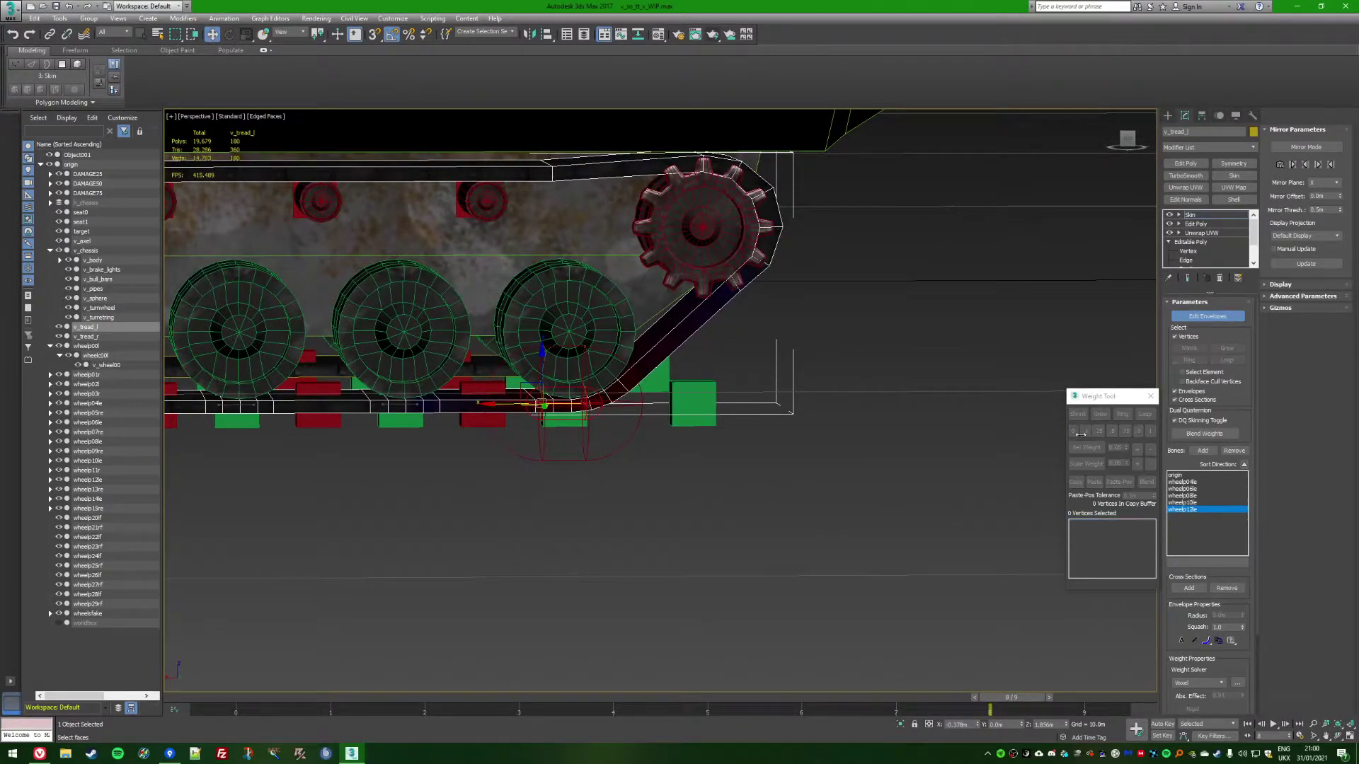
left_click(1199, 318)
left_click(972, 356)
left_click(575, 423)
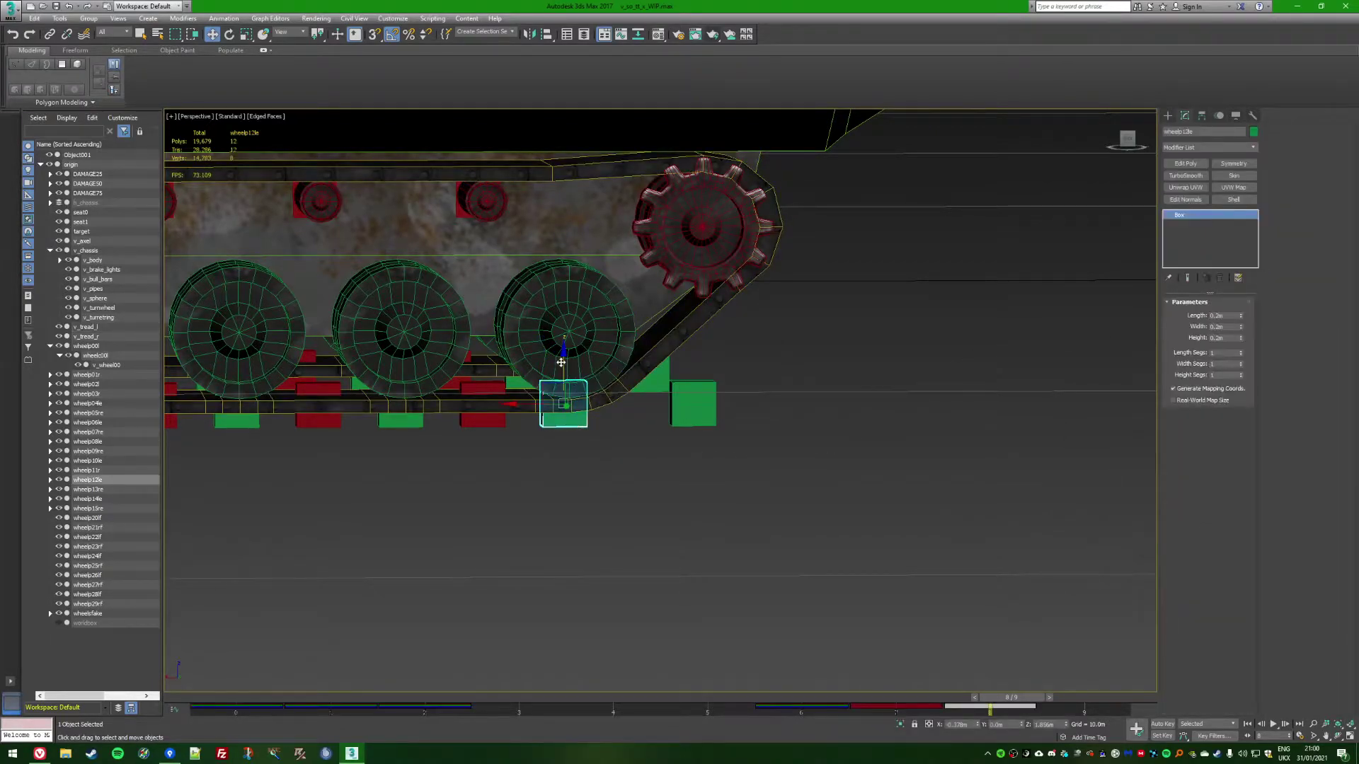
Move the wheelp12le helper up and down to test the tread's deformation, and undo the move
mouse_move(561, 362)
left_mouse_down()
mouse_move(561, 423)
mouse_move(564, 345)
left_mouse_up()
middle_click_drag(564, 345, 562, 402, "alt")
left_click_drag(564, 345, 562, 402)
middle_click_drag(561, 402, 570, 417, "alt")
left_click_drag(561, 402, 570, 418)
middle_click_drag(571, 417, 579, 351, "alt")
left_click_drag(570, 418, 608, 429)
key("ctrl+z")
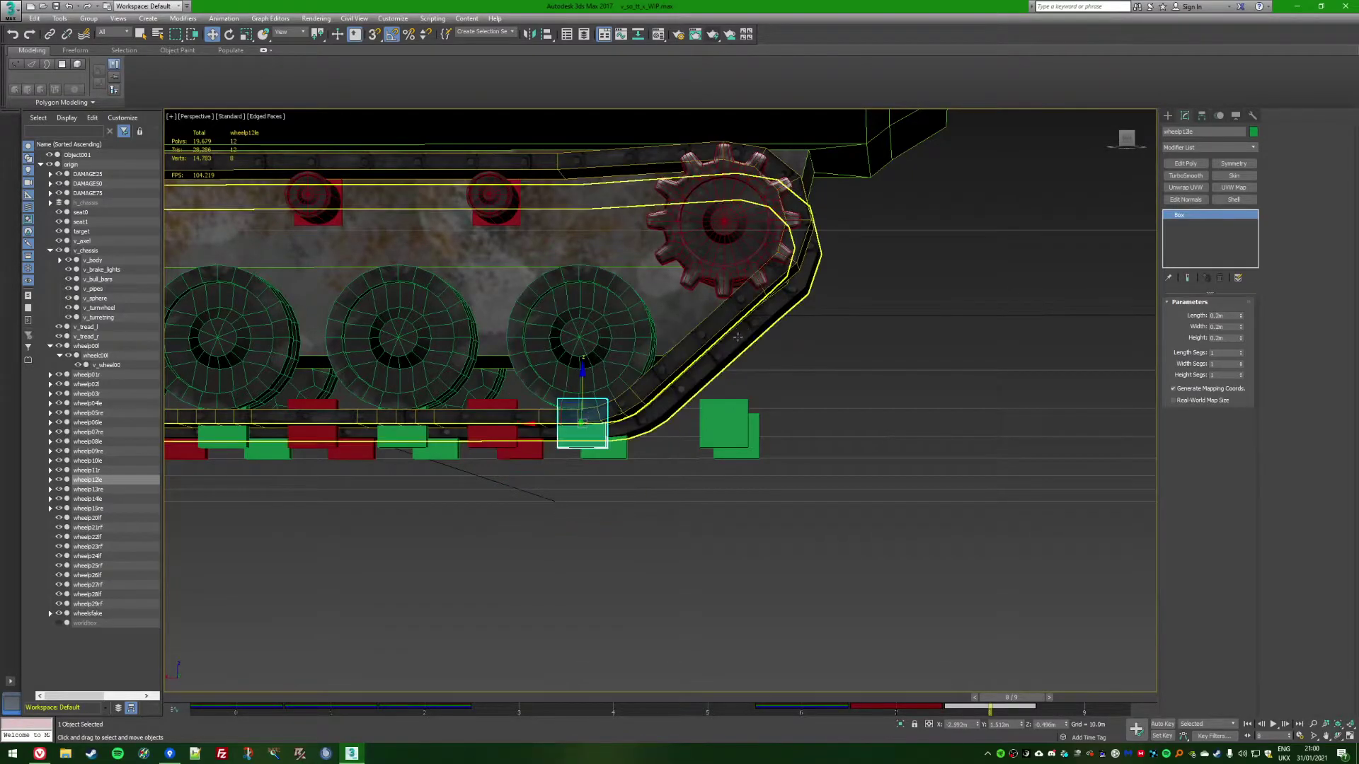
Reselect the four vertices beneath the drive sprocket in the left tread's skin and set their origin weight to 0.9
left_click(727, 345)
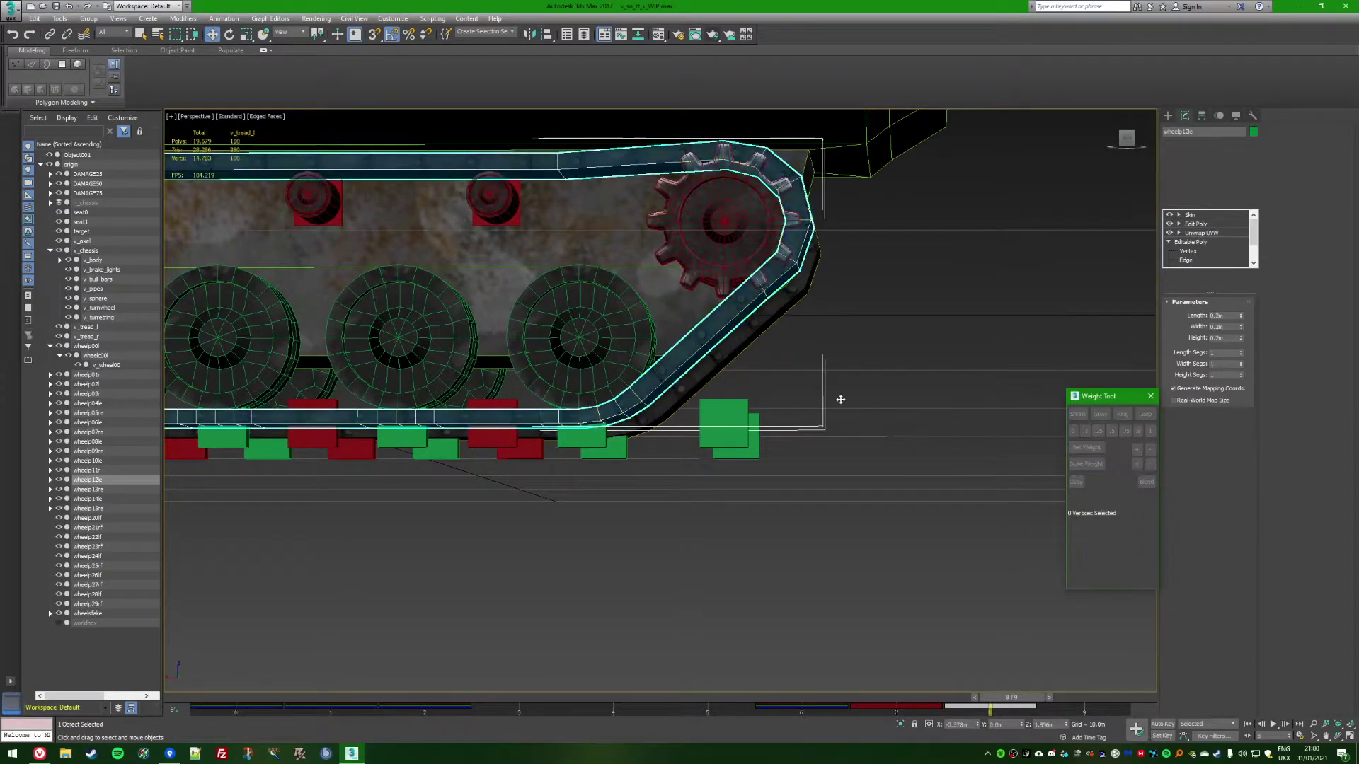
scroll(663, 207, "up", 3)
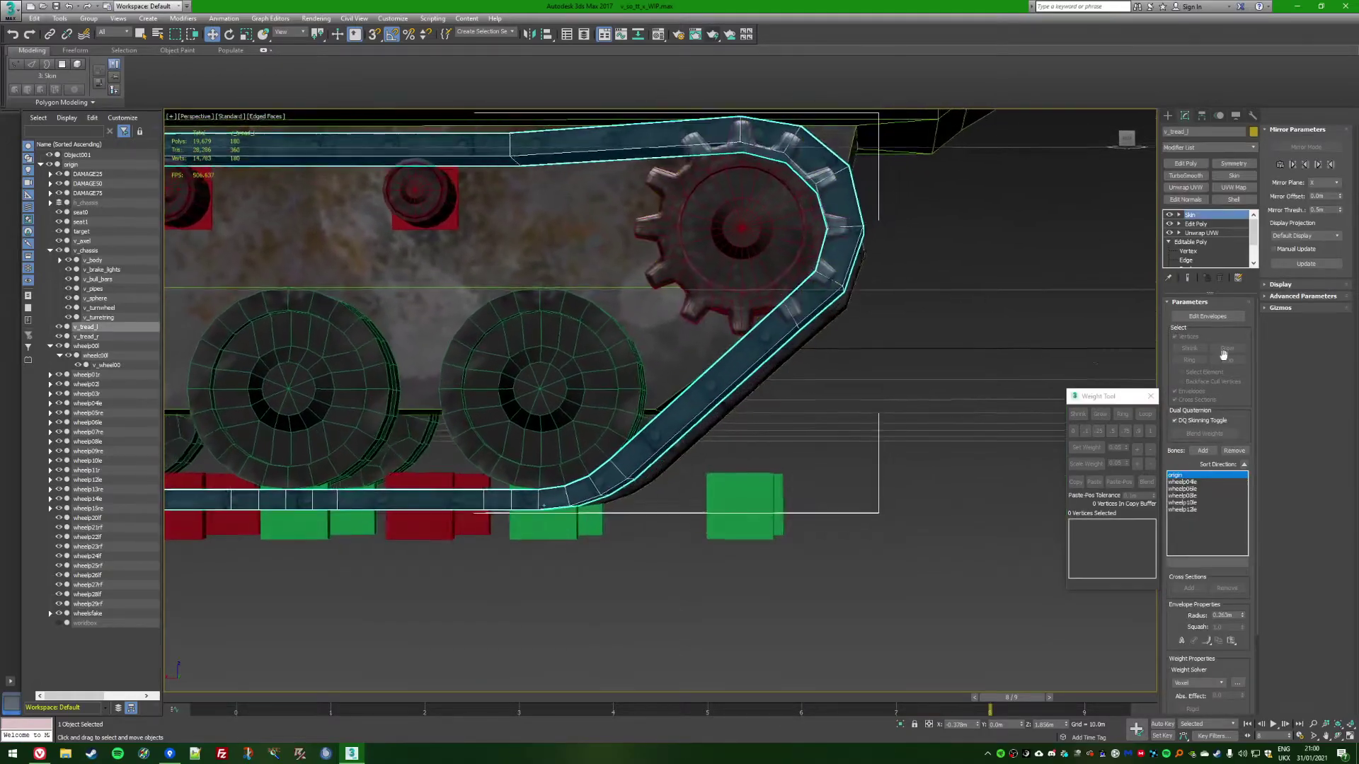
key("1")
left_click_drag(764, 299, 857, 380)
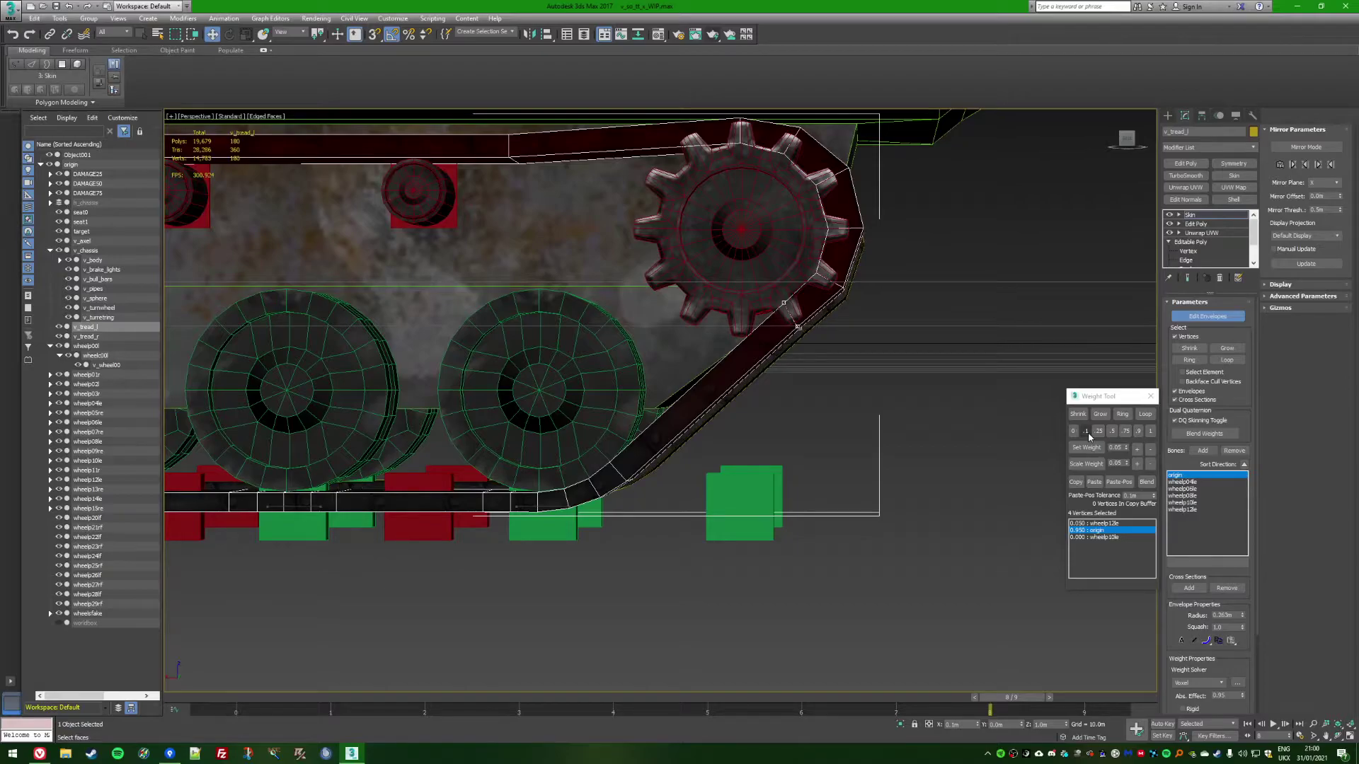
left_click(1138, 431)
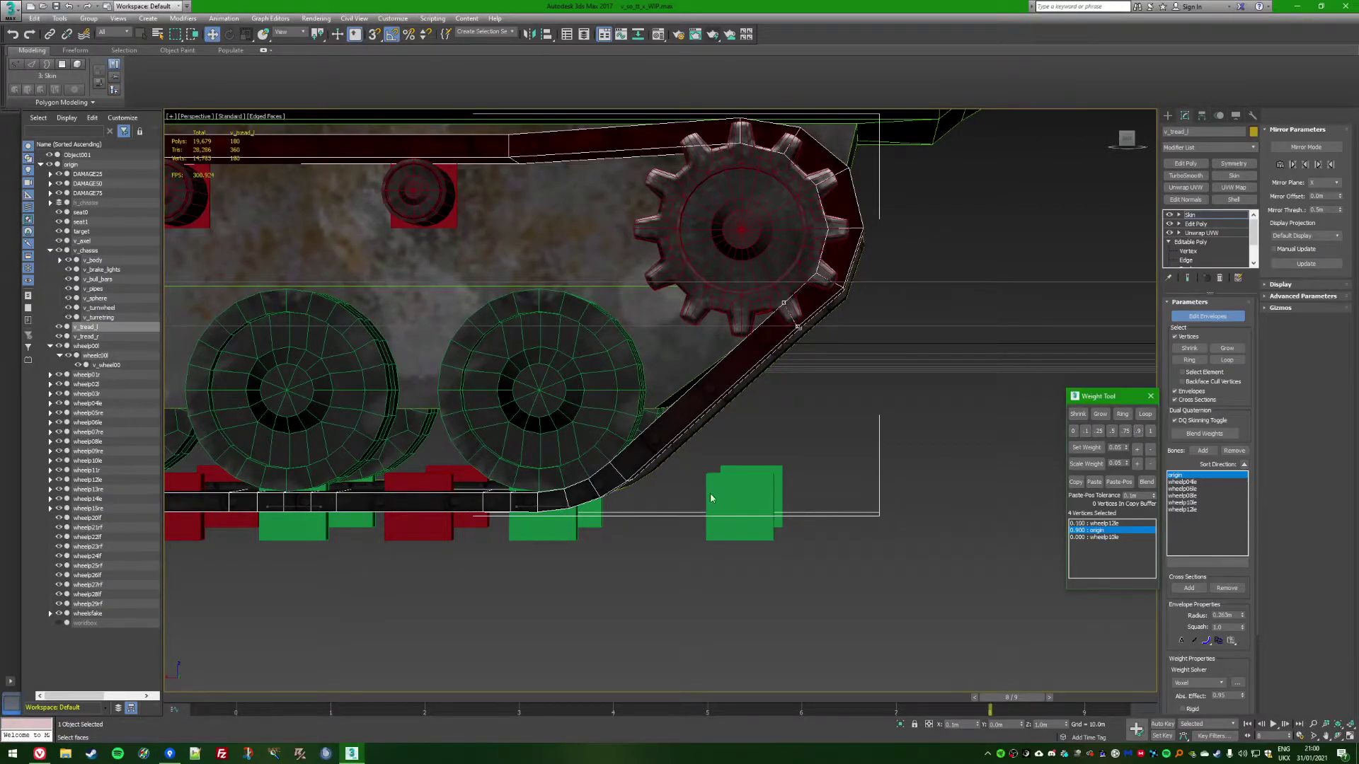
Leave envelope editing, lower the wheelp12le helper to retest the tread's bend, undo the move and clear the selection
scroll(893, 511, "down", 2)
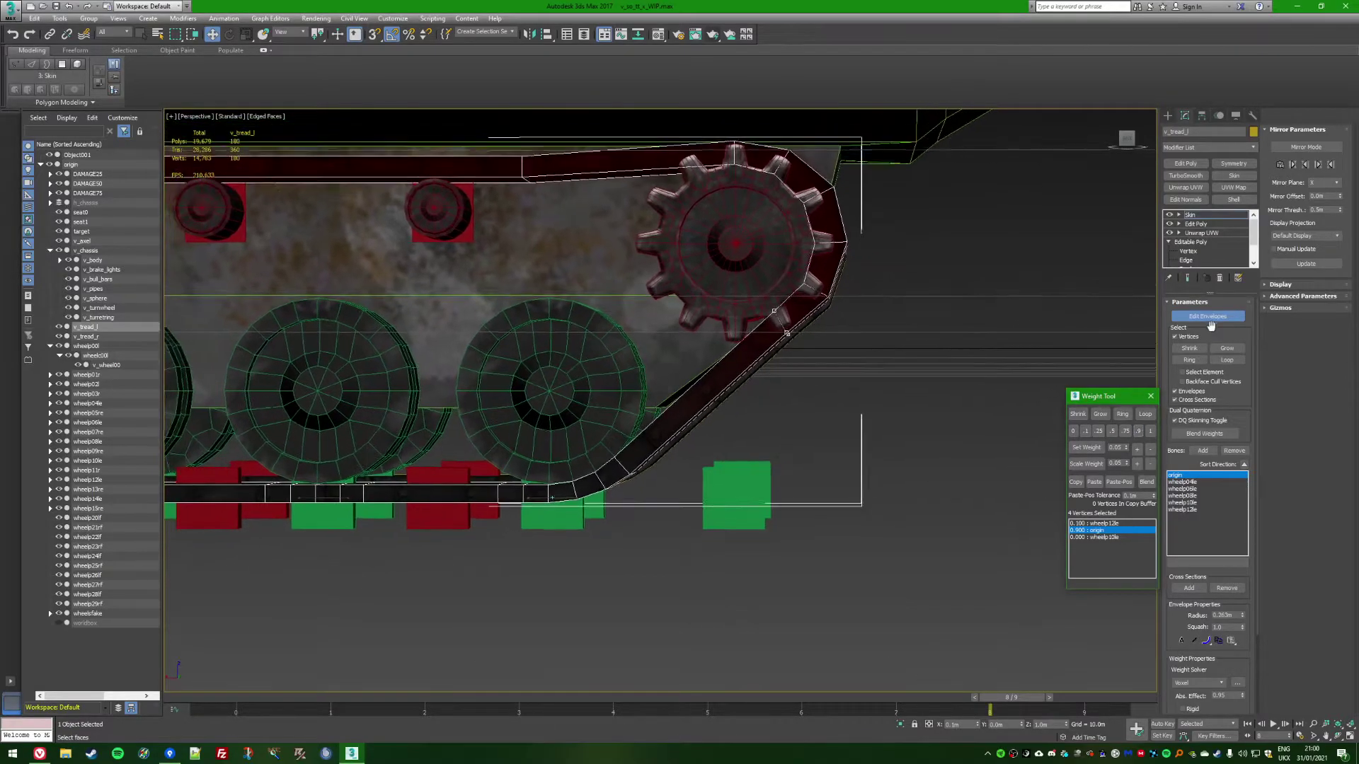
left_click(1209, 318)
left_click(927, 400)
scroll(756, 471, "down", 2)
left_click(561, 495)
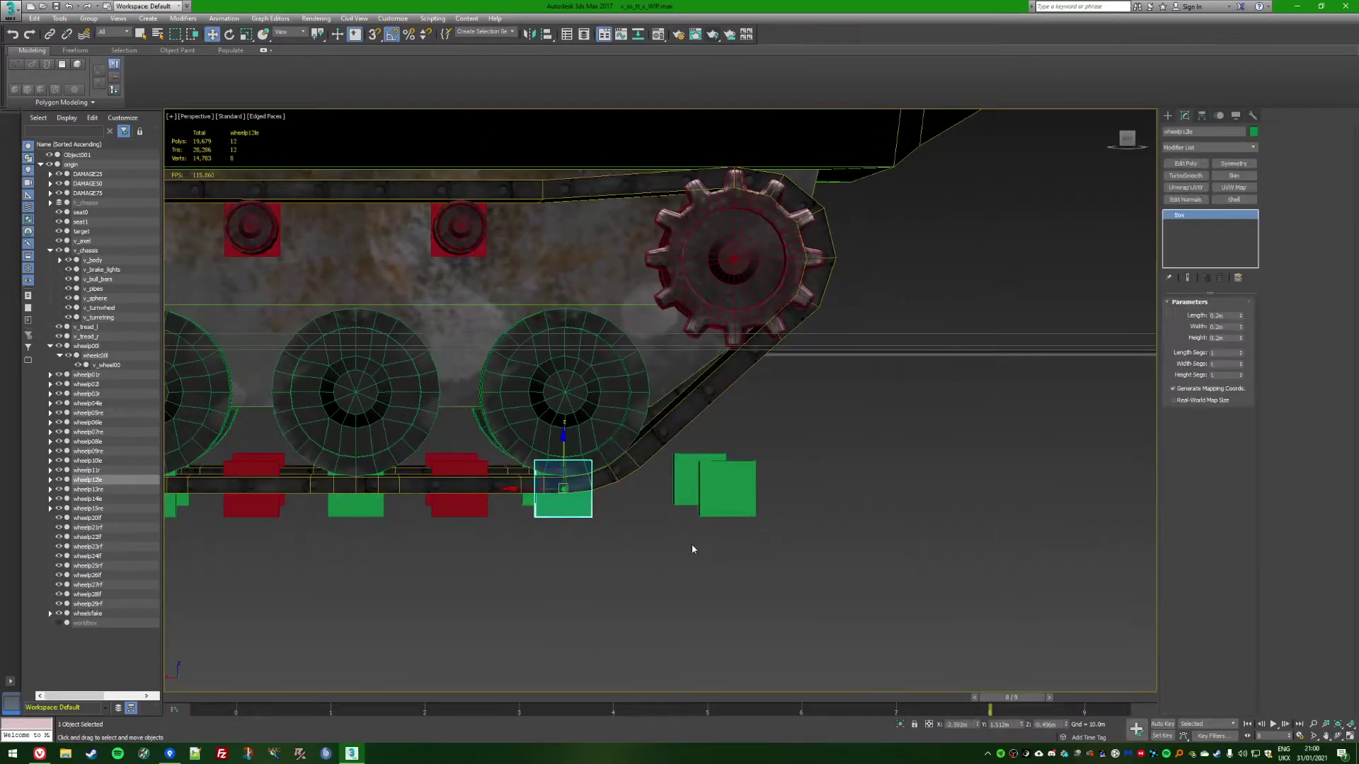
scroll(736, 567, "up", 1)
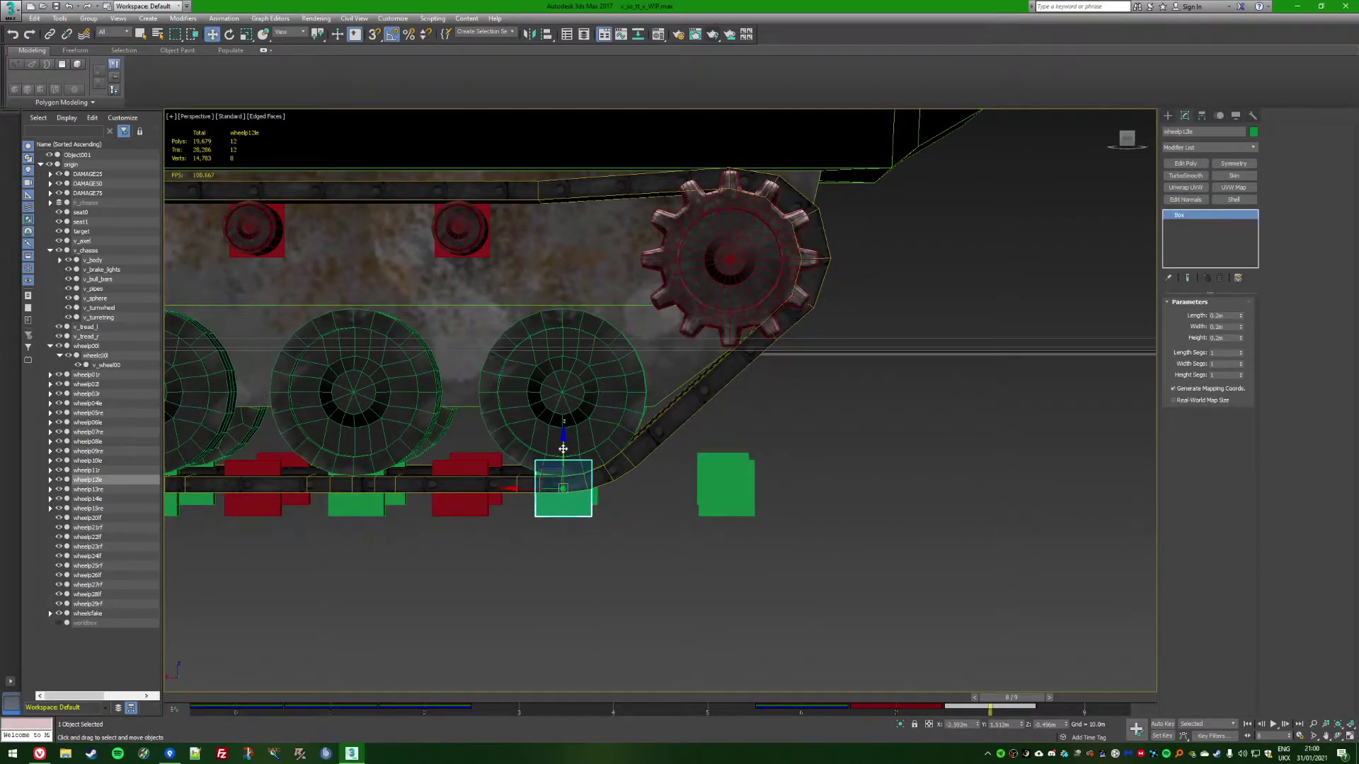
left_click_drag(569, 452, 585, 522)
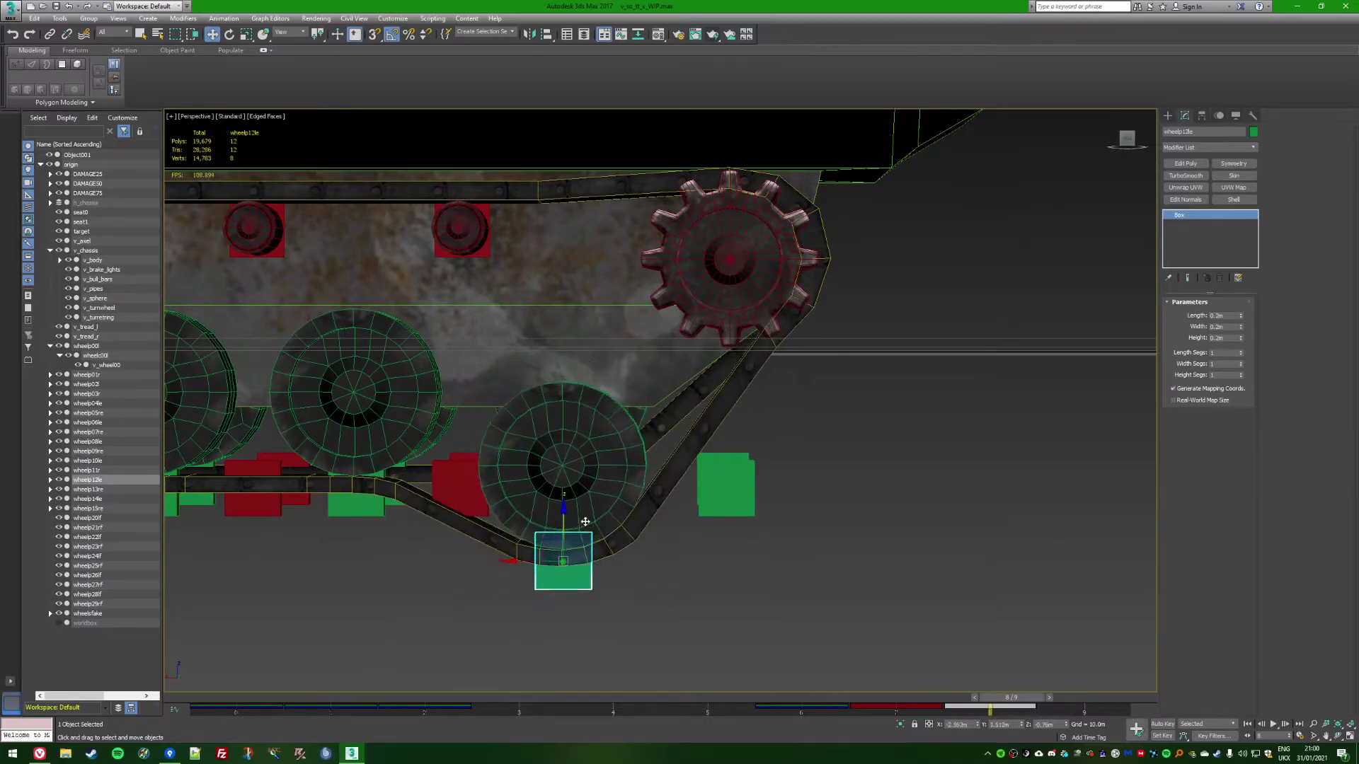
key("ctrl+z")
left_click(684, 579)
Select the left tread as a whole object
middle_click_drag(786, 589, 899, 620, "alt")
scroll(824, 609, "down", 5)
mouse_move(1032, 697)
left_mouse_down()
mouse_move(524, 661)
mouse_move(1012, 696)
left_mouse_up()
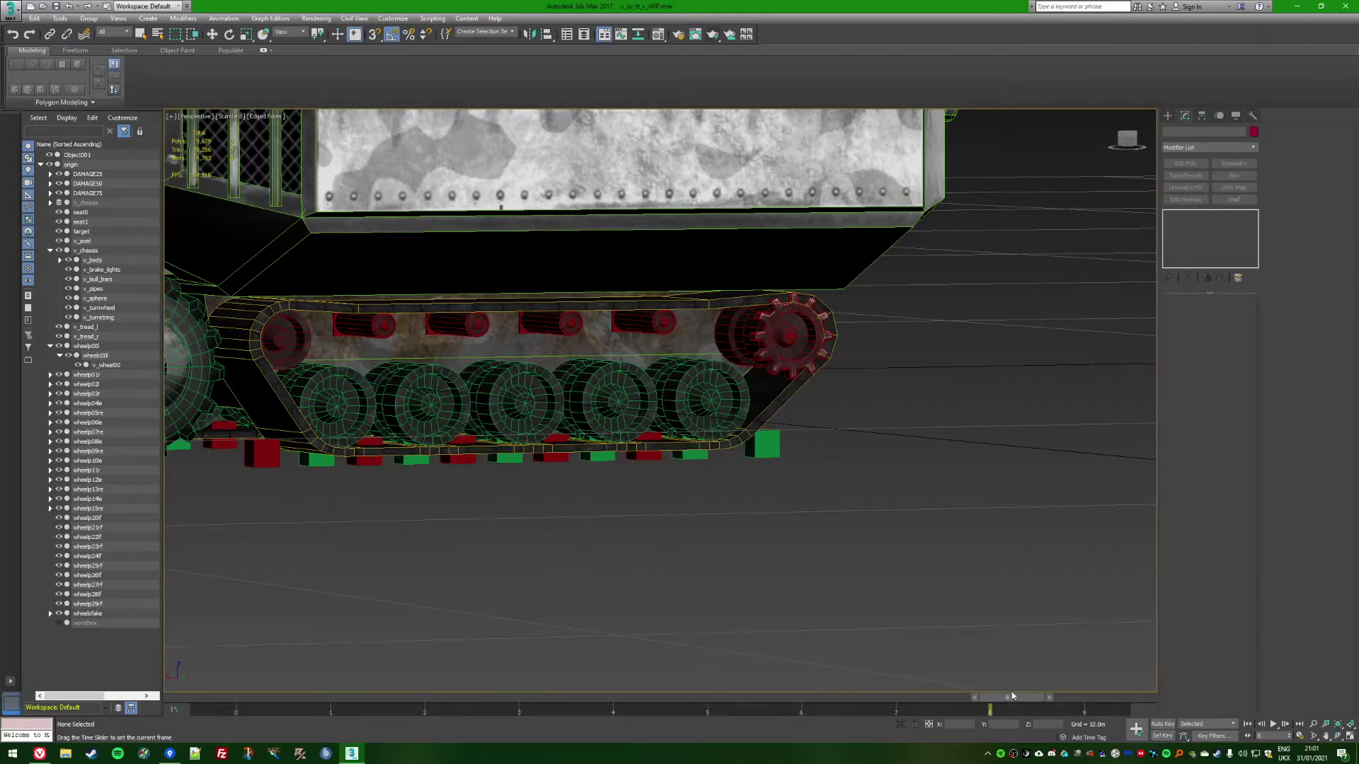
middle_click_drag(807, 533, 740, 520, "alt")
left_click(742, 448)
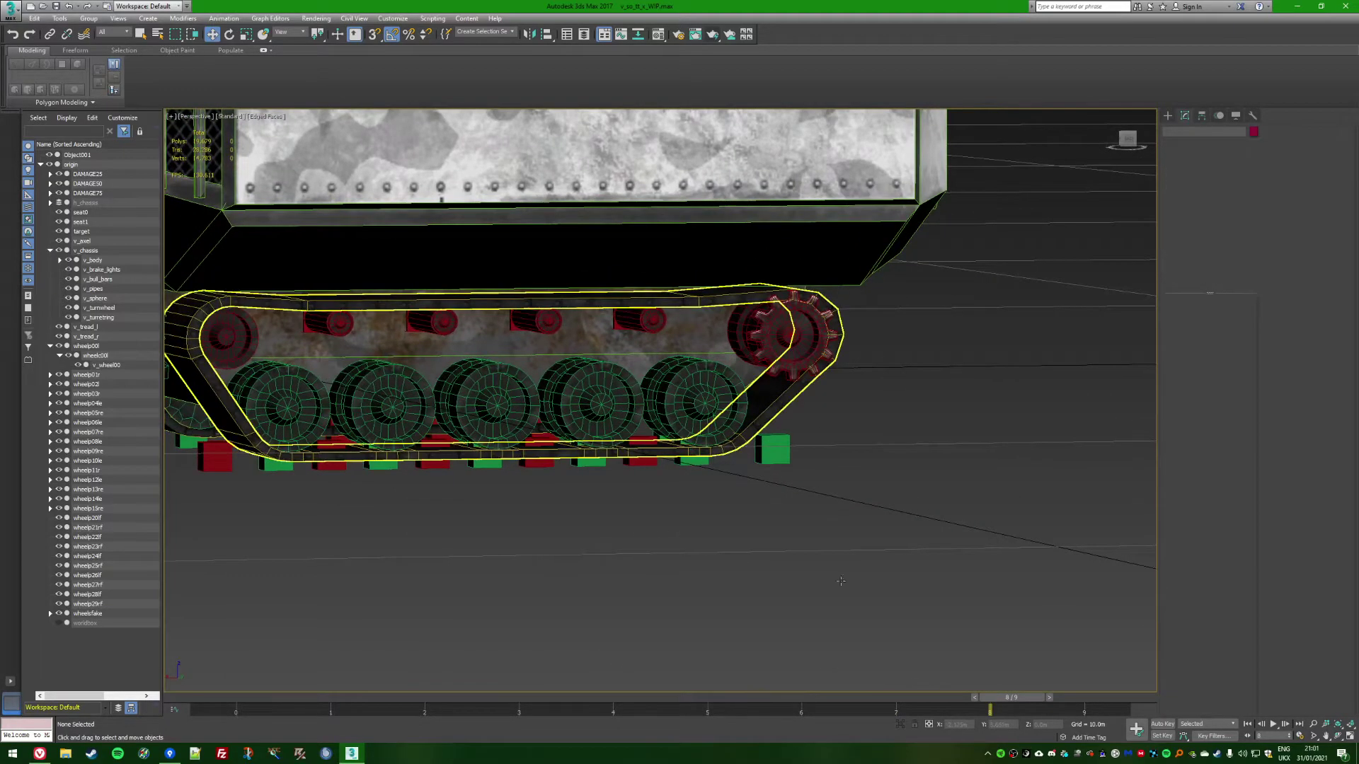
left_click(389, 429)
middle_click_drag(682, 573, 1069, 359, "alt")
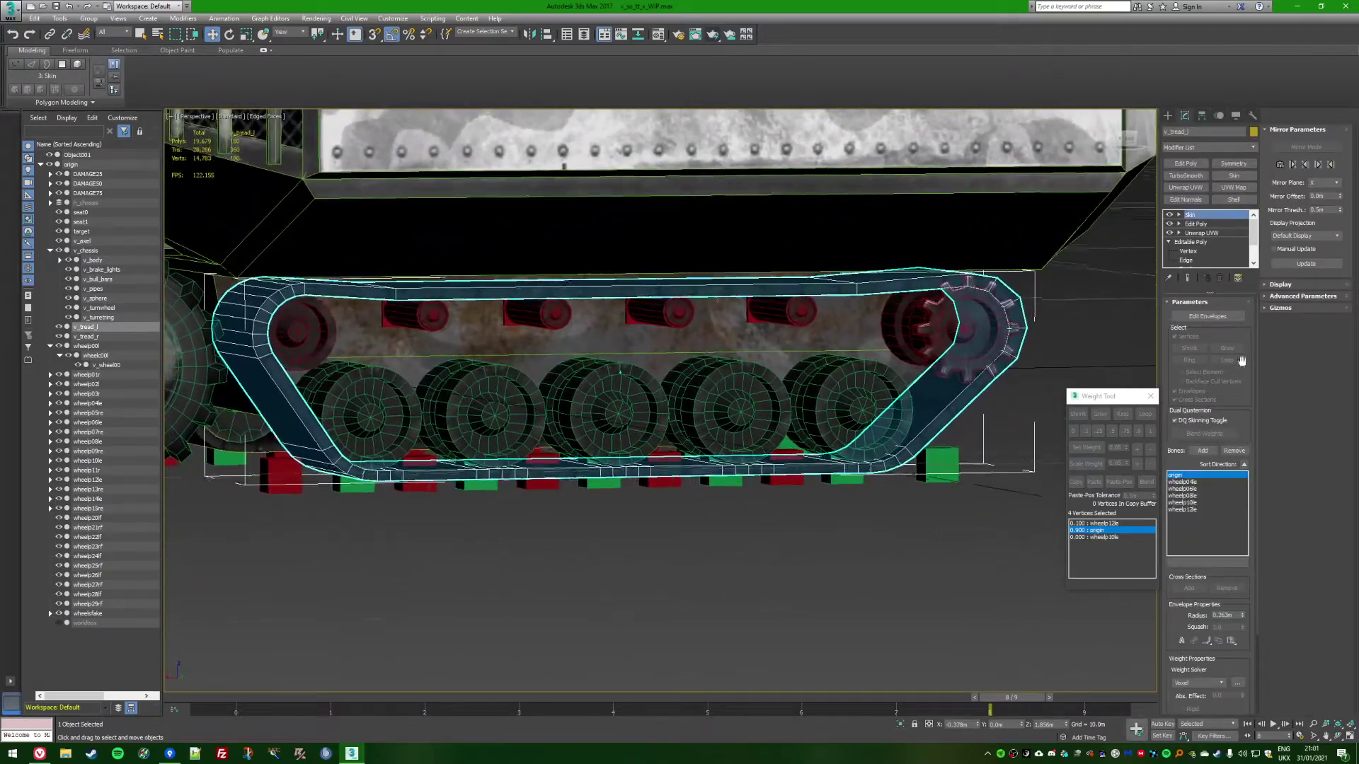
Adjust the skin's bone affect limit in the advanced parameters and remove the tread's zero weights
left_click(1266, 298)
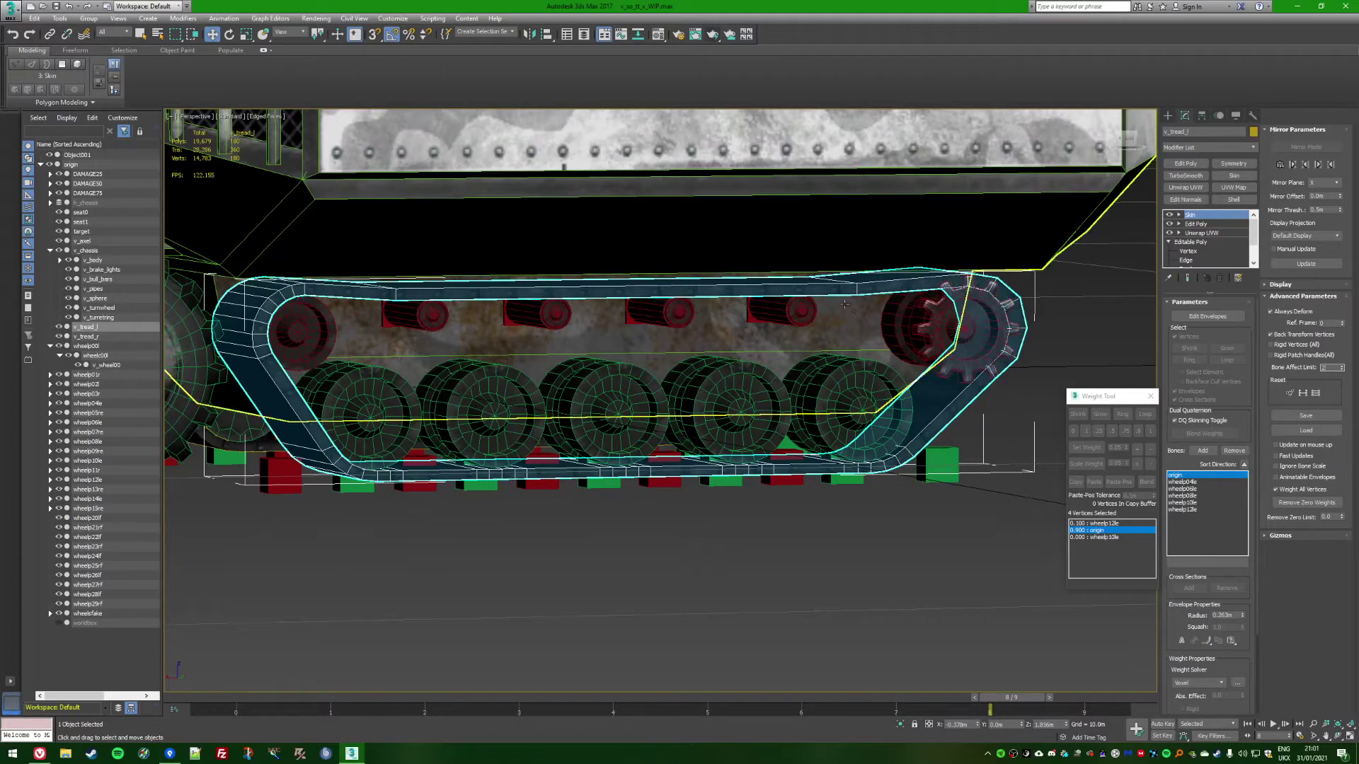
left_click(1327, 367)
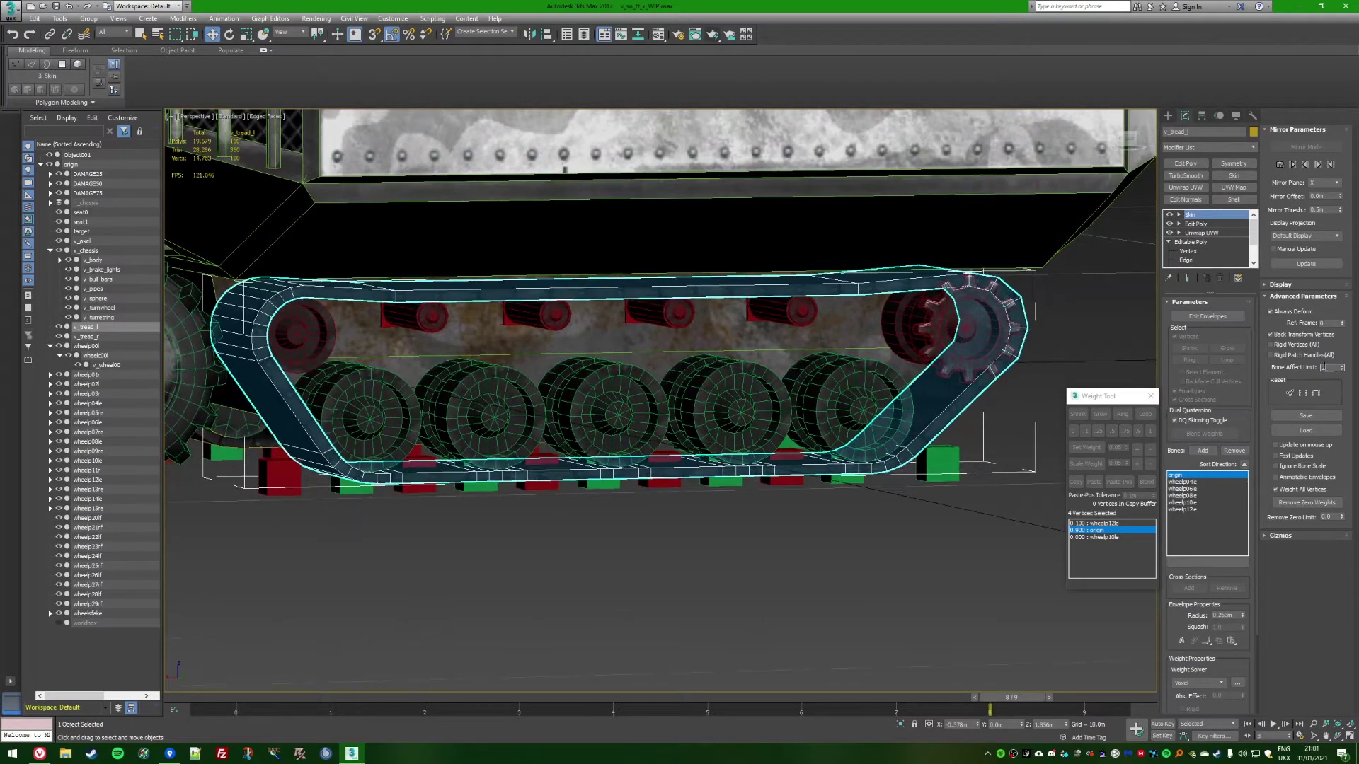
left_click(1305, 503)
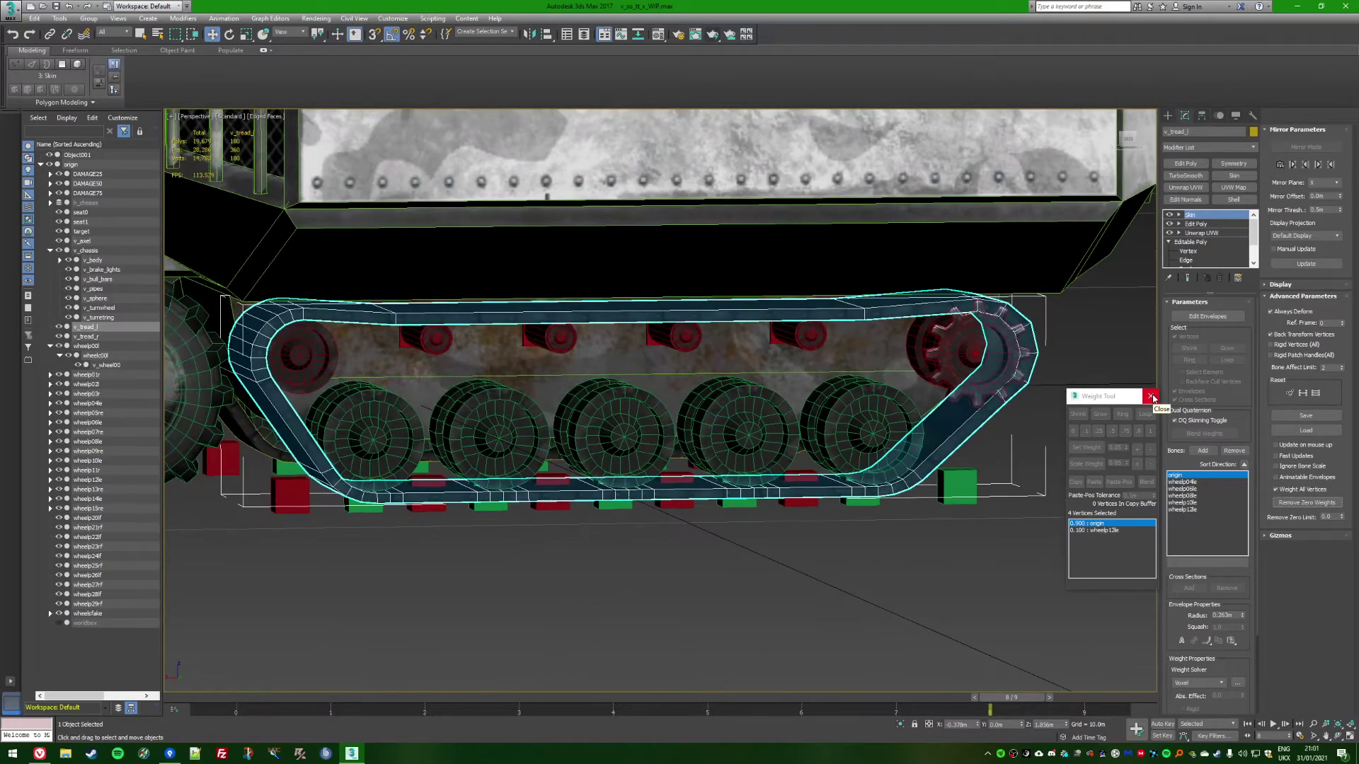
left_click(1152, 398)
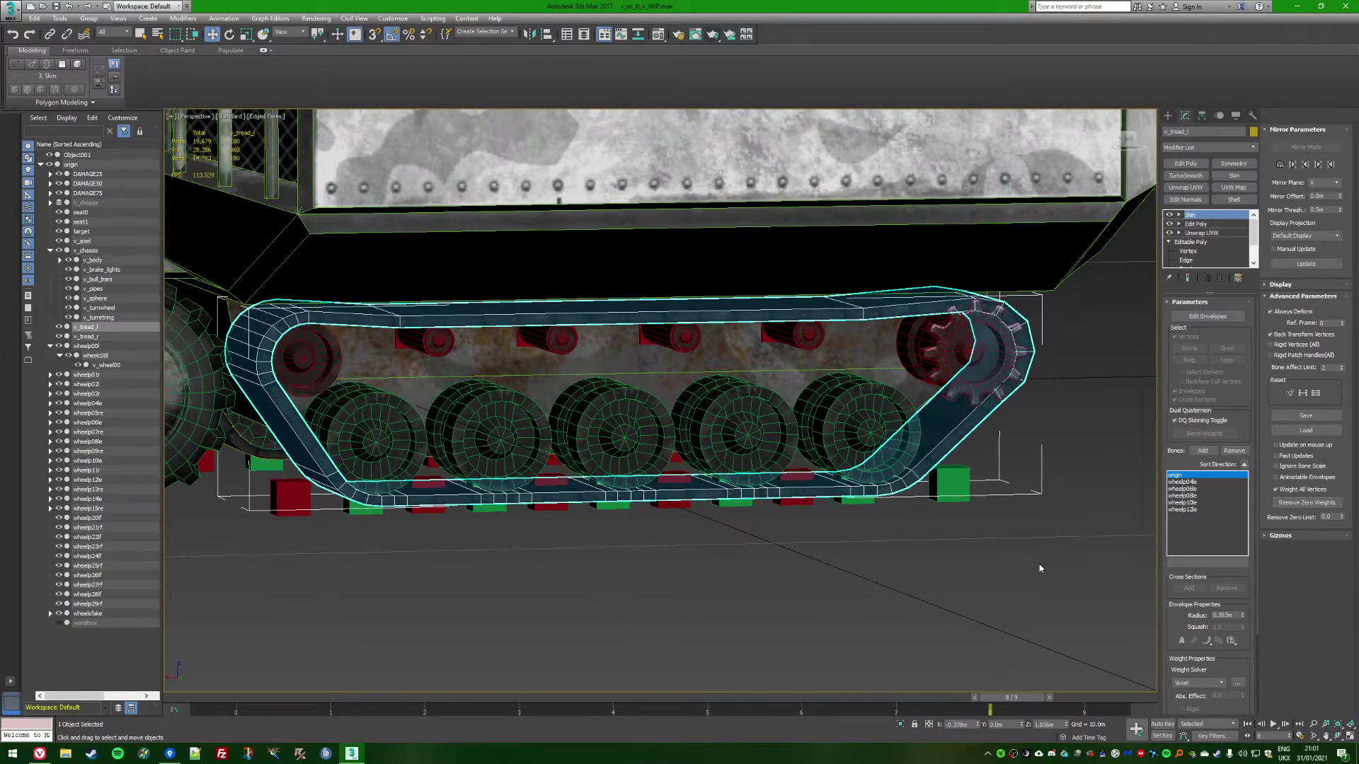
Deselect the tread and scrub the animation back to frame 1 to check the skinned tread on the whole vehicle
left_click(1037, 570)
middle_click_drag(472, 687, 566, 701, "alt")
left_click_drag(954, 695, 338, 655)
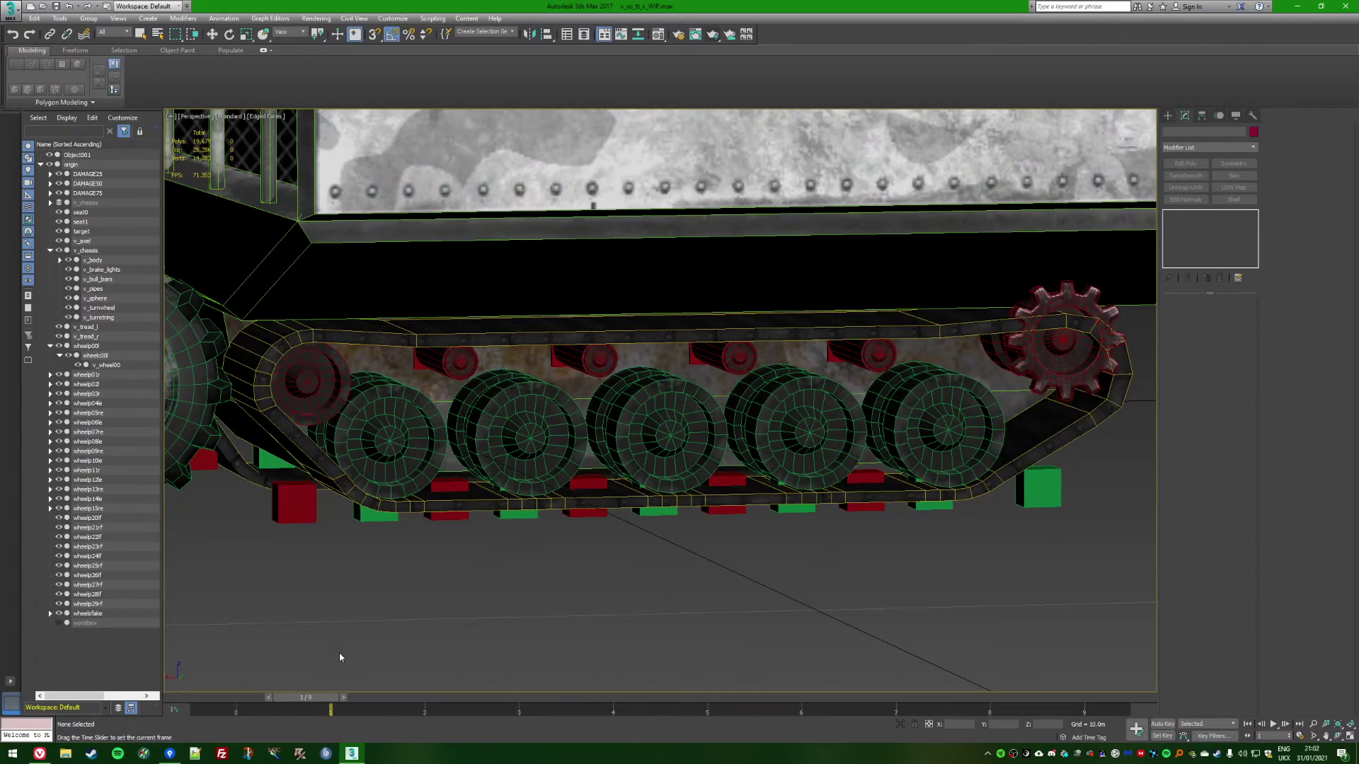
scroll(636, 620, "down", 1)
scroll(639, 614, "down", 5)
middle_click_drag(643, 615, 829, 627, "alt")
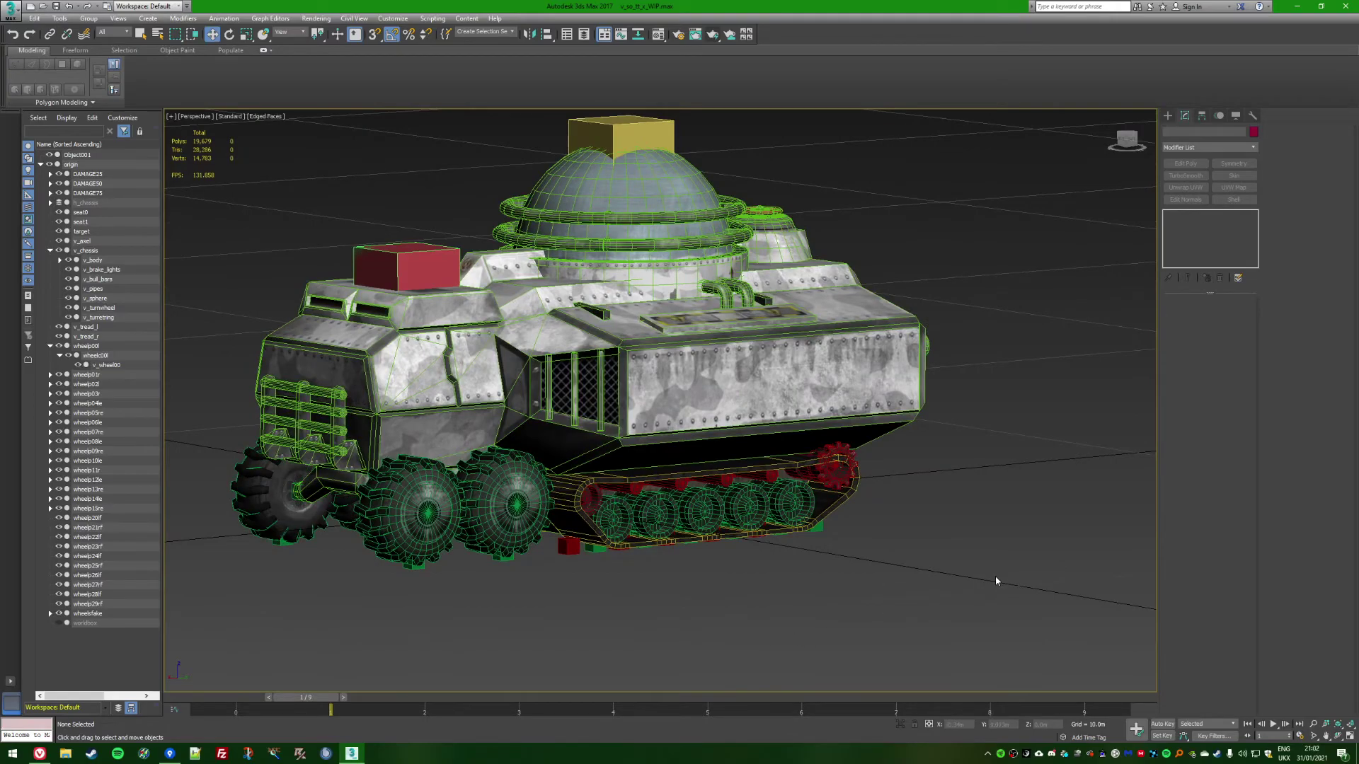